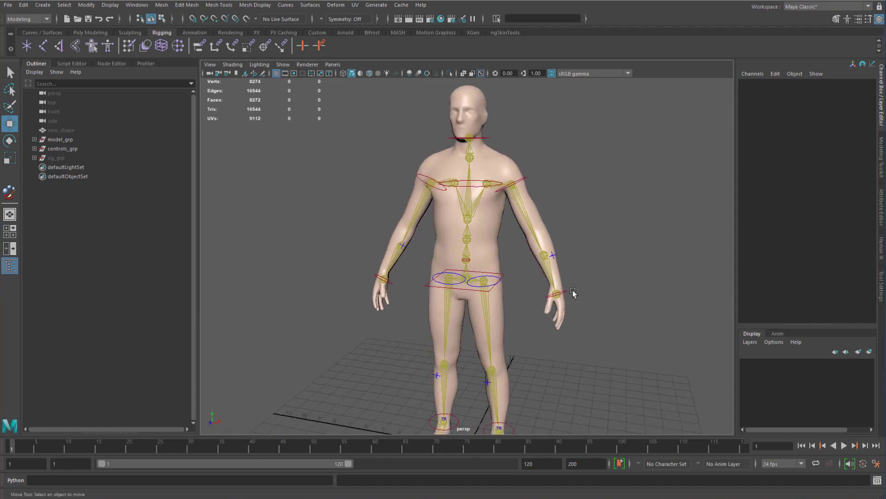
- Try raising the character's left arm by moving the left wrist control up and outwards
{"action": "left_click", "coordinate": [557, 293]}
{"action": "left_click_drag", "start_coordinate": [558, 292], "coordinate": [634, 132]}
{"action": "left_click_drag", "start_coordinate": [528, 239], "coordinate": [525, 221], "text": "alt"}
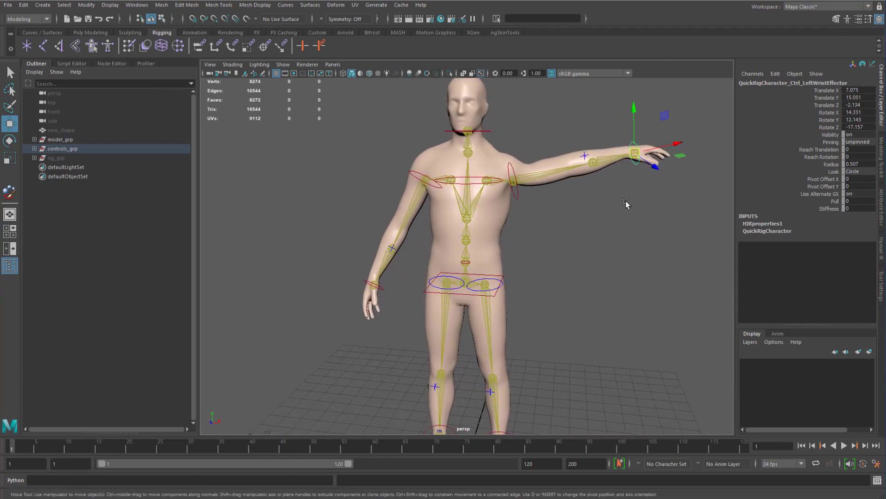
{"action": "key", "text": "ctrl+z"}
- Pose the character's left arm roughly horizontal by moving its wrist control up and away from the body
{"action": "mouse_move", "coordinate": [577, 242]}
{"action": "left_mouse_down", "text": "alt"}
{"action": "mouse_move", "coordinate": [591, 245]}
{"action": "mouse_move", "coordinate": [573, 249]}
{"action": "left_mouse_up", "text": "alt"}
{"action": "mouse_move", "coordinate": [503, 262]}
{"action": "left_mouse_down", "text": "alt"}
{"action": "mouse_move", "coordinate": [515, 228]}
{"action": "mouse_move", "coordinate": [571, 293]}
{"action": "mouse_move", "coordinate": [554, 241]}
{"action": "mouse_move", "coordinate": [528, 212]}
{"action": "mouse_move", "coordinate": [514, 253]}
{"action": "mouse_move", "coordinate": [543, 184]}
{"action": "mouse_move", "coordinate": [489, 251]}
{"action": "mouse_move", "coordinate": [511, 252]}
{"action": "left_mouse_up", "text": "alt"}
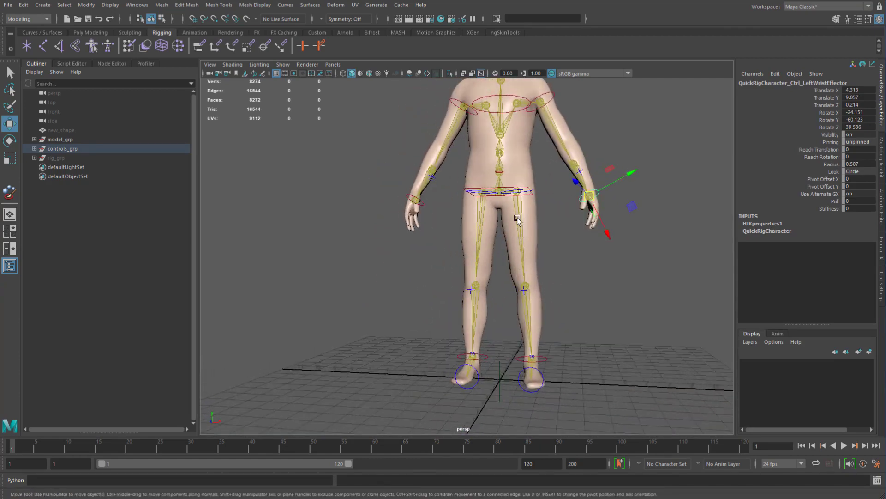
{"action": "middle_click_drag", "start_coordinate": [519, 203], "coordinate": [501, 279], "text": "alt"}
{"action": "left_click_drag", "start_coordinate": [501, 279], "coordinate": [515, 257], "text": "alt"}
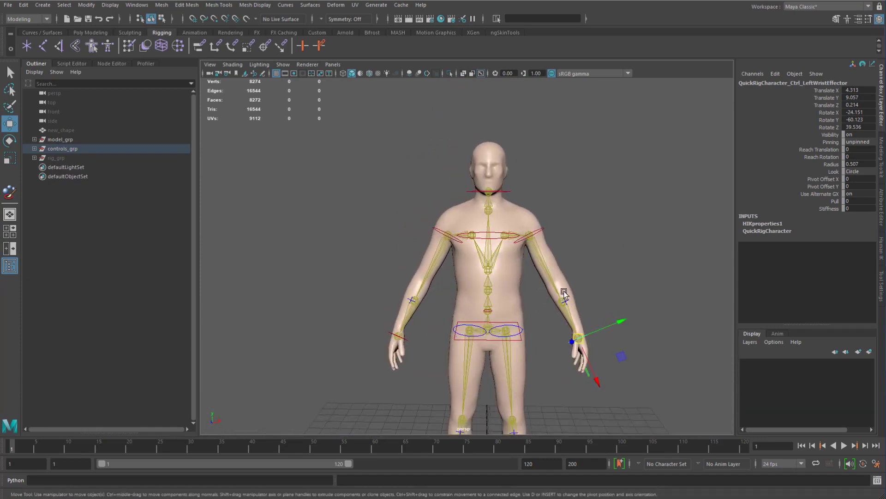
{"action": "middle_click_drag", "start_coordinate": [524, 272], "coordinate": [485, 235], "text": "alt"}
{"action": "right_click_drag", "start_coordinate": [484, 234], "coordinate": [516, 252], "text": "alt"}
{"action": "left_click_drag", "start_coordinate": [552, 301], "coordinate": [657, 167]}
- Select the humanBody mesh and expand its blendShape1 input attributes
{"action": "left_click", "coordinate": [486, 218]}
{"action": "middle_click_drag", "start_coordinate": [556, 225], "coordinate": [542, 263], "text": "alt"}
{"action": "key", "text": "ctrl+a"}
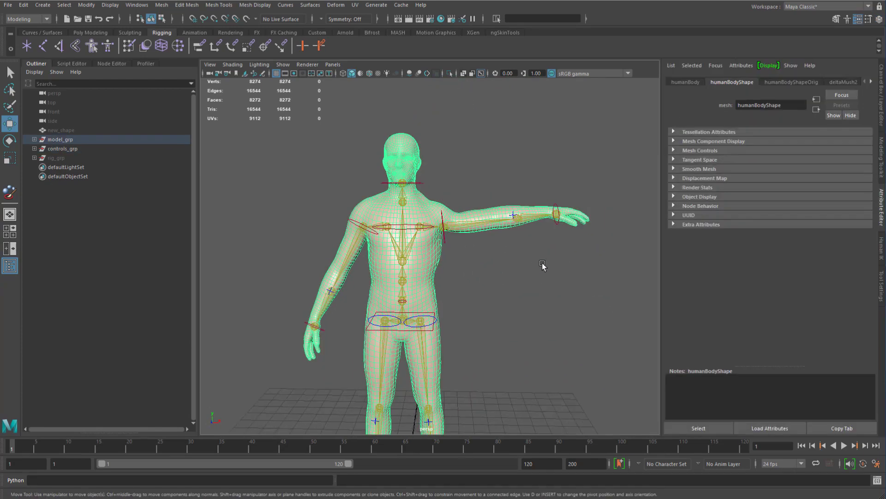
{"action": "key", "text": "ctrl+a"}
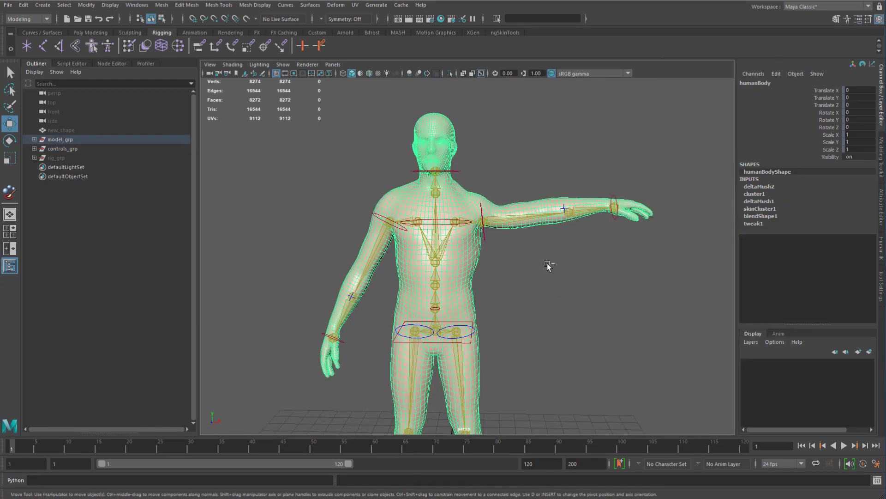
{"action": "left_click", "coordinate": [764, 215]}
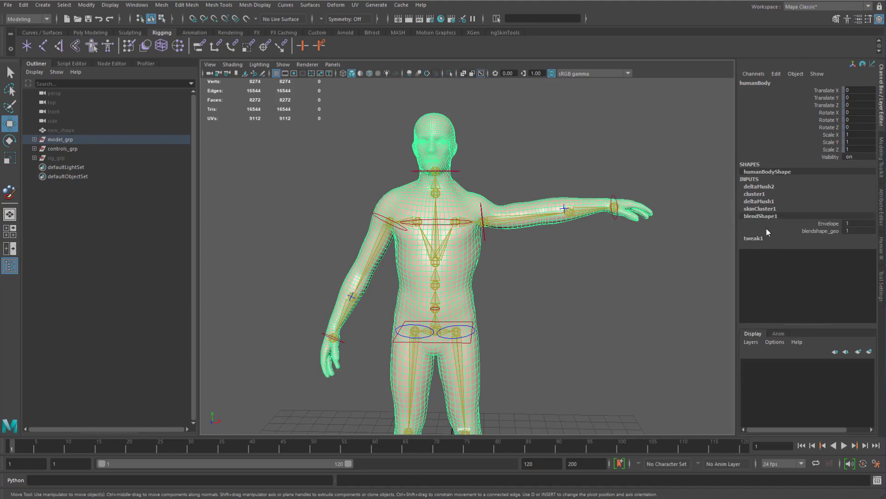
- Expand model_grp in the scene hierarchy, inspect blendshape_geo and reselect humanBody
{"action": "left_click", "coordinate": [34, 139]}
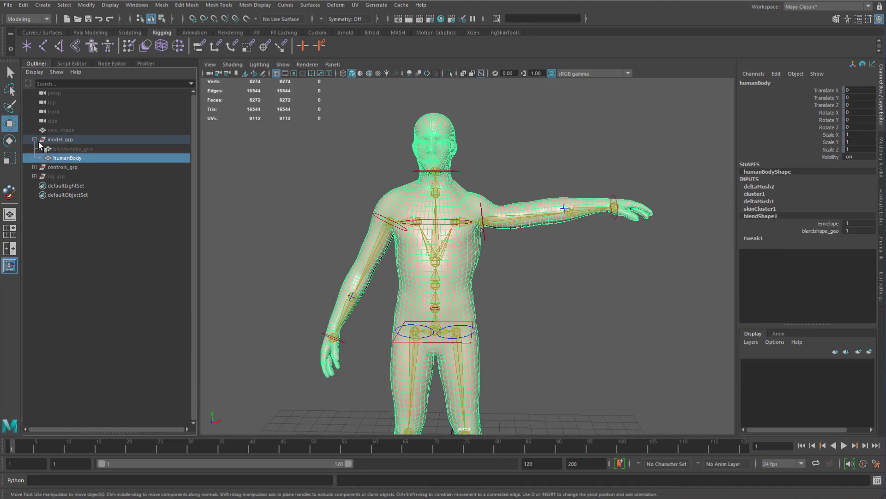
{"action": "left_click", "coordinate": [86, 150]}
{"action": "left_click", "coordinate": [77, 157]}
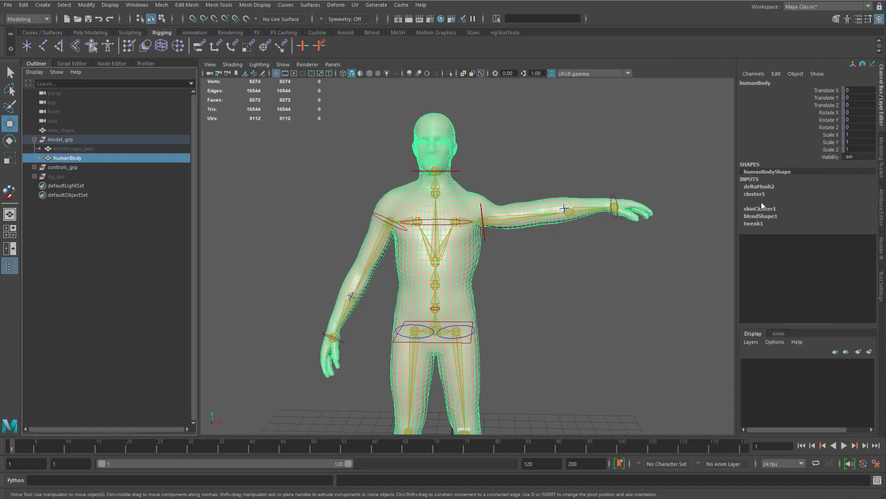
- Compare the left shoulder deformation with the deltaMush1 envelope at 0 and back at 1
{"action": "left_click", "coordinate": [762, 202]}
{"action": "left_click", "coordinate": [771, 209]}
{"action": "middle_click_drag", "start_coordinate": [575, 211], "coordinate": [316, 215]}
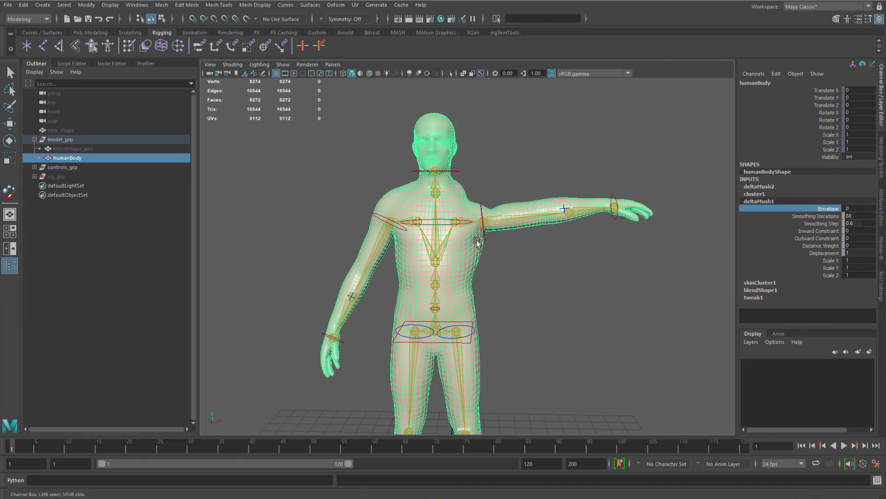
{"action": "middle_click_drag", "start_coordinate": [489, 225], "coordinate": [472, 214]}
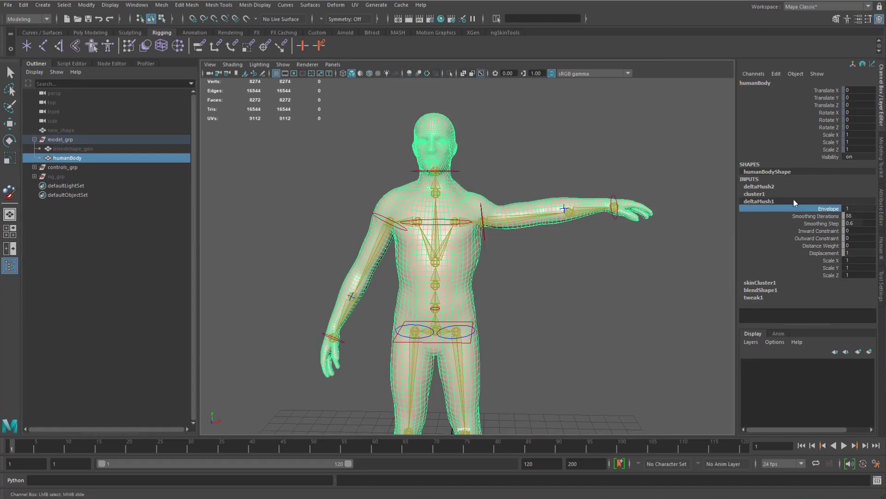
- Inspect the attributes of the cluster1 and deltaMush2 deformers on humanBody
{"action": "left_click", "coordinate": [754, 193]}
{"action": "key", "text": "w"}
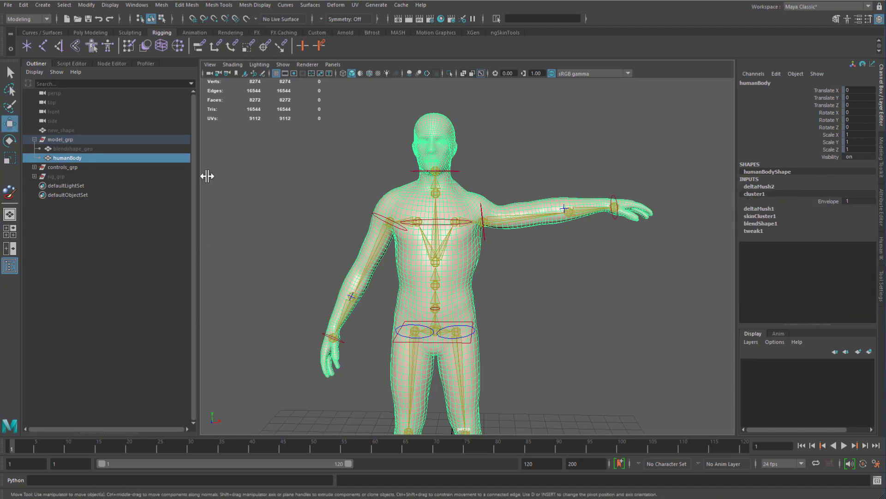
{"action": "left_click", "coordinate": [774, 187]}
{"action": "left_click", "coordinate": [793, 196]}
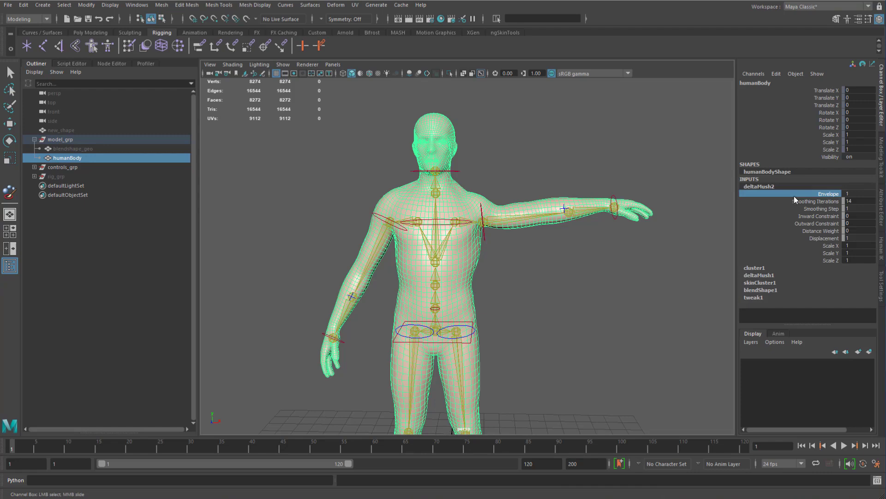
- Select cluster1Handle inside rig_grp and move it about 1.16 along X to bulge the torso's left side
{"action": "left_click", "coordinate": [522, 283]}
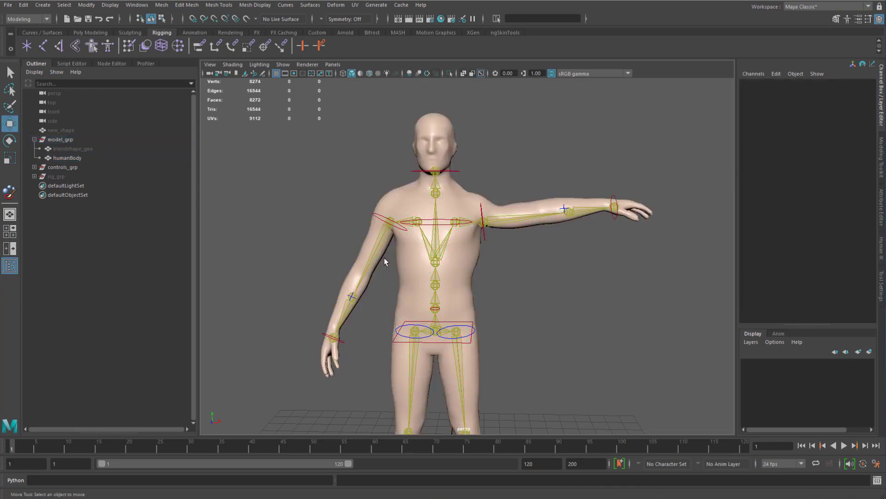
{"action": "left_click", "coordinate": [35, 177]}
{"action": "left_click", "coordinate": [70, 185]}
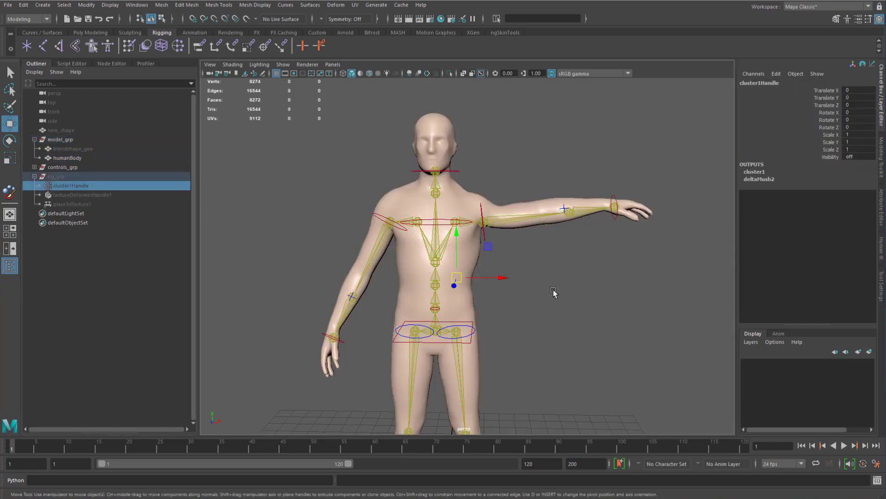
{"action": "left_click_drag", "start_coordinate": [501, 278], "coordinate": [534, 281]}
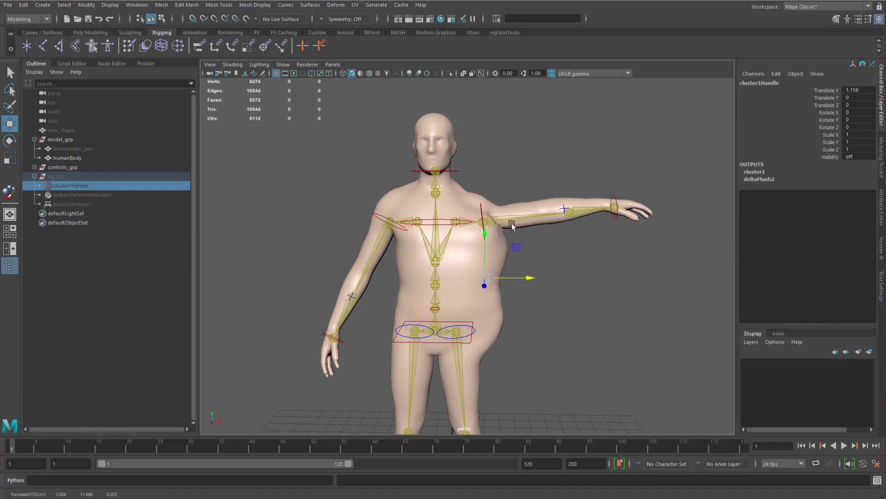
- Show wireframe on the shaded models and vary humanBody's deltaMush2 envelope to check its smoothing
{"action": "left_click", "coordinate": [369, 74]}
{"action": "left_click", "coordinate": [507, 253]}
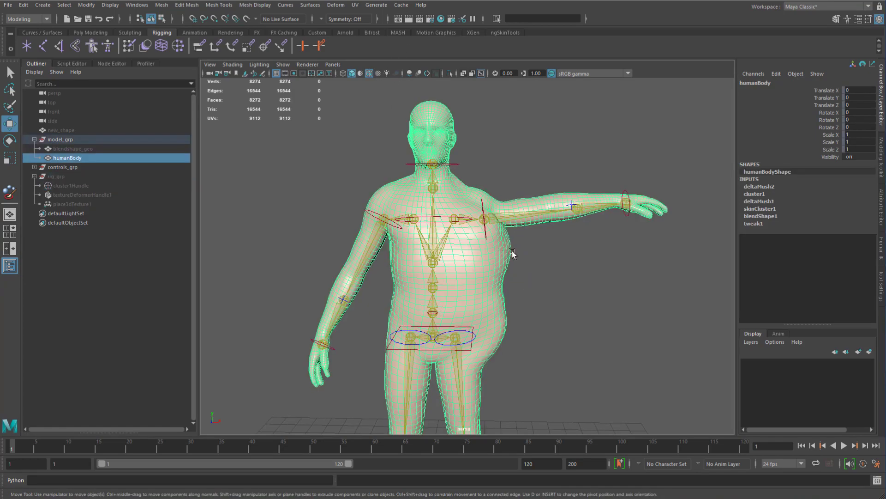
{"action": "left_click", "coordinate": [761, 187]}
{"action": "left_click", "coordinate": [778, 198]}
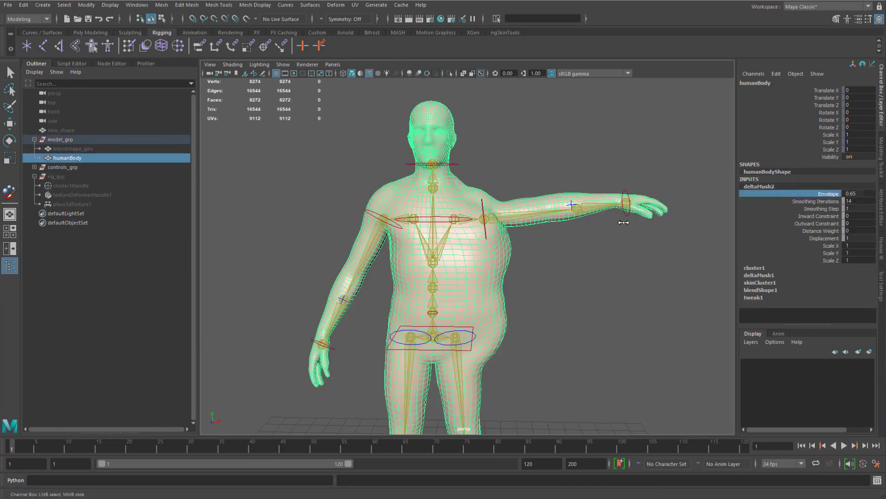
{"action": "left_click", "coordinate": [584, 254]}
- Display the painted cluster1 weights on humanBody with the Paint Attributes tool and show the tool's settings
{"action": "mouse_move", "coordinate": [500, 253]}
{"action": "right_mouse_down"}
{"action": "mouse_move", "coordinate": [503, 407]}
{"action": "mouse_move", "coordinate": [535, 401]}
{"action": "mouse_move", "coordinate": [508, 406]}
{"action": "mouse_move", "coordinate": [511, 419]}
{"action": "mouse_move", "coordinate": [512, 409]}
{"action": "mouse_move", "coordinate": [567, 439]}
{"action": "mouse_move", "coordinate": [605, 436]}
{"action": "right_mouse_up"}
{"action": "right_click_drag", "start_coordinate": [548, 282], "coordinate": [559, 295], "text": "alt"}
{"action": "key", "text": "ctrl+a"}
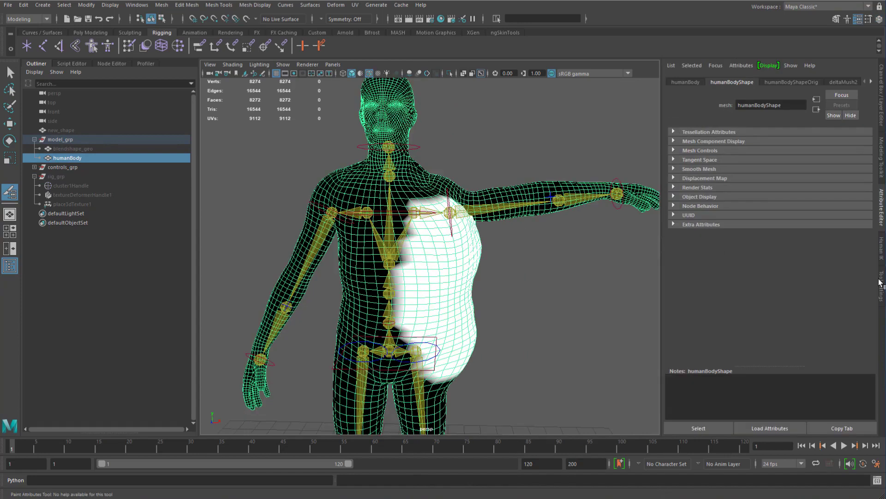
{"action": "left_click", "coordinate": [881, 283]}
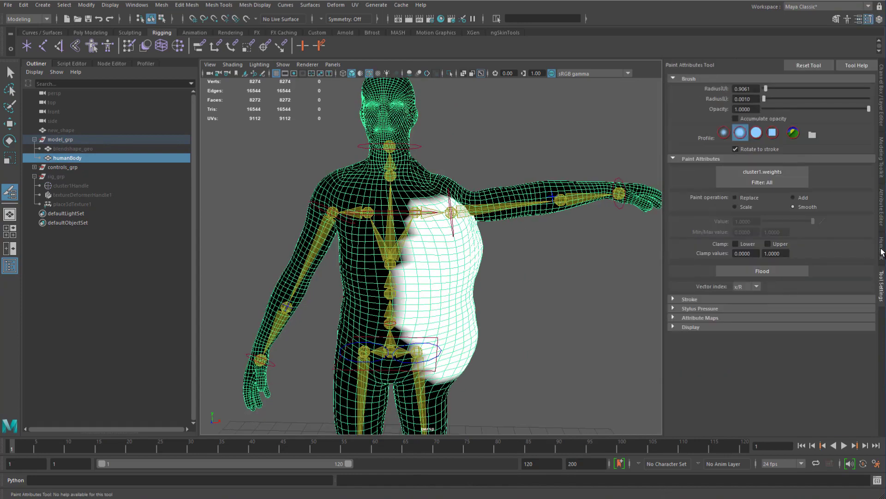
- Switch the painted attribute to the blendShape1 weights to view their map on the body
{"action": "left_click", "coordinate": [767, 175]}
{"action": "mouse_move", "coordinate": [815, 184]}
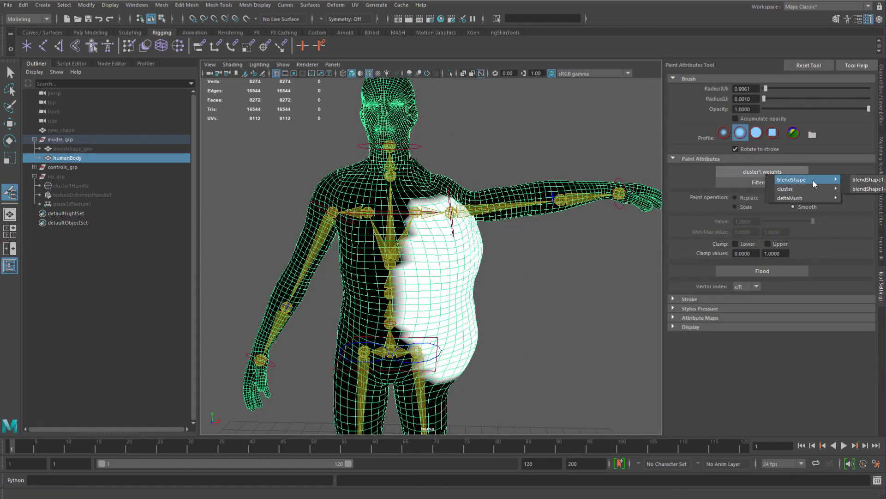
{"action": "left_click", "coordinate": [874, 179]}
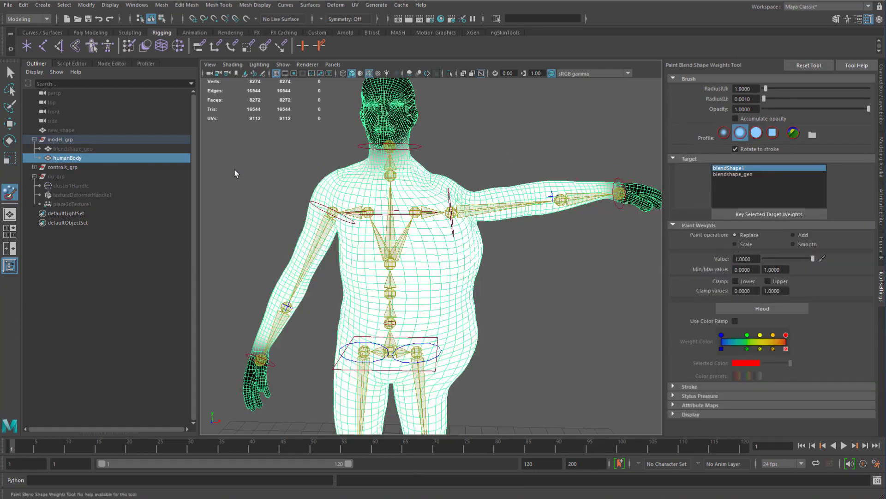
- Leave blend shape painting, reselect the body and display its painted deltaMush1 weights
{"action": "key", "text": "q"}
{"action": "left_click", "coordinate": [503, 167]}
{"action": "left_click", "coordinate": [430, 178]}
{"action": "mouse_move", "coordinate": [430, 178]}
{"action": "right_mouse_down"}
{"action": "mouse_move", "coordinate": [439, 353]}
{"action": "mouse_move", "coordinate": [438, 334]}
{"action": "mouse_move", "coordinate": [492, 370]}
{"action": "mouse_move", "coordinate": [553, 370]}
{"action": "right_mouse_up"}
- Switch the Paint Attributes tool to deltaMush2.weights to view that deformer's map
{"action": "left_click", "coordinate": [762, 171]}
{"action": "mouse_move", "coordinate": [785, 177]}
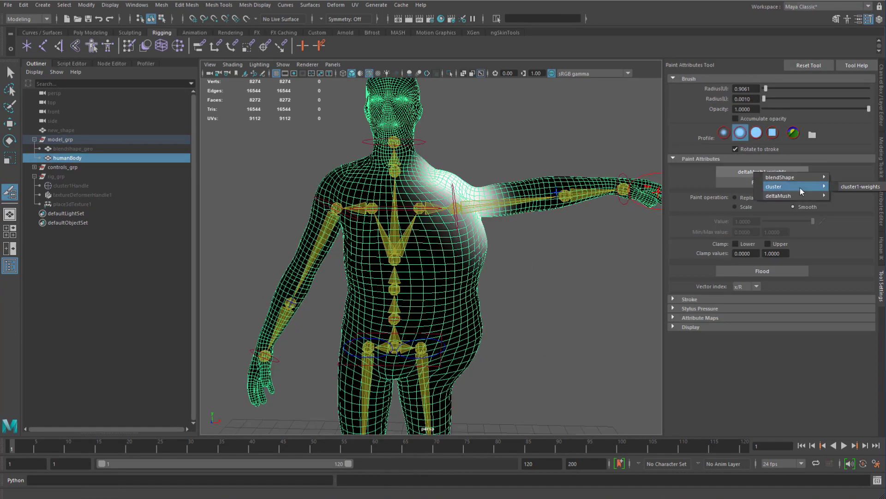
{"action": "mouse_move", "coordinate": [785, 196]}
{"action": "left_click", "coordinate": [867, 206]}
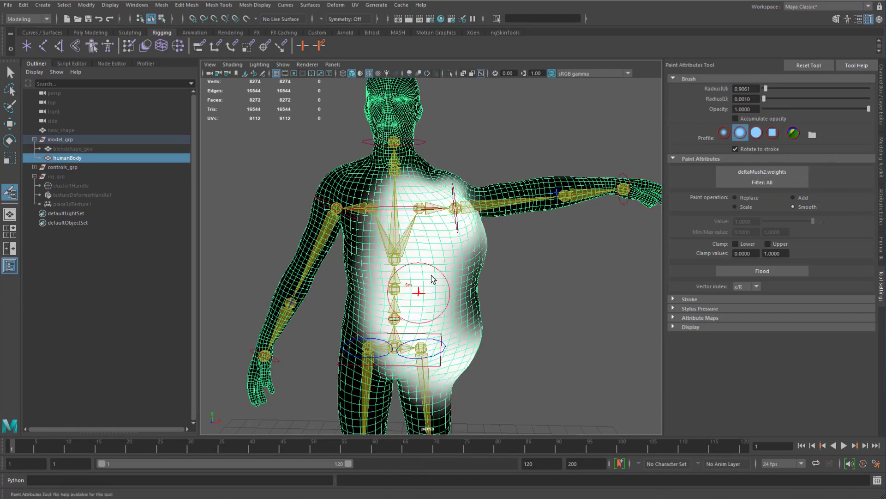
- Leave weight painting and collapse rig_grp and model_grp in the scene hierarchy
{"action": "scroll", "coordinate": [499, 289], "scroll_direction": "down", "scroll_amount": 8}
{"action": "key", "text": "q"}
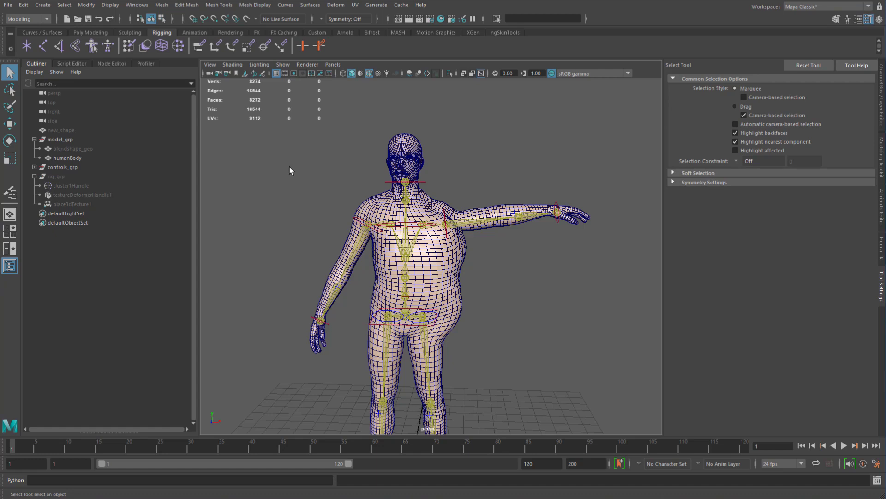
{"action": "left_click_drag", "start_coordinate": [323, 173], "coordinate": [302, 167], "text": "alt"}
{"action": "right_click_drag", "start_coordinate": [427, 215], "coordinate": [336, 202], "text": "alt"}
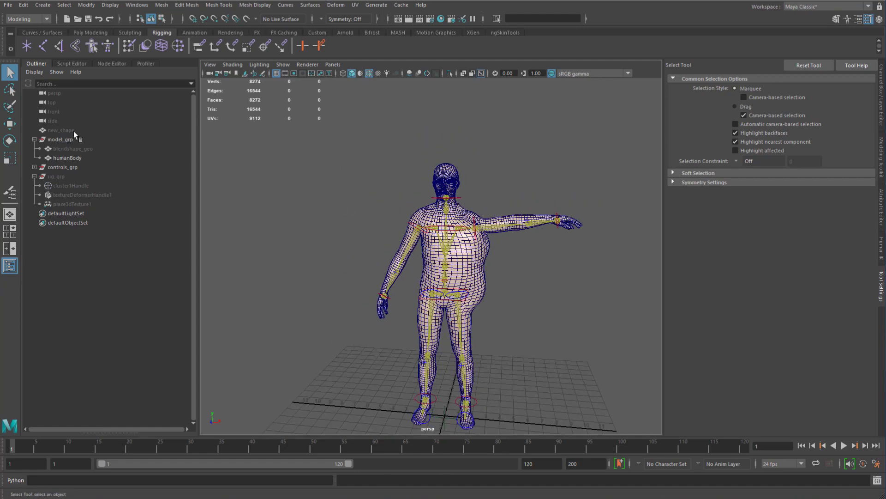
{"action": "left_click", "coordinate": [34, 176]}
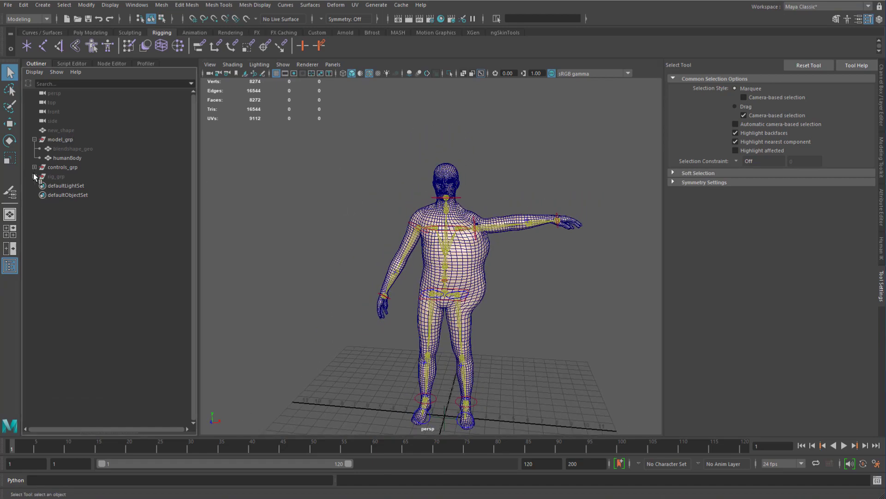
{"action": "left_click", "coordinate": [34, 139]}
- Unhide the new_shape mesh and frame it in the perspective view
{"action": "left_click", "coordinate": [74, 133]}
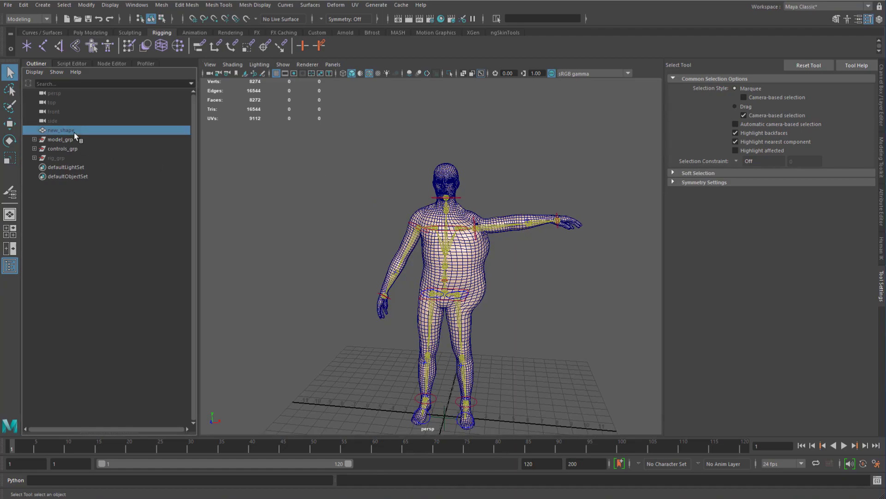
{"action": "key", "text": "shift+h"}
{"action": "key", "text": "f"}
{"action": "right_click_drag", "start_coordinate": [409, 213], "coordinate": [407, 187], "text": "alt"}
{"action": "middle_click_drag", "start_coordinate": [406, 188], "coordinate": [473, 231], "text": "alt"}
{"action": "left_click", "coordinate": [504, 174]}
- Examine the new_shape mesh beside the rigged body to compare their forms and topology
{"action": "left_click_drag", "start_coordinate": [575, 187], "coordinate": [534, 187], "text": "alt"}
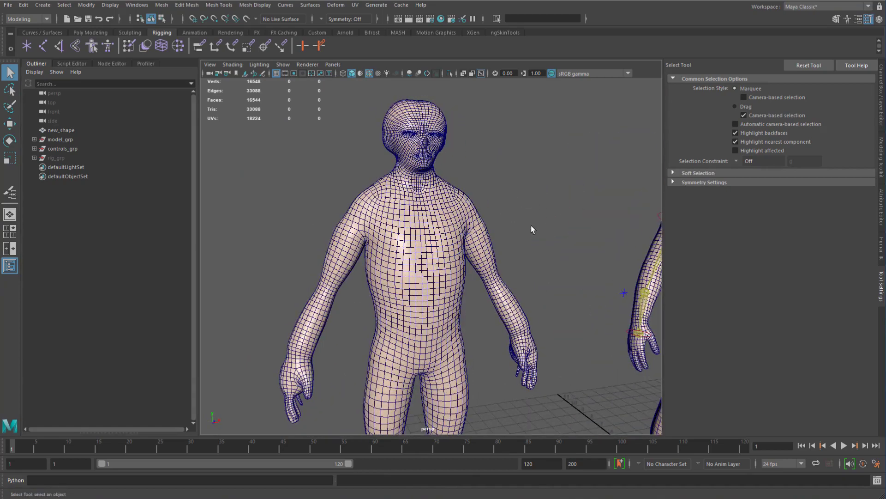
{"action": "right_click_drag", "start_coordinate": [530, 225], "coordinate": [510, 223], "text": "alt"}
{"action": "middle_click_drag", "start_coordinate": [510, 223], "coordinate": [464, 206], "text": "alt"}
{"action": "left_click_drag", "start_coordinate": [463, 206], "coordinate": [467, 240], "text": "alt"}
{"action": "left_click", "coordinate": [417, 231]}
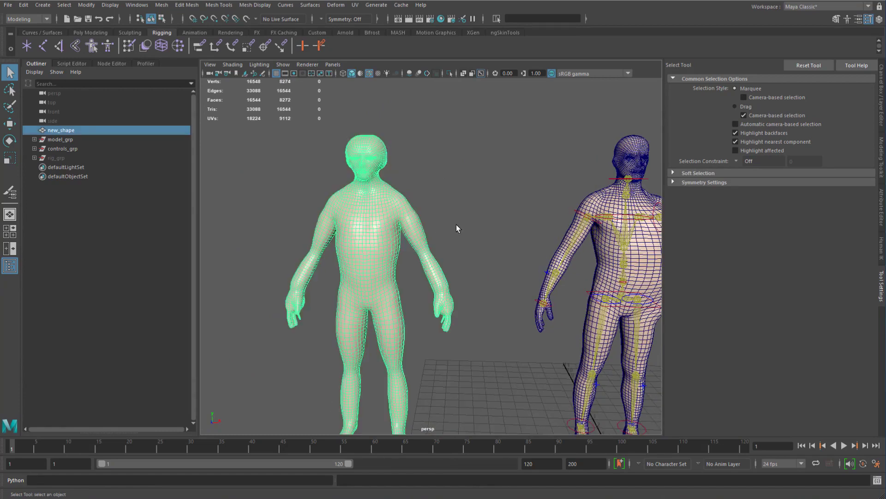
{"action": "middle_click_drag", "start_coordinate": [456, 225], "coordinate": [414, 212], "text": "alt"}
{"action": "left_click", "coordinate": [627, 239]}
{"action": "left_click", "coordinate": [386, 179]}
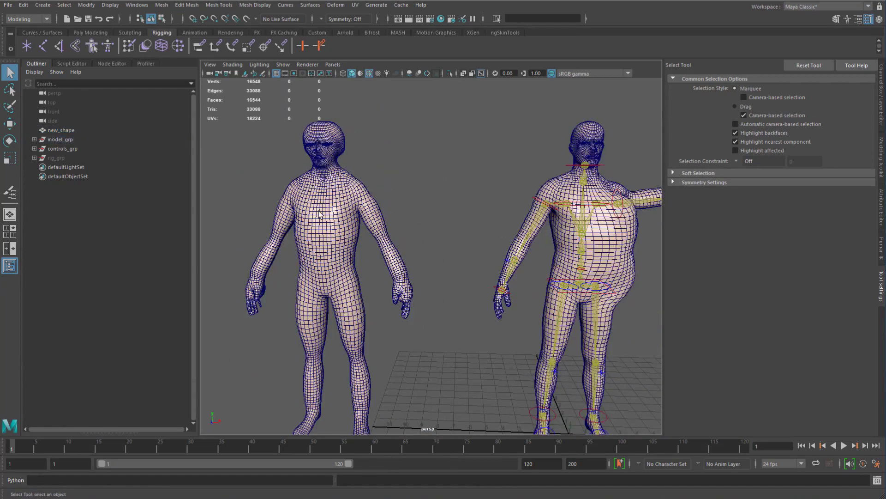
{"action": "left_click", "coordinate": [319, 214]}
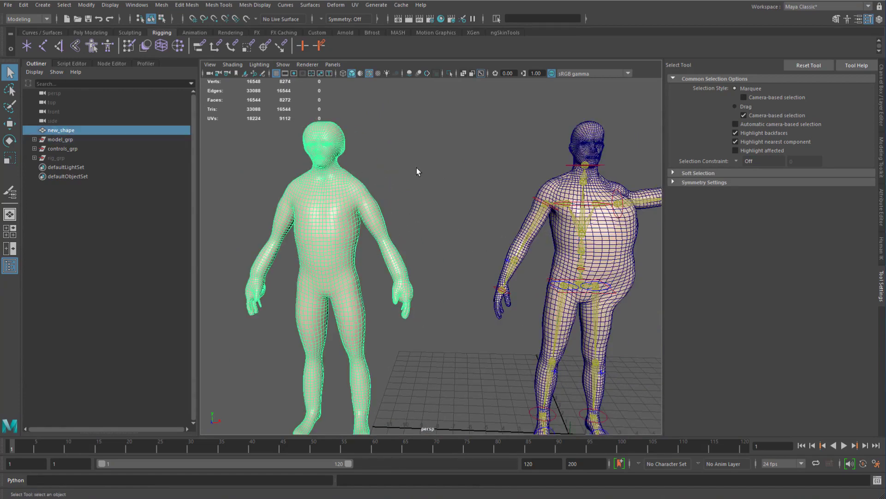
{"action": "left_click", "coordinate": [417, 168]}
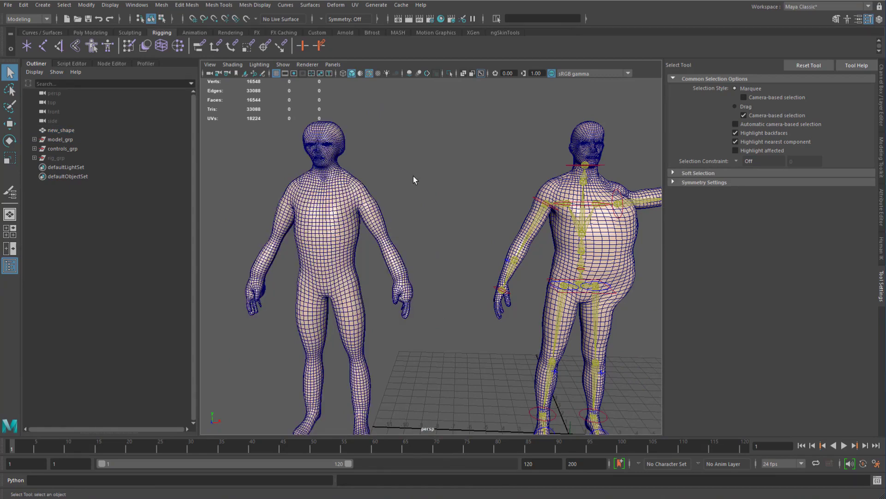
- Select the new_shape and humanBody meshes and add them to the Node Editor graph
{"action": "left_click", "coordinate": [34, 139]}
{"action": "left_click", "coordinate": [64, 130]}
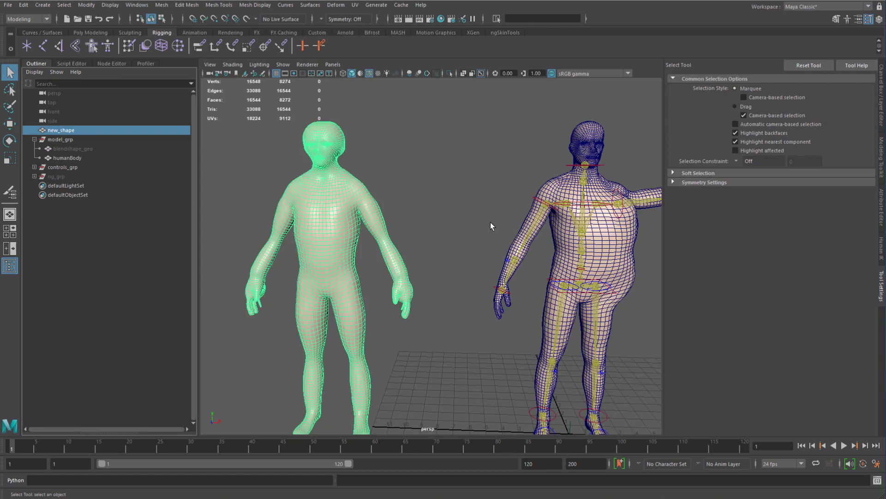
{"action": "left_click_drag", "start_coordinate": [493, 224], "coordinate": [507, 176], "text": "alt"}
{"action": "left_click", "coordinate": [564, 234], "text": "shift"}
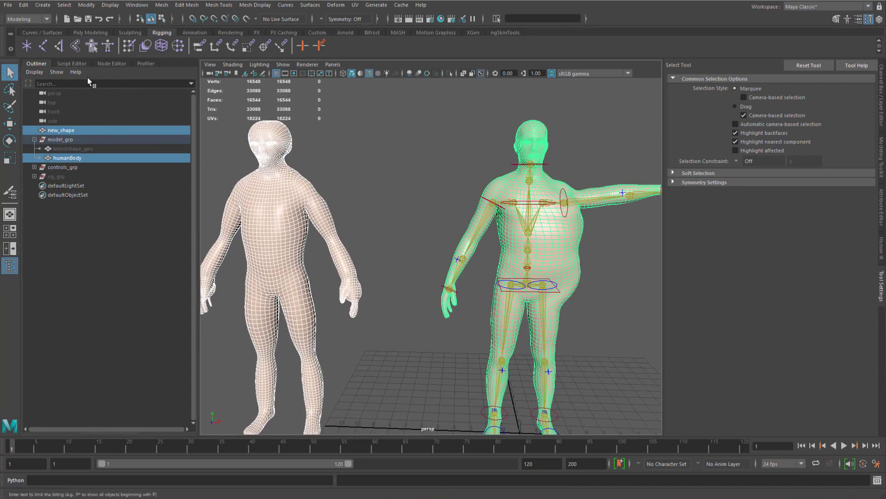
{"action": "left_click", "coordinate": [112, 64]}
{"action": "left_click", "coordinate": [99, 83]}
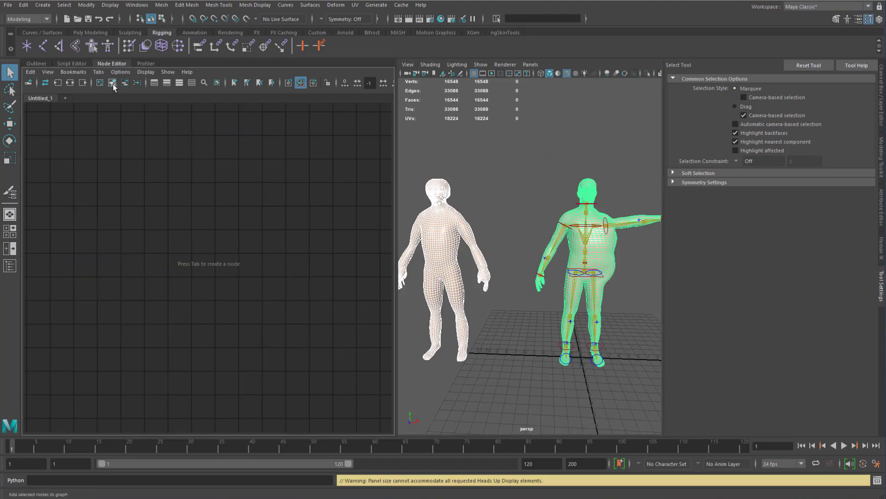
{"action": "left_click", "coordinate": [113, 84]}
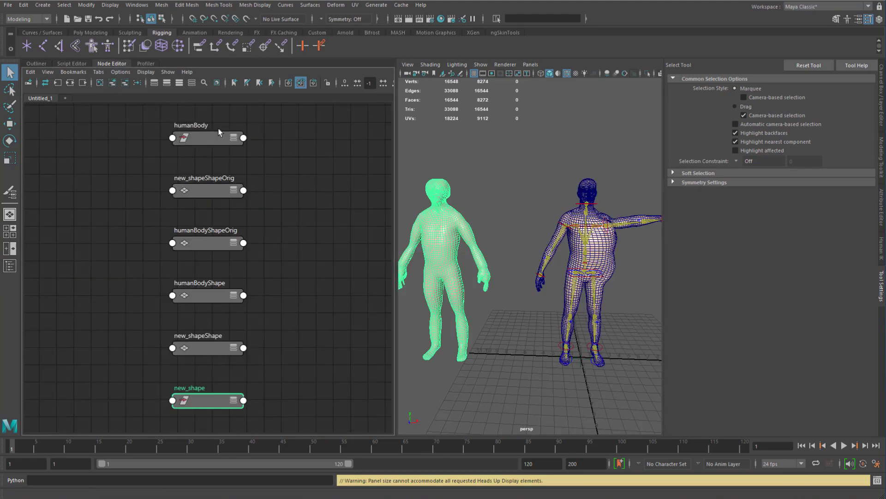
- Remove the humanBody and new_shape transform nodes from the graph, keeping only the shape nodes
{"action": "left_click", "coordinate": [195, 136], "text": "shift"}
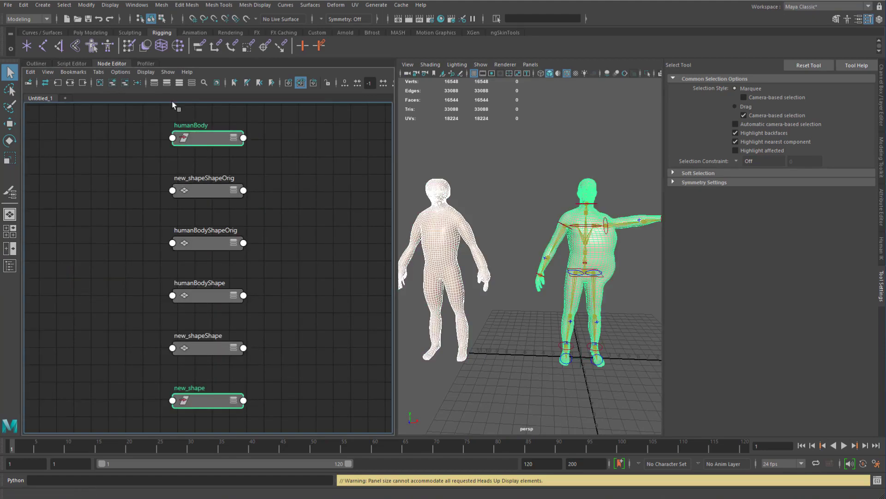
{"action": "left_click", "coordinate": [124, 83]}
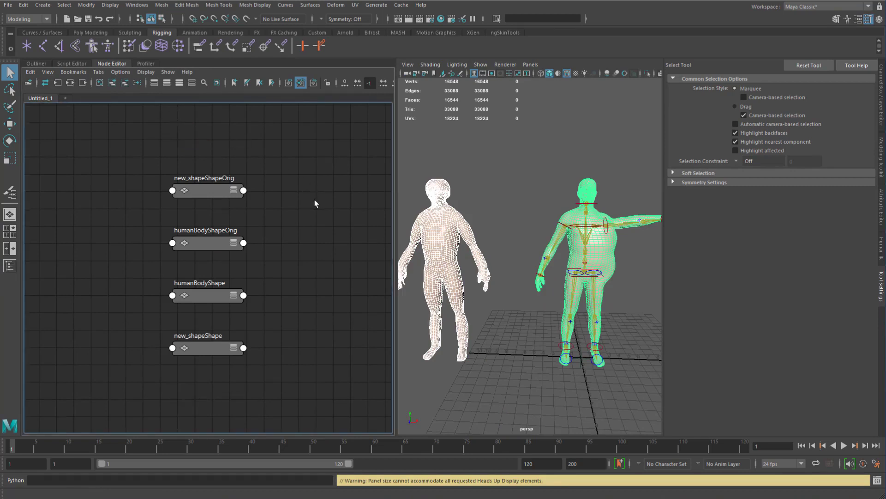
{"action": "scroll", "coordinate": [305, 202], "scroll_direction": "up", "scroll_amount": 3}
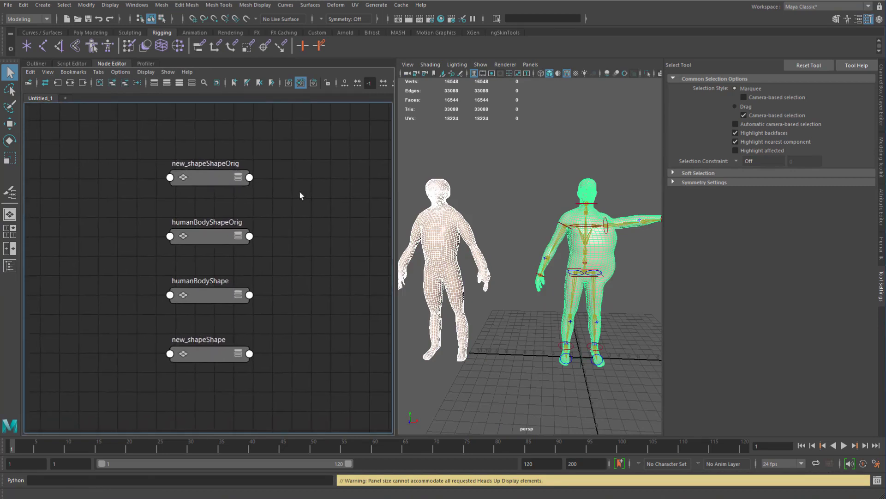
{"action": "scroll", "coordinate": [305, 197], "scroll_direction": "up", "scroll_amount": 1}
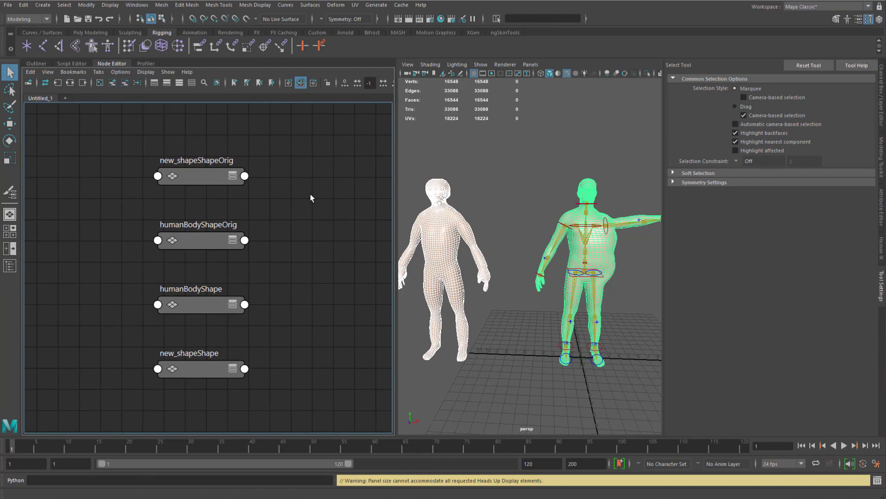
- Show the Channel Box and compare the shape and input lists of new_shape and humanBody
{"action": "left_click", "coordinate": [485, 216]}
{"action": "left_click", "coordinate": [450, 235]}
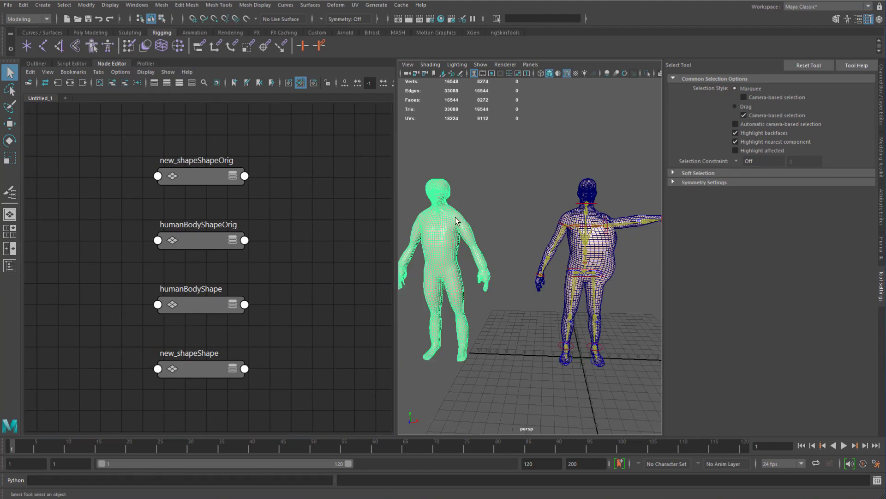
{"action": "key", "text": "ctrl+a"}
{"action": "key", "text": "ctrl+a"}
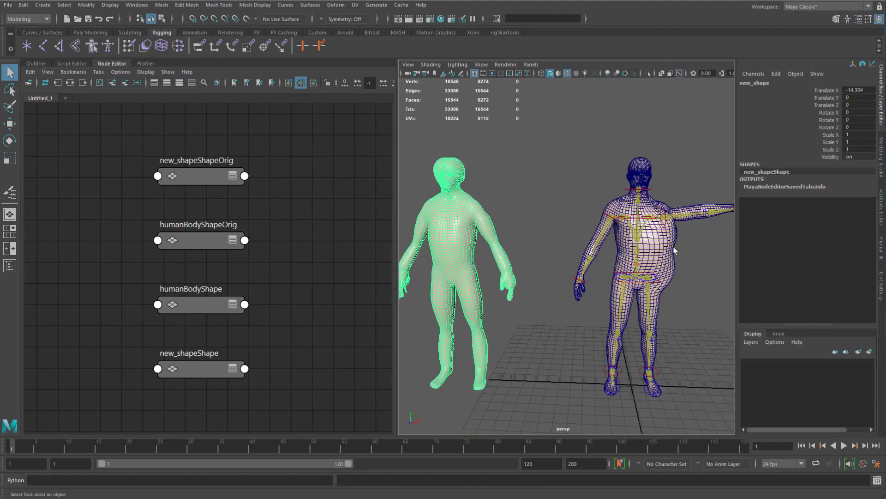
{"action": "left_click", "coordinate": [674, 251]}
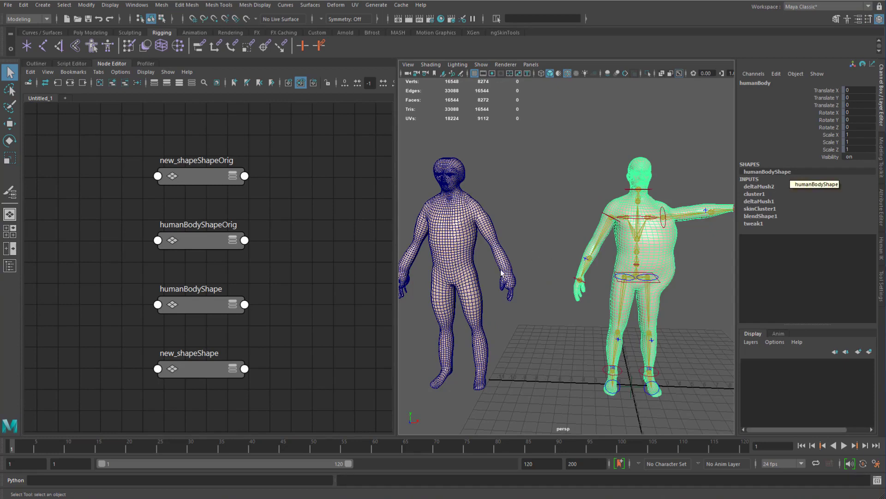
- Spread out the shape nodes and remove humanBodyShape from the graph, keeping new_shapeShape and both Orig nodes
{"action": "mouse_move", "coordinate": [199, 246]}
{"action": "left_mouse_down"}
{"action": "mouse_move", "coordinate": [275, 251]}
{"action": "mouse_move", "coordinate": [196, 257]}
{"action": "left_mouse_up"}
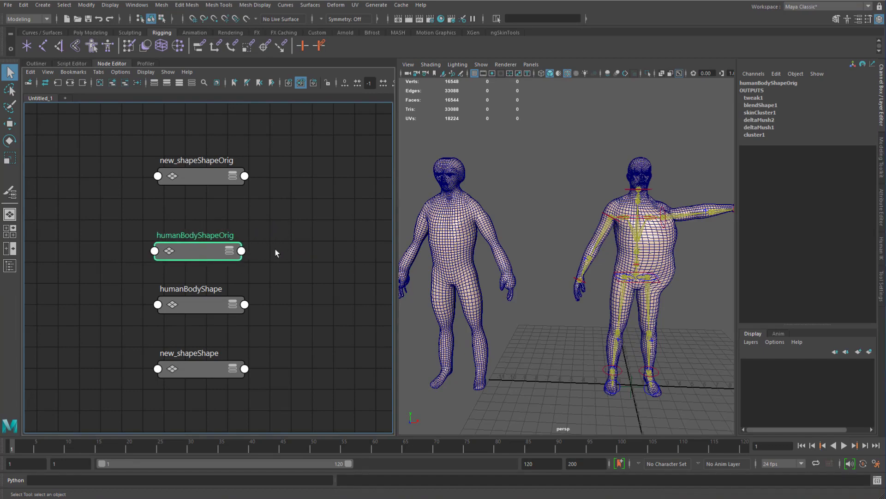
{"action": "left_click_drag", "start_coordinate": [196, 310], "coordinate": [273, 305]}
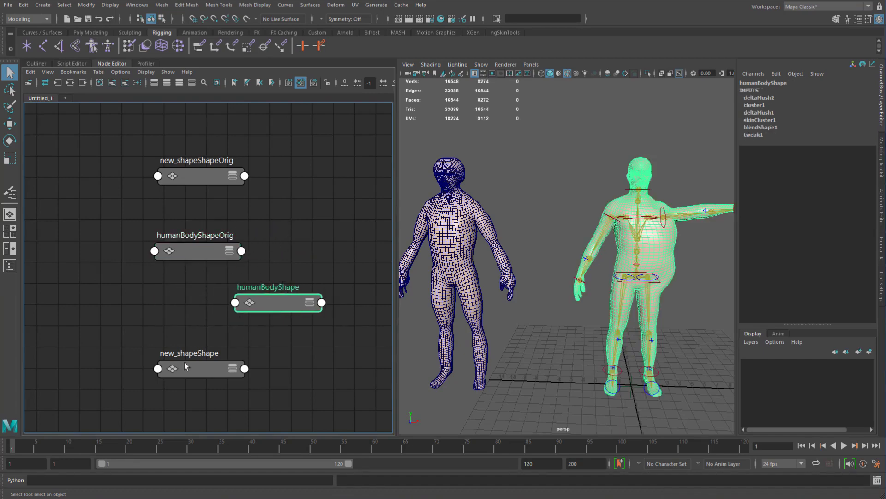
{"action": "left_click_drag", "start_coordinate": [189, 368], "coordinate": [57, 261]}
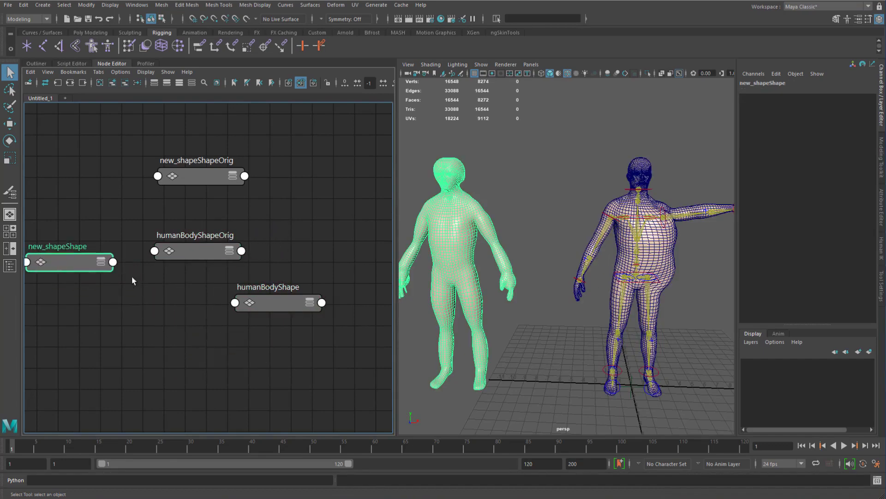
{"action": "left_click_drag", "start_coordinate": [282, 303], "coordinate": [271, 336]}
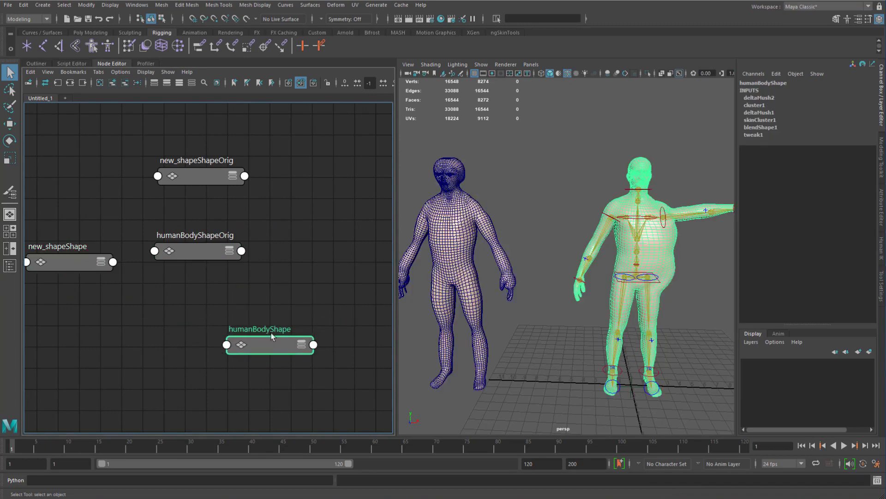
{"action": "left_click", "coordinate": [125, 84]}
{"action": "left_click_drag", "start_coordinate": [194, 134], "coordinate": [243, 295]}
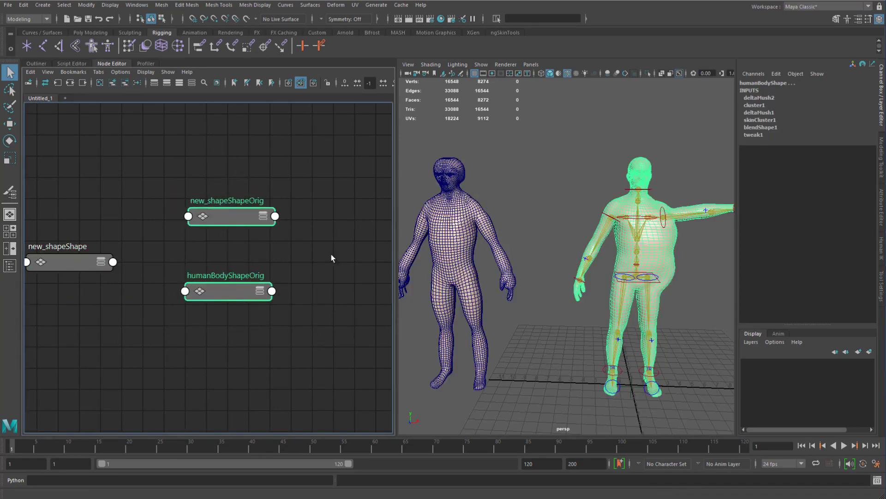
{"action": "left_click", "coordinate": [331, 258]}
- Delete the intermediate shape node new_shapeShapeOrig
{"action": "left_click_drag", "start_coordinate": [231, 215], "coordinate": [229, 214]}
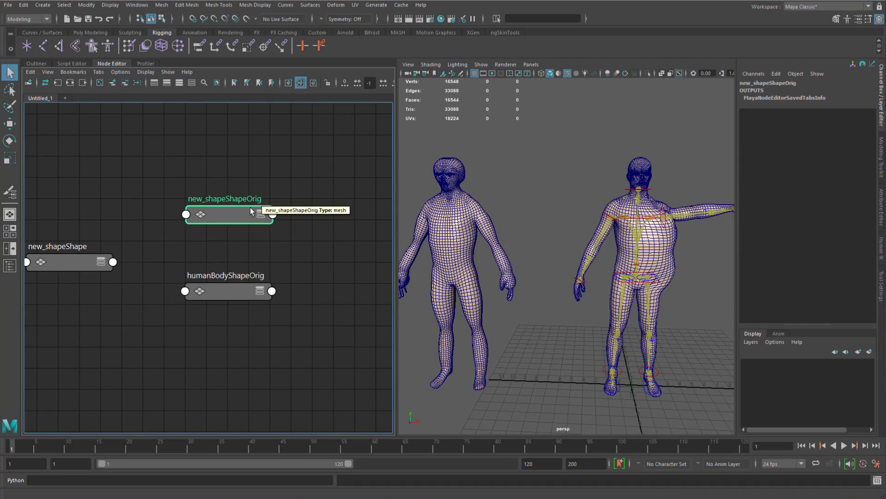
{"action": "mouse_move", "coordinate": [229, 219]}
{"action": "left_mouse_down"}
{"action": "mouse_move", "coordinate": [243, 222]}
{"action": "mouse_move", "coordinate": [236, 213]}
{"action": "left_mouse_up"}
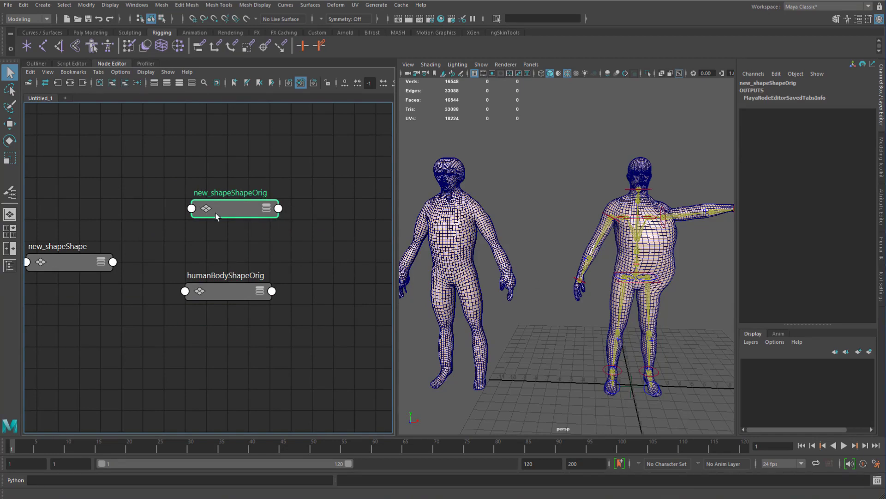
{"action": "mouse_move", "coordinate": [217, 217]}
{"action": "left_mouse_down"}
{"action": "mouse_move", "coordinate": [217, 200]}
{"action": "mouse_move", "coordinate": [207, 209]}
{"action": "left_mouse_up"}
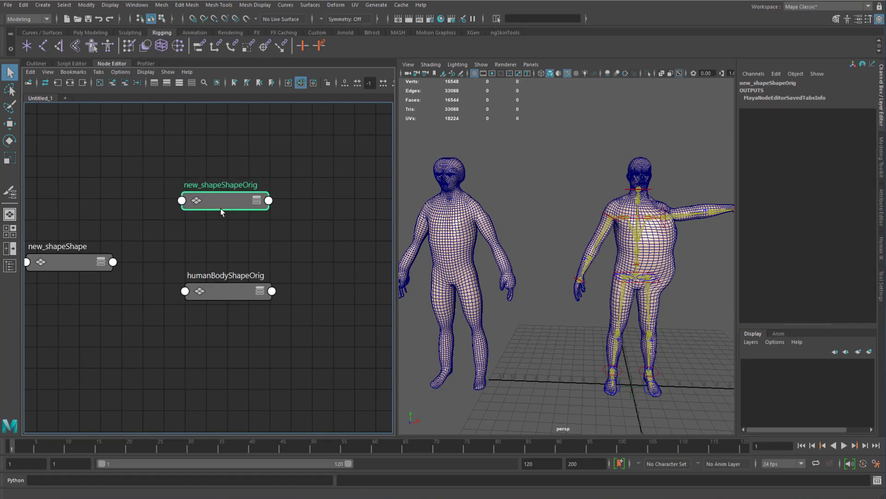
{"action": "left_click_drag", "start_coordinate": [58, 261], "coordinate": [81, 249]}
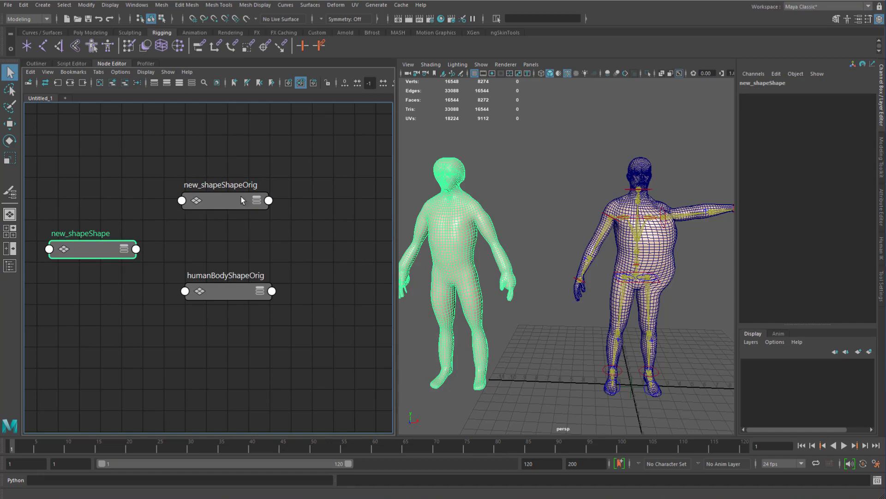
{"action": "left_click_drag", "start_coordinate": [220, 198], "coordinate": [215, 200]}
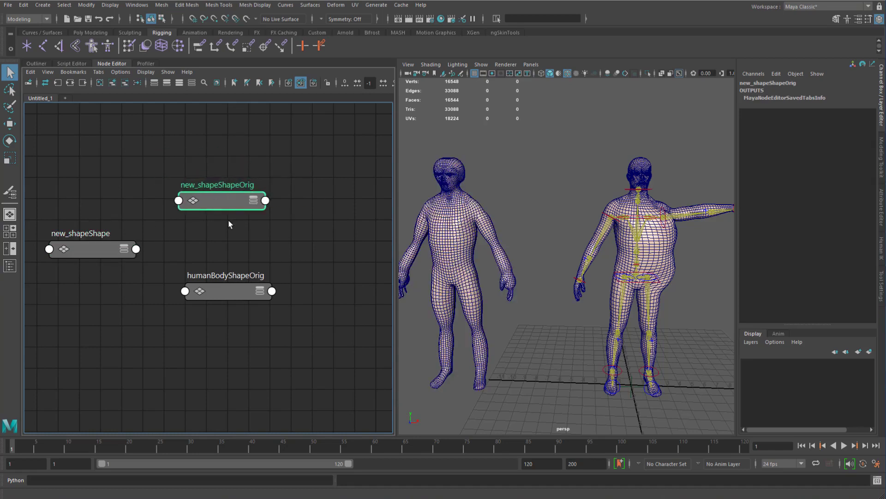
{"action": "mouse_move", "coordinate": [228, 209]}
{"action": "left_mouse_down"}
{"action": "mouse_move", "coordinate": [230, 199]}
{"action": "mouse_move", "coordinate": [236, 211]}
{"action": "left_mouse_up"}
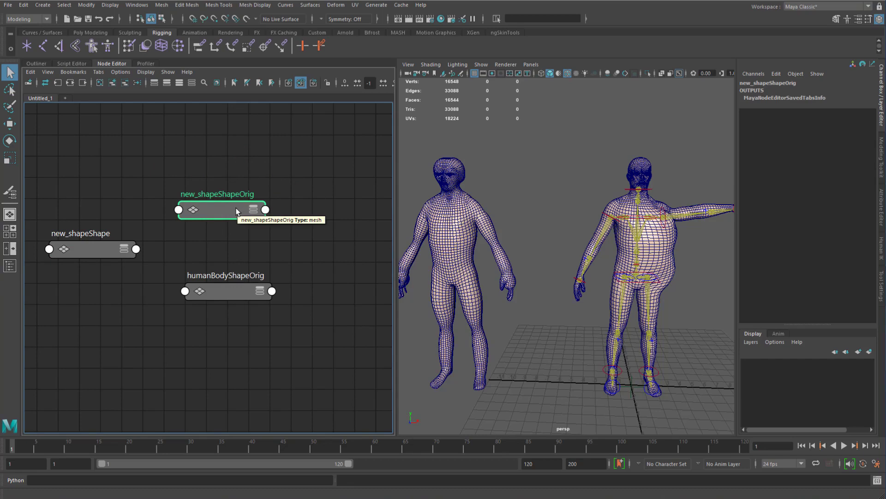
{"action": "left_click_drag", "start_coordinate": [236, 208], "coordinate": [232, 211]}
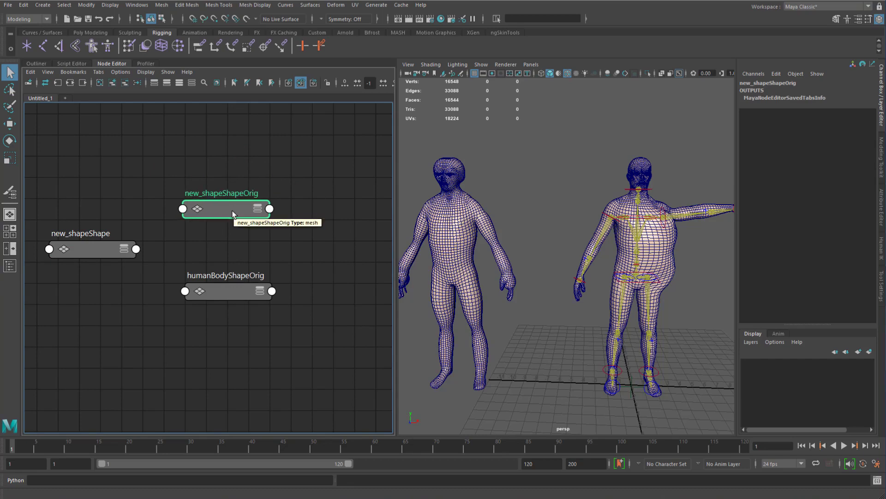
{"action": "key", "text": "Delete"}
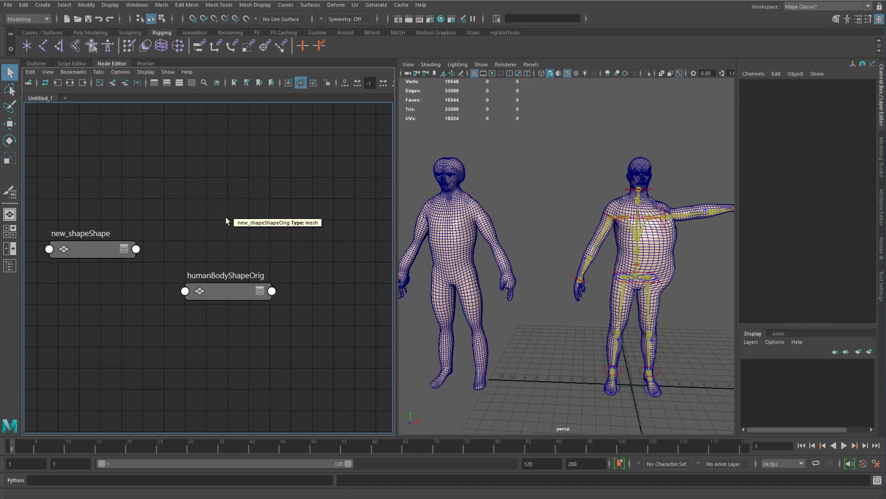
- Expand the attributes of new_shapeShape and humanBodyShapeOrig side by side and connect World Mesh[0] to In Mesh
{"action": "left_click_drag", "start_coordinate": [218, 295], "coordinate": [270, 244]}
{"action": "left_click_drag", "start_coordinate": [94, 247], "coordinate": [96, 140]}
{"action": "key", "text": "2"}
{"action": "key", "text": "3"}
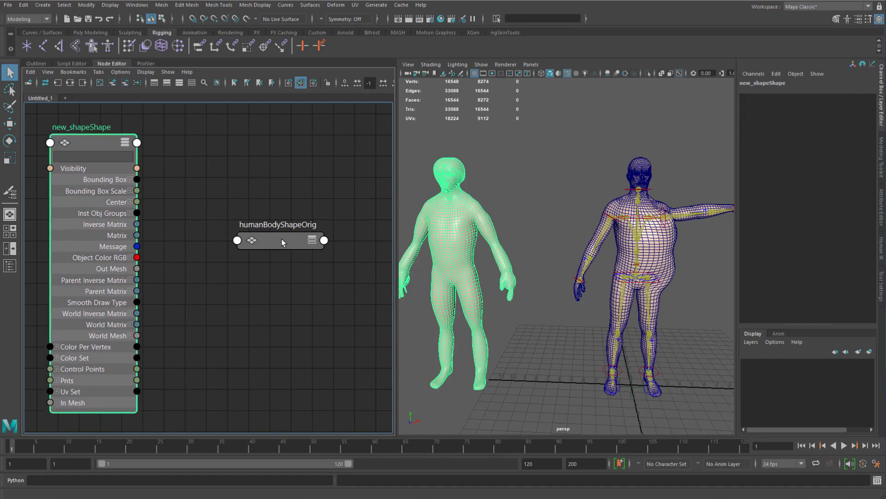
{"action": "left_click_drag", "start_coordinate": [282, 239], "coordinate": [274, 144]}
{"action": "key", "text": "3"}
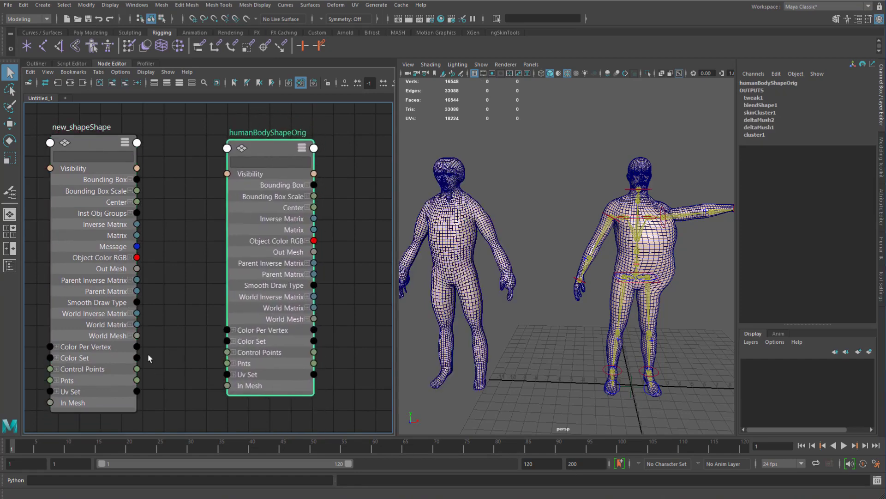
{"action": "mouse_move", "coordinate": [135, 338]}
{"action": "left_click_drag", "start_coordinate": [220, 380], "coordinate": [236, 393]}
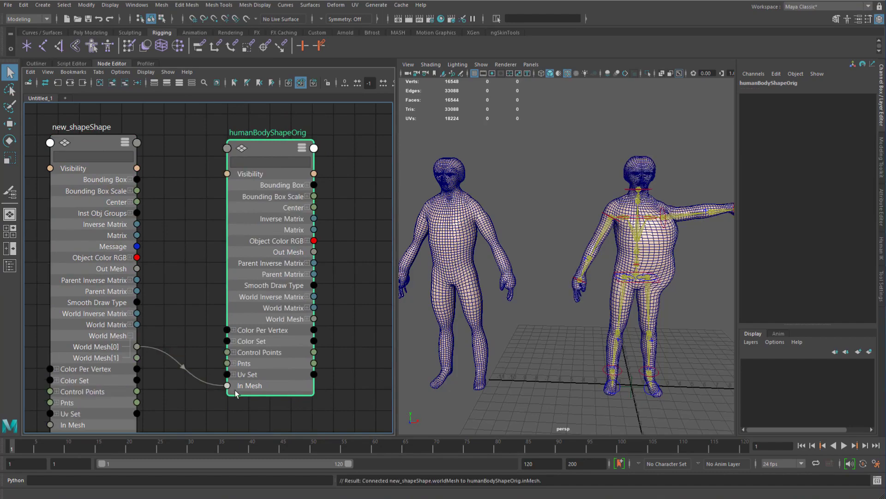
- Set new_shape's Translate X to 0 to overlay it on the rigged body
{"action": "left_click_drag", "start_coordinate": [638, 270], "coordinate": [566, 262], "text": "alt"}
{"action": "right_click_drag", "start_coordinate": [565, 262], "coordinate": [591, 259], "text": "alt"}
{"action": "mouse_move", "coordinate": [591, 260]}
{"action": "left_mouse_down", "text": "alt"}
{"action": "mouse_move", "coordinate": [587, 242]}
{"action": "mouse_move", "coordinate": [554, 244]}
{"action": "mouse_move", "coordinate": [590, 242]}
{"action": "left_mouse_up", "text": "alt"}
{"action": "right_click_drag", "start_coordinate": [591, 242], "coordinate": [528, 231], "text": "alt"}
{"action": "middle_click_drag", "start_coordinate": [528, 231], "coordinate": [577, 252], "text": "alt"}
{"action": "left_click", "coordinate": [509, 220]}
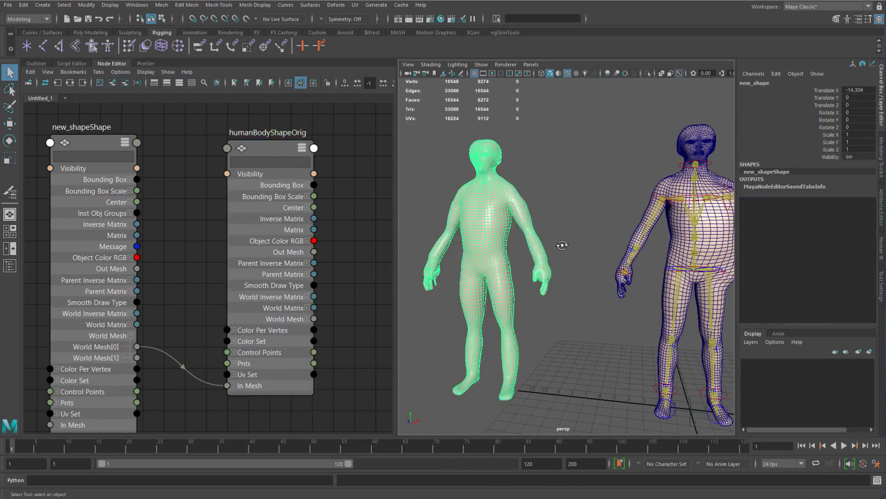
{"action": "left_click_drag", "start_coordinate": [562, 245], "coordinate": [454, 242], "text": "alt"}
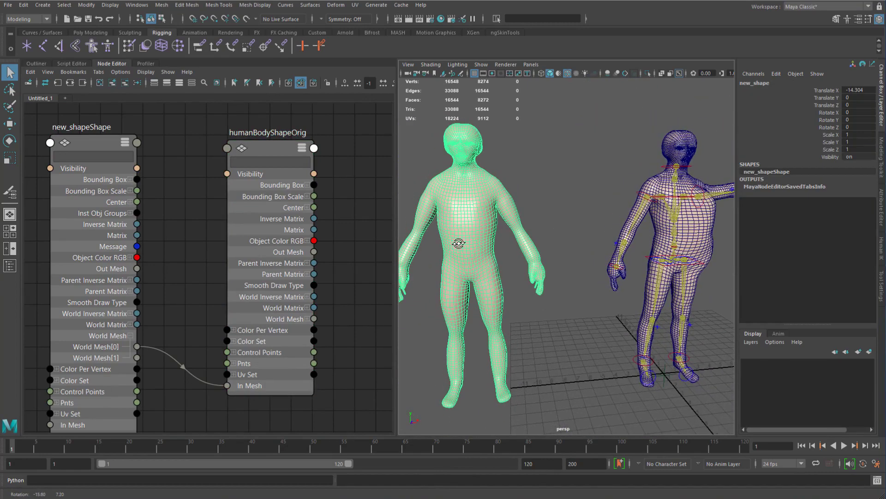
{"action": "left_click", "coordinate": [864, 91]}
{"action": "type", "text": "0"}
{"action": "key", "text": "Return"}
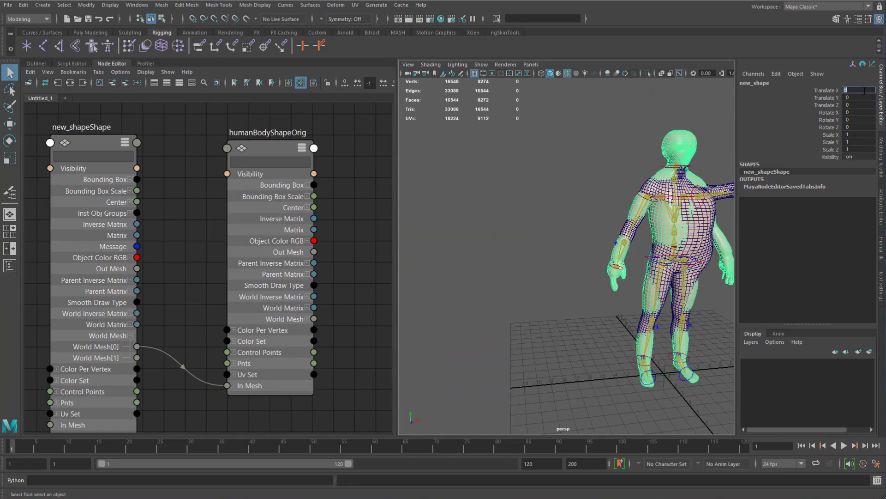
- Examine how new_shape and humanBody overlap around the torso, arm and hips in shaded display
{"action": "left_click_drag", "start_coordinate": [621, 198], "coordinate": [487, 201], "text": "alt"}
{"action": "right_click_drag", "start_coordinate": [486, 201], "coordinate": [569, 202], "text": "alt"}
{"action": "middle_click_drag", "start_coordinate": [555, 176], "coordinate": [540, 203], "text": "alt"}
{"action": "left_click_drag", "start_coordinate": [537, 189], "coordinate": [566, 210], "text": "alt"}
{"action": "middle_click_drag", "start_coordinate": [538, 241], "coordinate": [529, 175], "text": "alt"}
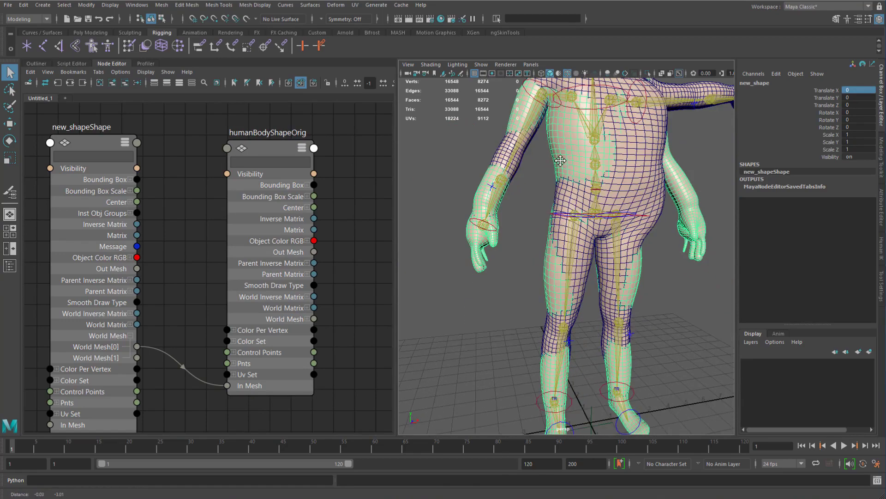
{"action": "left_click_drag", "start_coordinate": [529, 175], "coordinate": [562, 276], "text": "alt"}
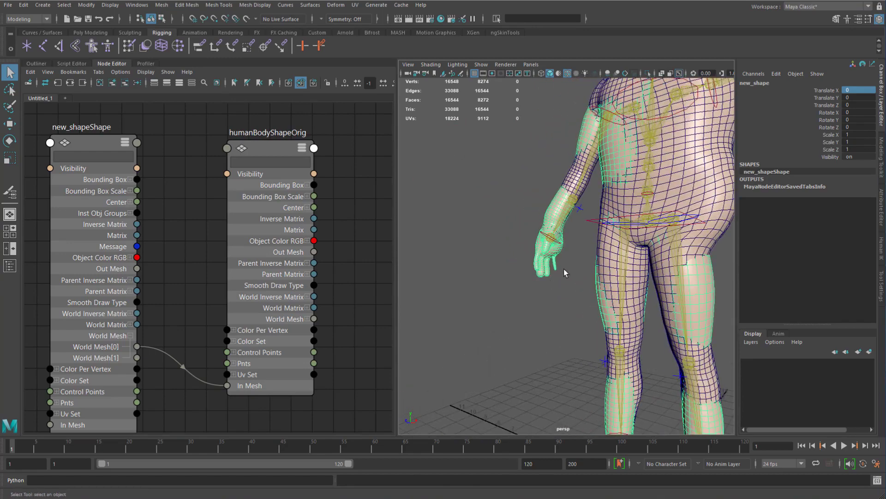
- Compare the overlapping arm and hand in wireframe display with both new_shape and humanBody selected
{"action": "key", "text": "4"}
{"action": "right_click_drag", "start_coordinate": [563, 276], "coordinate": [708, 302], "text": "alt"}
{"action": "middle_click_drag", "start_coordinate": [609, 143], "coordinate": [605, 209], "text": "alt"}
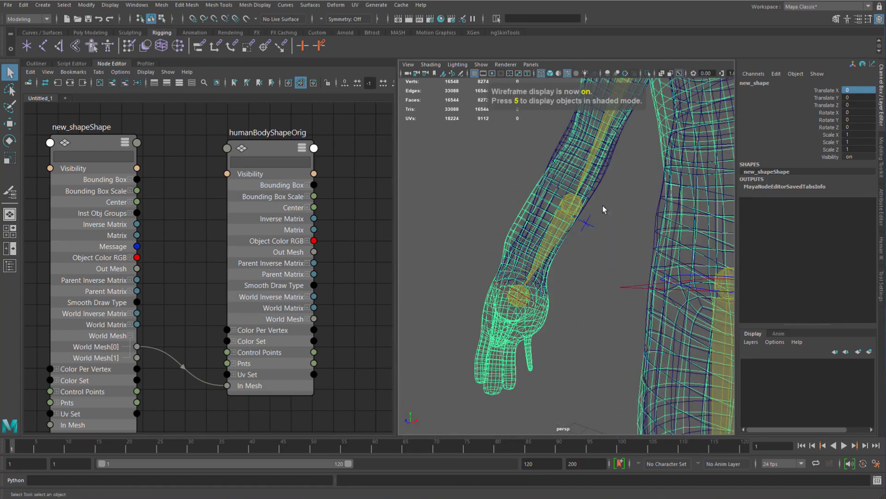
{"action": "left_click", "coordinate": [605, 165], "text": "shift"}
{"action": "right_click_drag", "start_coordinate": [606, 165], "coordinate": [523, 232], "text": "alt"}
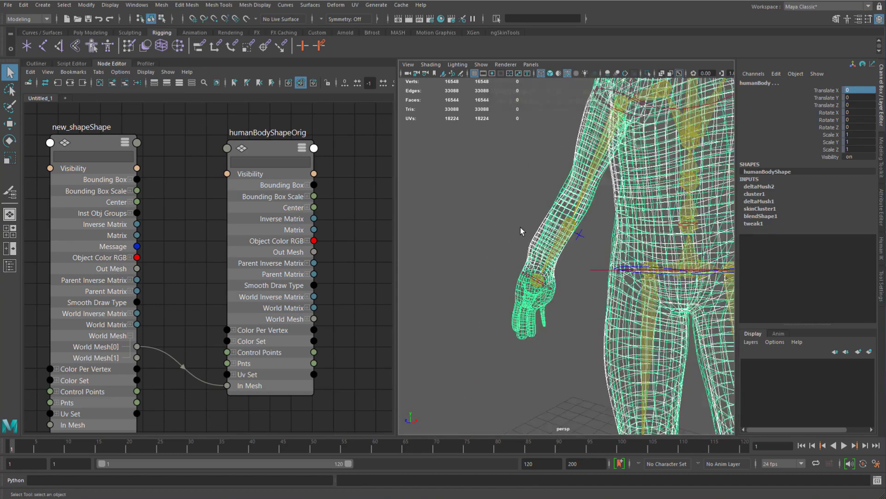
{"action": "left_click_drag", "start_coordinate": [522, 231], "coordinate": [556, 200], "text": "alt"}
{"action": "middle_click_drag", "start_coordinate": [556, 200], "coordinate": [559, 257], "text": "alt"}
- Return to shaded display and inspect how the two meshes overlap along the legs and feet
{"action": "key", "text": "5"}
{"action": "mouse_move", "coordinate": [560, 256]}
{"action": "left_mouse_down", "text": "alt"}
{"action": "mouse_move", "coordinate": [572, 207]}
{"action": "mouse_move", "coordinate": [605, 185]}
{"action": "left_mouse_up", "text": "alt"}
{"action": "middle_click_drag", "start_coordinate": [582, 298], "coordinate": [528, 182], "text": "alt"}
{"action": "middle_click_drag", "start_coordinate": [544, 263], "coordinate": [508, 112], "text": "alt"}
{"action": "middle_click_drag", "start_coordinate": [550, 304], "coordinate": [538, 212], "text": "alt"}
{"action": "left_click_drag", "start_coordinate": [537, 300], "coordinate": [449, 283], "text": "alt"}
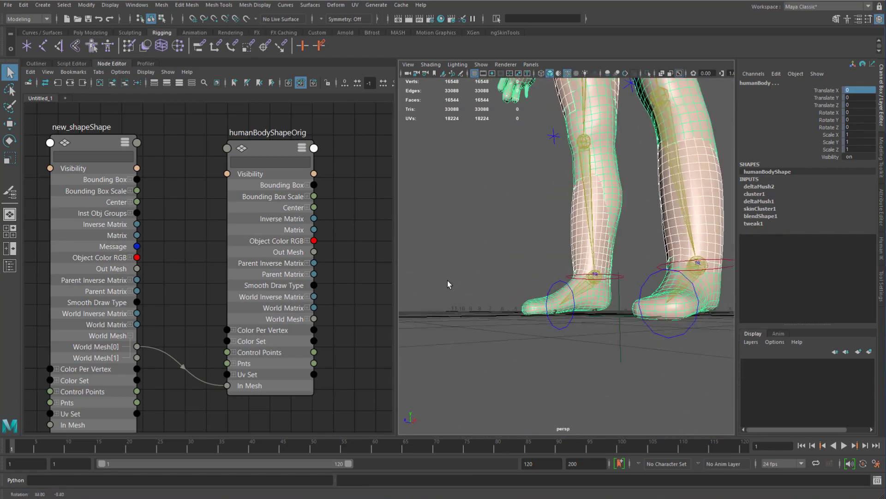
- Examine how new_shape and humanBody overlap from the feet up to the torso and head
{"action": "left_click_drag", "start_coordinate": [630, 300], "coordinate": [554, 314], "text": "alt"}
{"action": "middle_click_drag", "start_coordinate": [554, 314], "coordinate": [560, 404], "text": "alt"}
{"action": "middle_click_drag", "start_coordinate": [570, 286], "coordinate": [574, 376], "text": "alt"}
{"action": "left_click_drag", "start_coordinate": [574, 111], "coordinate": [554, 199], "text": "alt"}
{"action": "middle_click_drag", "start_coordinate": [554, 199], "coordinate": [535, 311], "text": "alt"}
{"action": "right_click_drag", "start_coordinate": [535, 310], "coordinate": [583, 212], "text": "alt"}
{"action": "left_click_drag", "start_coordinate": [579, 255], "coordinate": [556, 210], "text": "alt"}
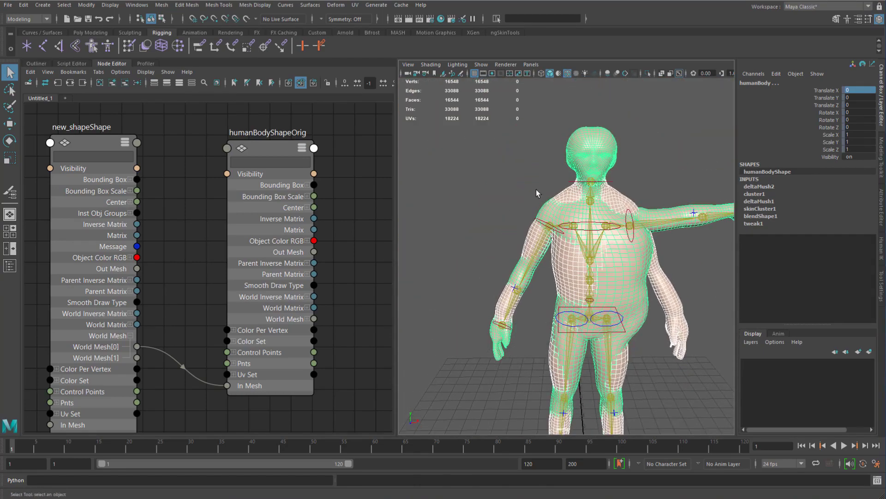
- Check new_shape and humanBody in turn, and inspect the blendShape1 channels among humanBody's inputs
{"action": "left_click", "coordinate": [537, 190]}
{"action": "left_click", "coordinate": [568, 194]}
{"action": "key", "text": "w"}
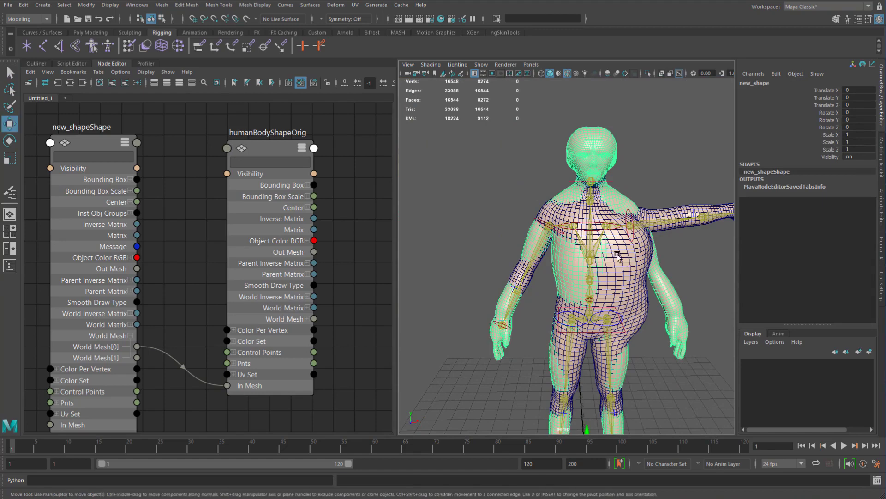
{"action": "left_click", "coordinate": [638, 260]}
{"action": "left_click_drag", "start_coordinate": [638, 259], "coordinate": [611, 257], "text": "alt"}
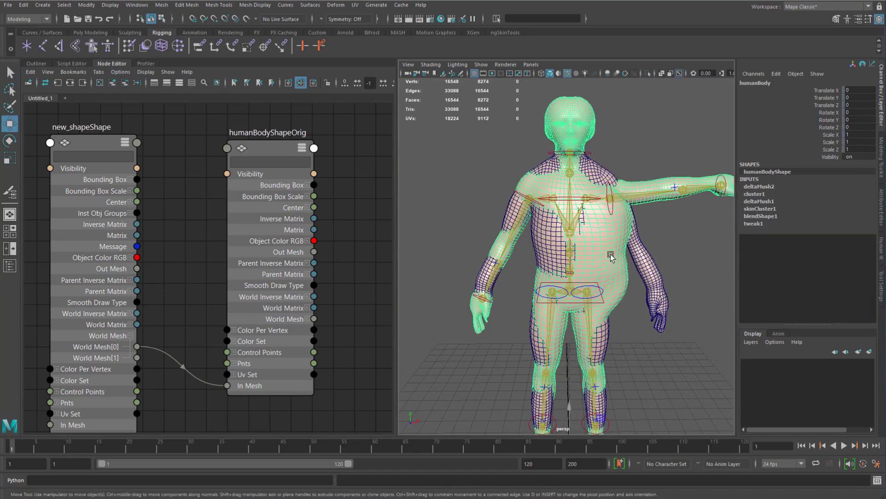
{"action": "left_click", "coordinate": [757, 217]}
{"action": "left_click", "coordinate": [783, 223]}
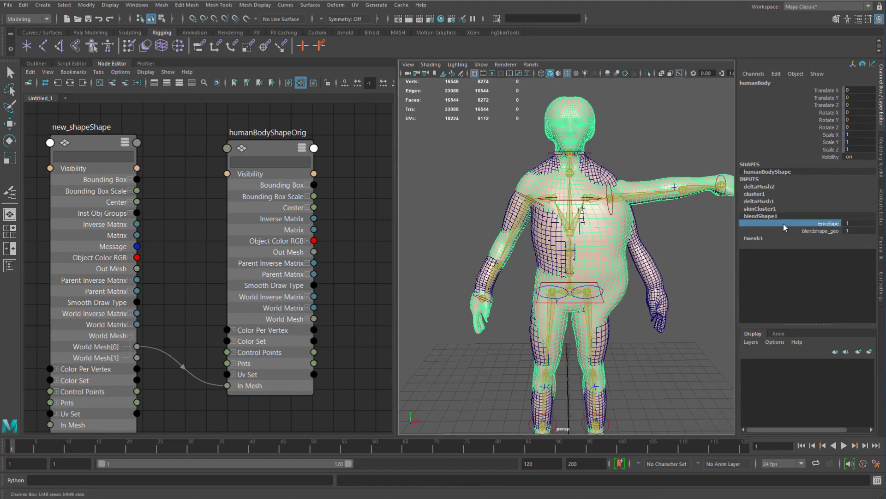
{"action": "middle_click_drag", "start_coordinate": [668, 239], "coordinate": [659, 255]}
{"action": "left_click", "coordinate": [682, 239]}
- Expand rig_grp in the scene hierarchy and unhide blendshape_geo in model_grp
{"action": "left_click", "coordinate": [42, 63]}
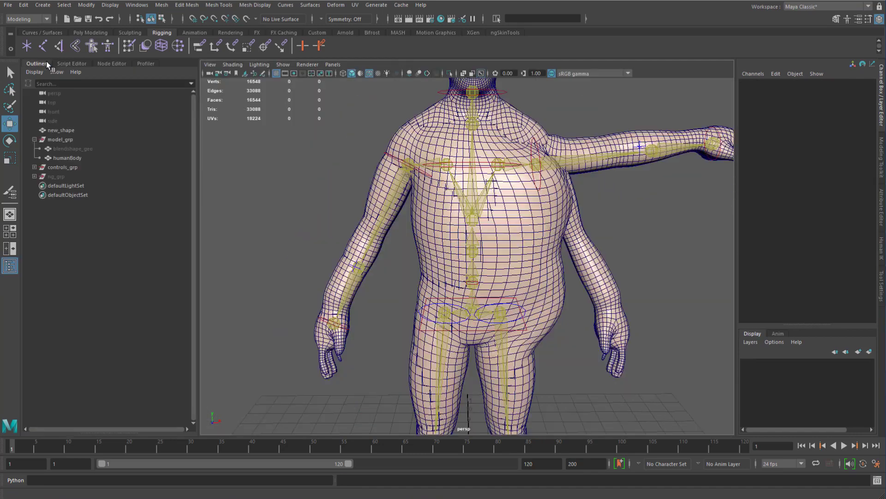
{"action": "left_click", "coordinate": [34, 176]}
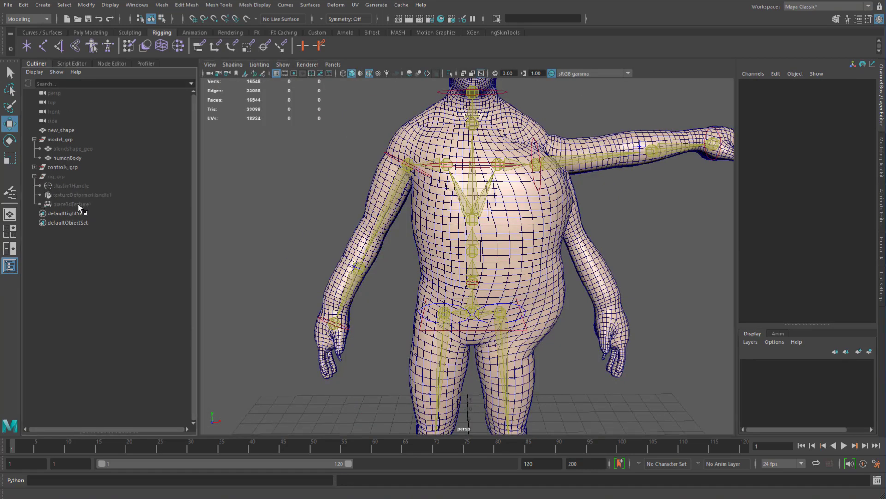
{"action": "left_click", "coordinate": [75, 148]}
{"action": "key", "text": "shift+h"}
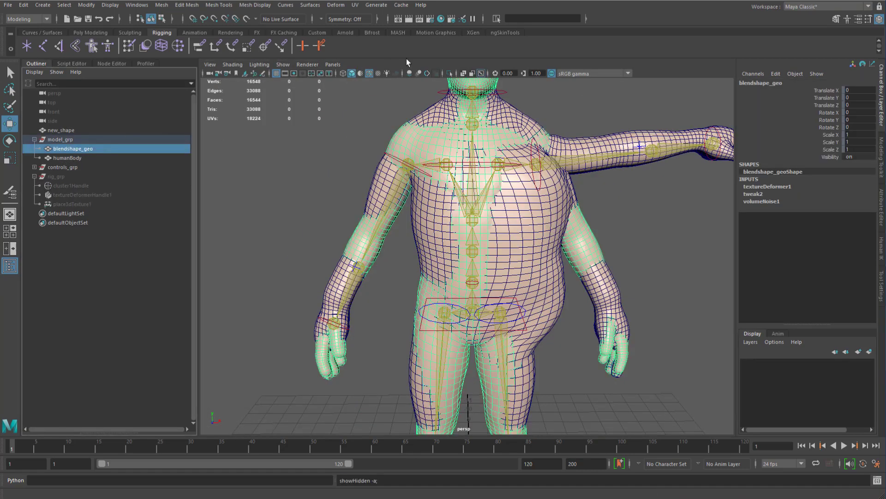
- Isolate blendshape_geo and try moving place3dTexture1 to test its texture deformation, undo the move and leave isolation
{"action": "left_click", "coordinate": [449, 74]}
{"action": "left_click", "coordinate": [137, 238]}
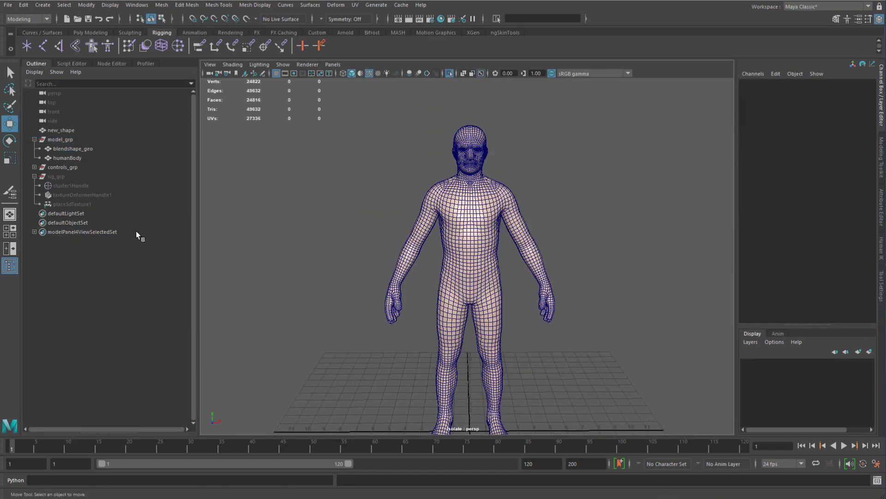
{"action": "left_click", "coordinate": [71, 204]}
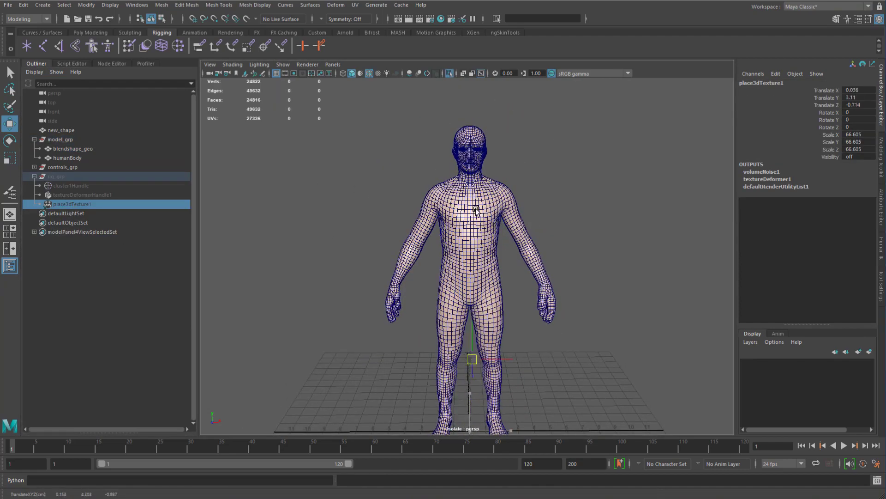
{"action": "middle_click_drag", "start_coordinate": [609, 77], "coordinate": [522, 230]}
{"action": "key", "text": "ctrl+z"}
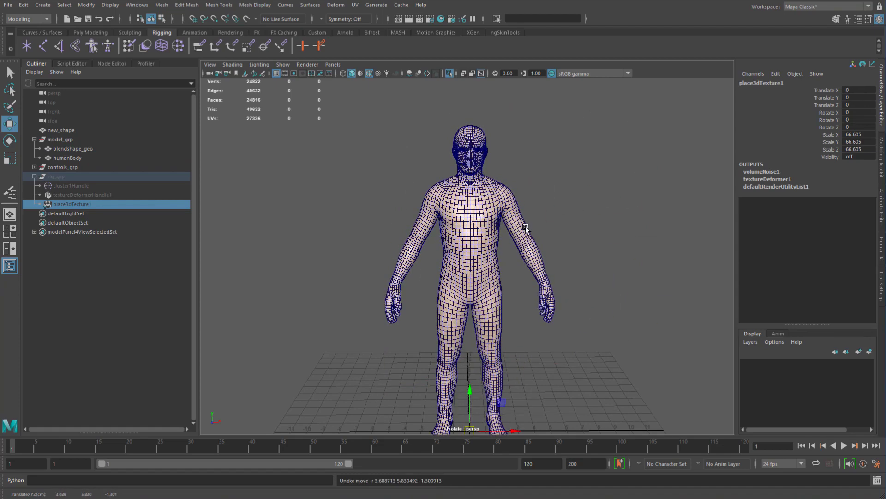
{"action": "left_click", "coordinate": [450, 73]}
{"action": "left_click", "coordinate": [244, 190]}
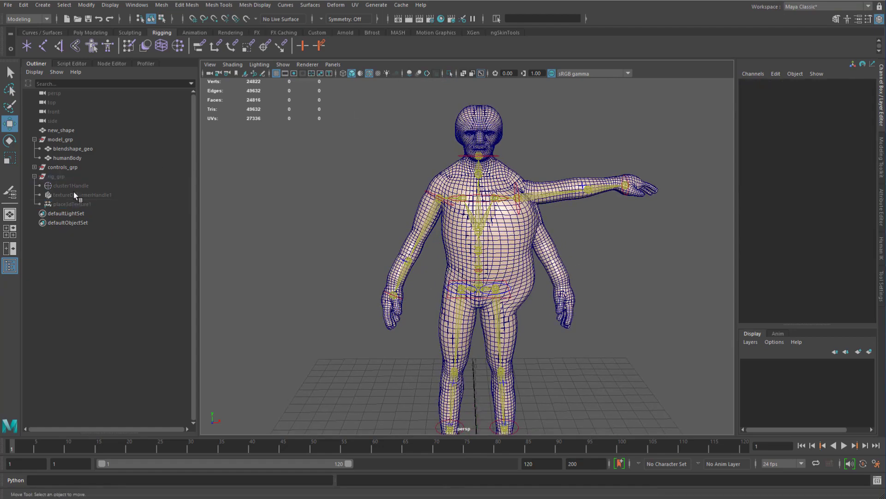
- Collapse rig_grp, hide humanBody and isolate blendshape_geo in the viewport
{"action": "left_click", "coordinate": [34, 176]}
{"action": "left_click", "coordinate": [83, 149]}
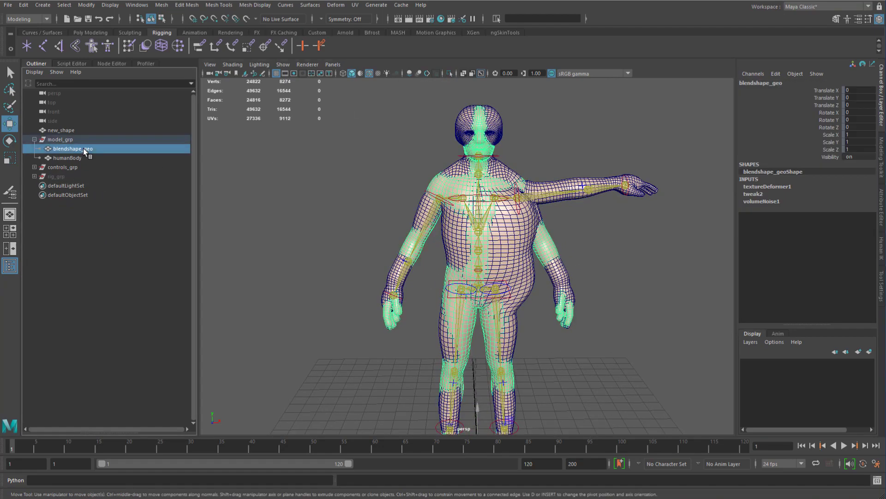
{"action": "left_click", "coordinate": [68, 156]}
{"action": "key", "text": "ctrl+h"}
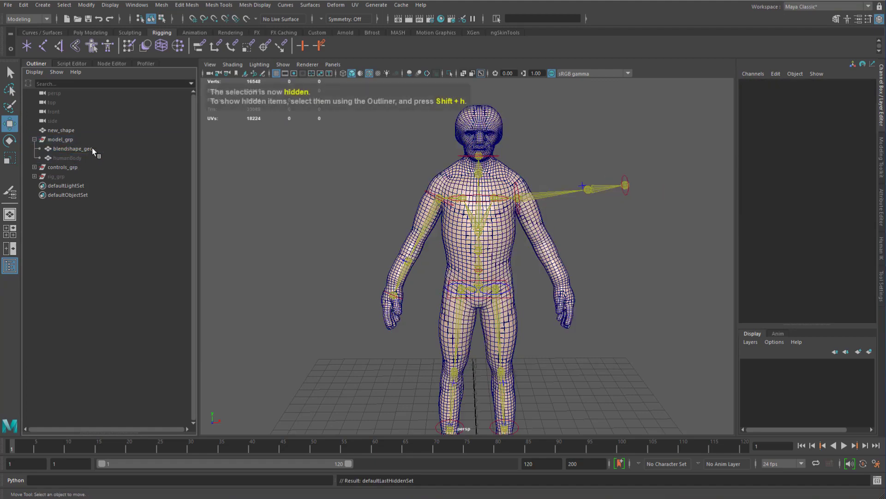
{"action": "left_click", "coordinate": [86, 149]}
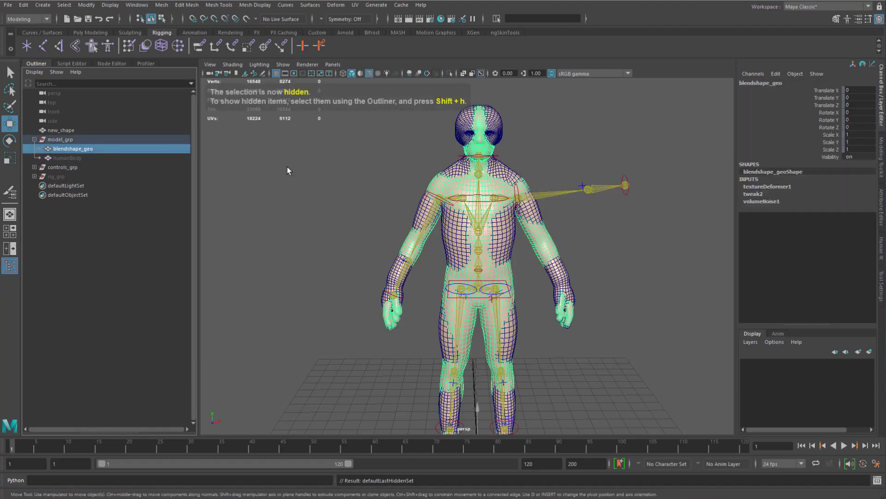
{"action": "left_click", "coordinate": [451, 74]}
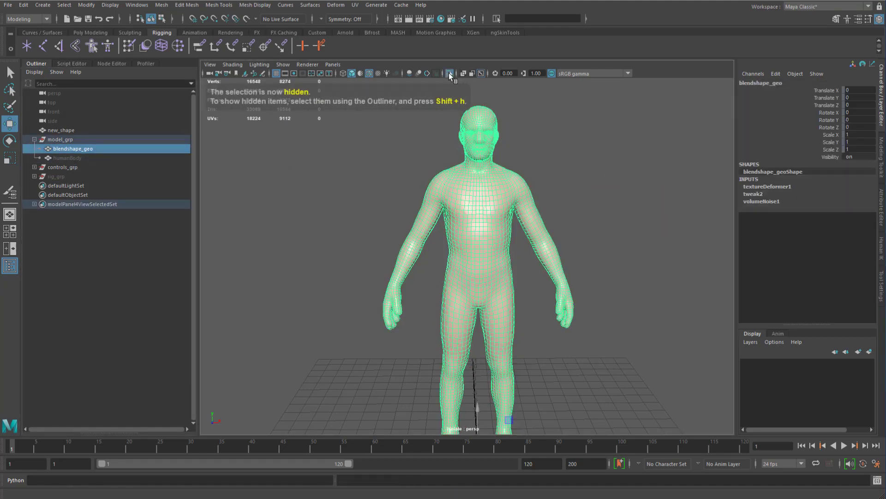
- Replace the node graph with the shape nodes of blendshape_geo and new_shape, leaving out their transforms, and tidy the layout
{"action": "left_click", "coordinate": [68, 129], "text": "ctrl"}
{"action": "left_click", "coordinate": [112, 64]}
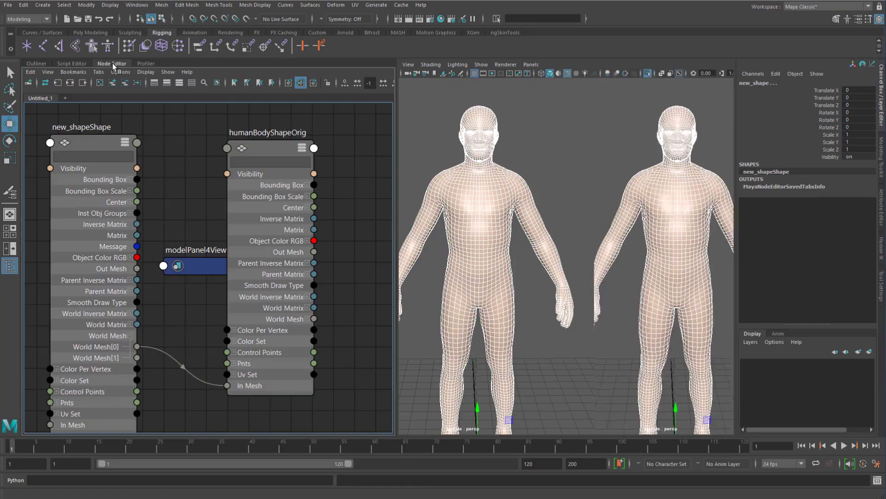
{"action": "left_click", "coordinate": [99, 83]}
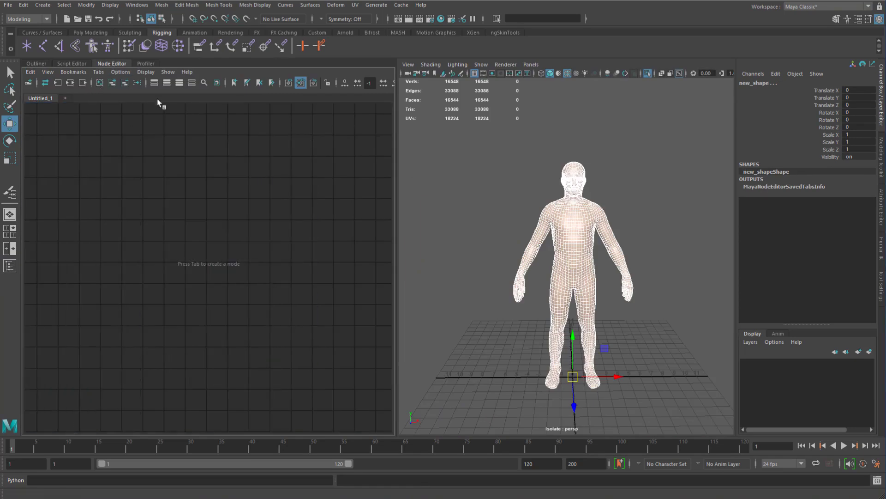
{"action": "left_click", "coordinate": [112, 82]}
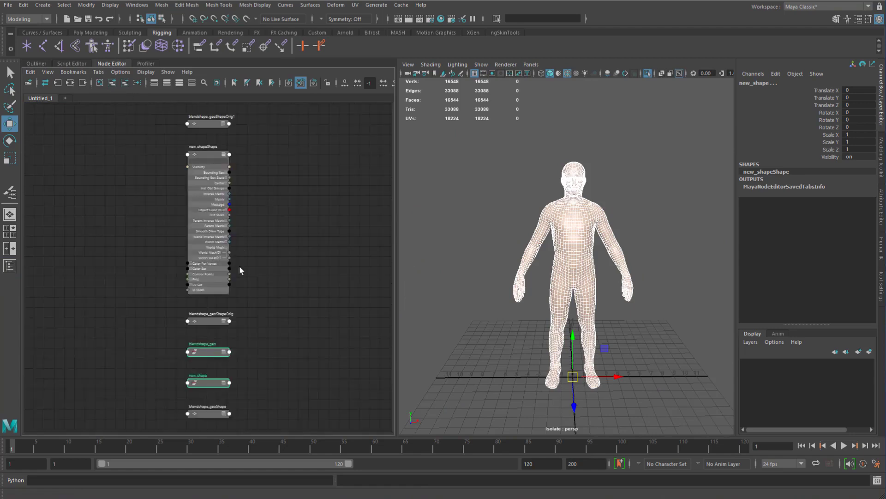
{"action": "left_click", "coordinate": [123, 84]}
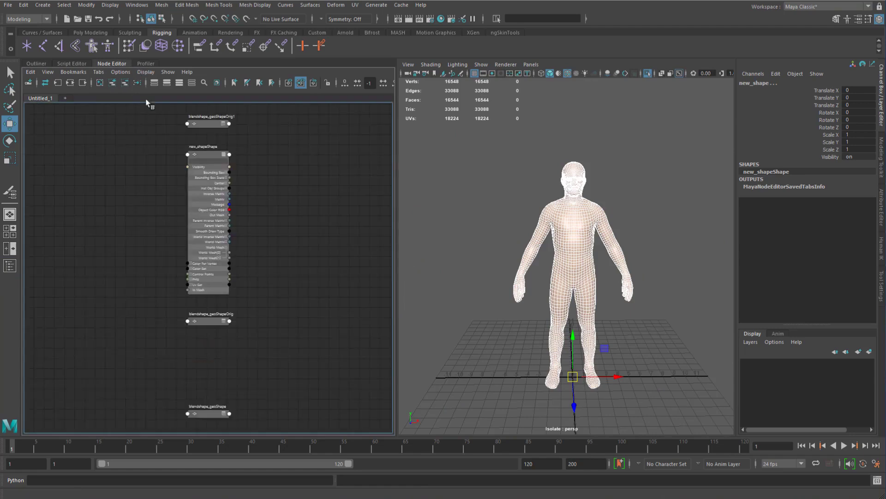
{"action": "left_click", "coordinate": [137, 86]}
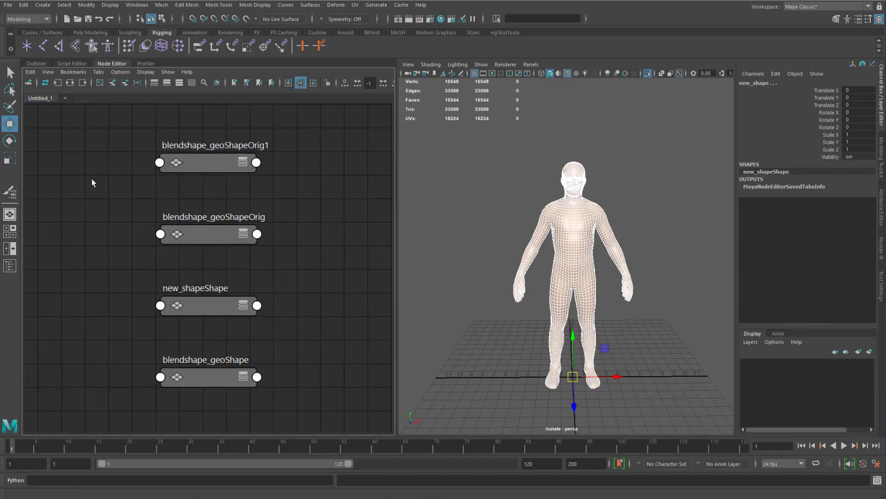
- Separate new_shapeShape from the other nodes in the graph and remove blendshape_geoShape from the graph
{"action": "left_click", "coordinate": [214, 310]}
{"action": "left_click_drag", "start_coordinate": [210, 274], "coordinate": [120, 241]}
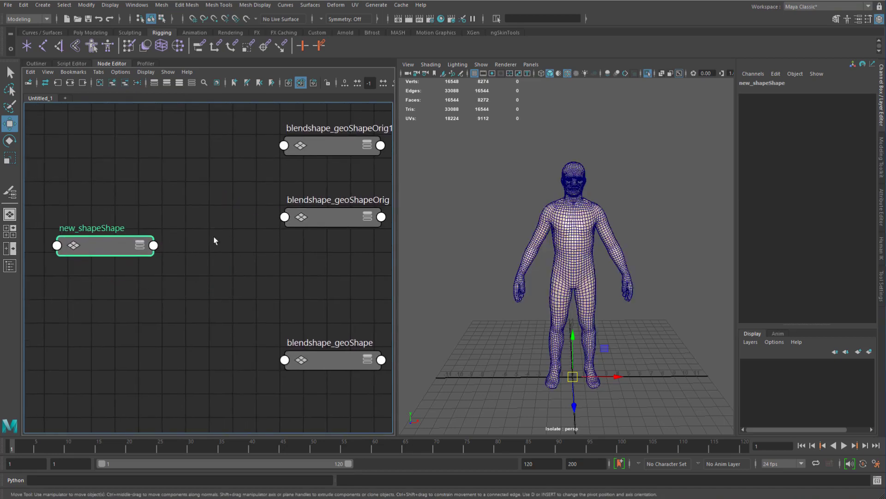
{"action": "middle_click_drag", "start_coordinate": [295, 238], "coordinate": [218, 246], "text": "alt"}
{"action": "middle_click_drag", "start_coordinate": [255, 292], "coordinate": [311, 297], "text": "alt"}
{"action": "scroll", "coordinate": [313, 301], "scroll_direction": "down", "scroll_amount": 2}
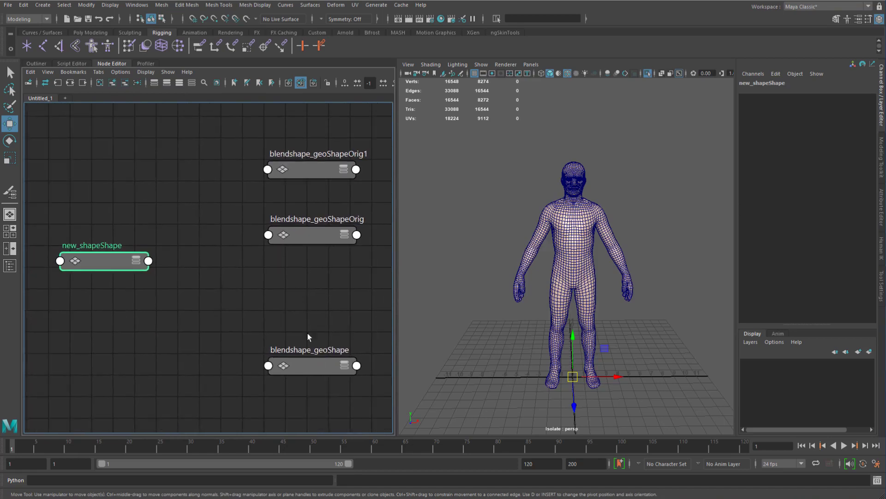
{"action": "left_click", "coordinate": [309, 369]}
{"action": "left_click_drag", "start_coordinate": [310, 369], "coordinate": [293, 310]}
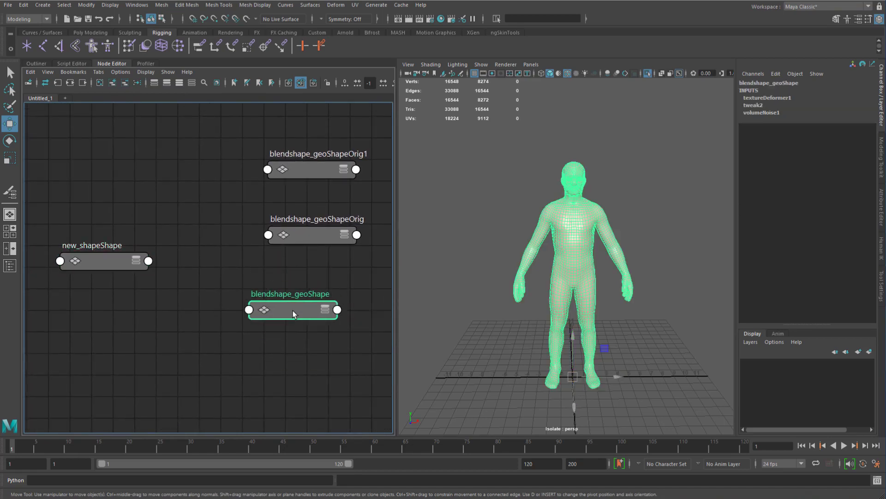
{"action": "left_click", "coordinate": [125, 83]}
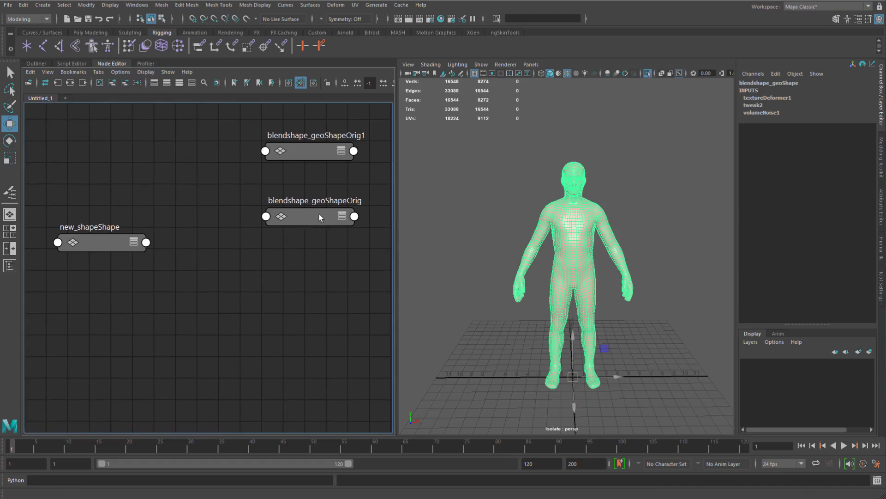
- Arrange blendshape_geoShapeOrig and blendshape_geoShapeOrig1 one above the other, across from new_shapeShape
{"action": "left_click_drag", "start_coordinate": [319, 214], "coordinate": [322, 257]}
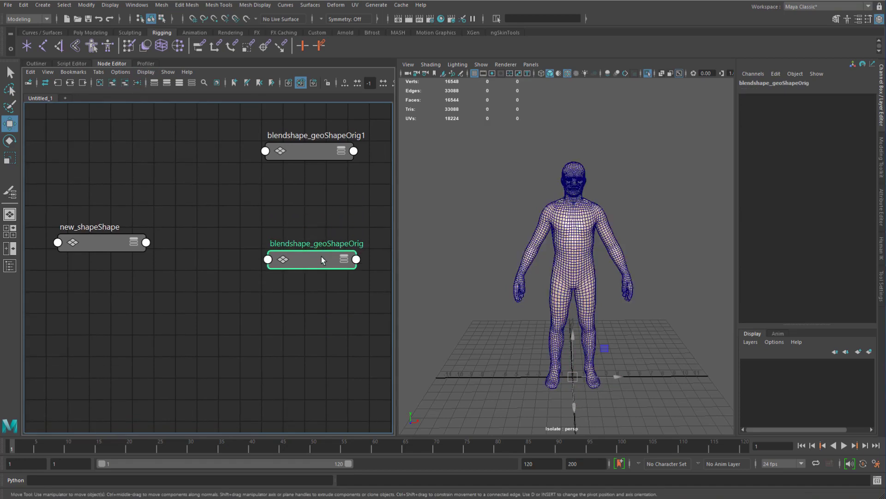
{"action": "left_click_drag", "start_coordinate": [317, 151], "coordinate": [318, 190]}
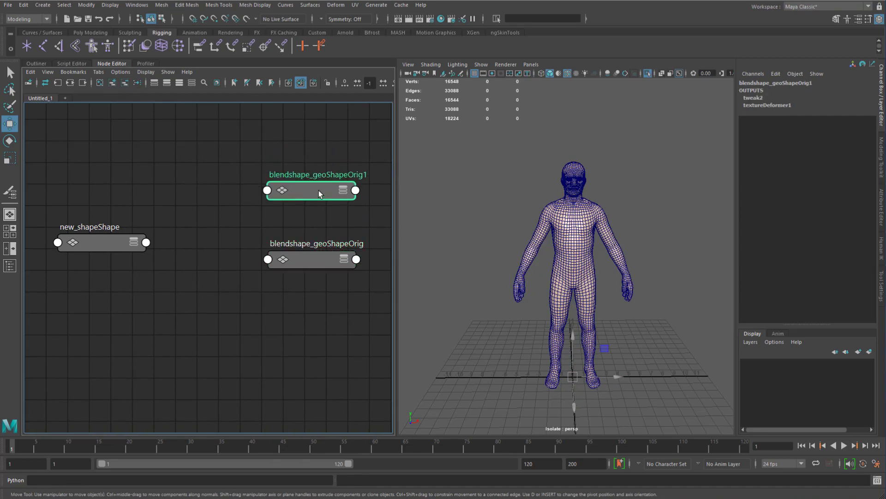
{"action": "left_click", "coordinate": [322, 264]}
{"action": "left_click", "coordinate": [314, 225]}
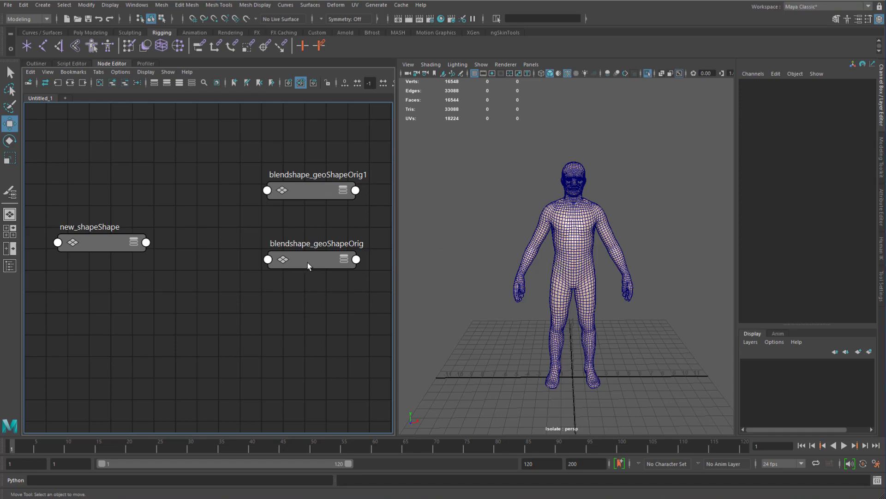
- Compare the output connections of the two blendshape_geo Orig nodes and delete the unused blendshape_geoShapeOrig
{"action": "left_click_drag", "start_coordinate": [308, 262], "coordinate": [303, 266]}
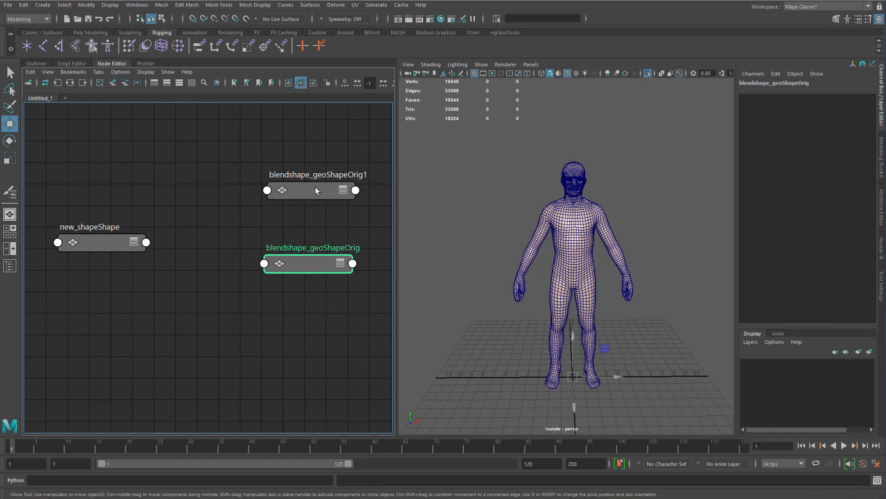
{"action": "left_click_drag", "start_coordinate": [315, 186], "coordinate": [331, 176]}
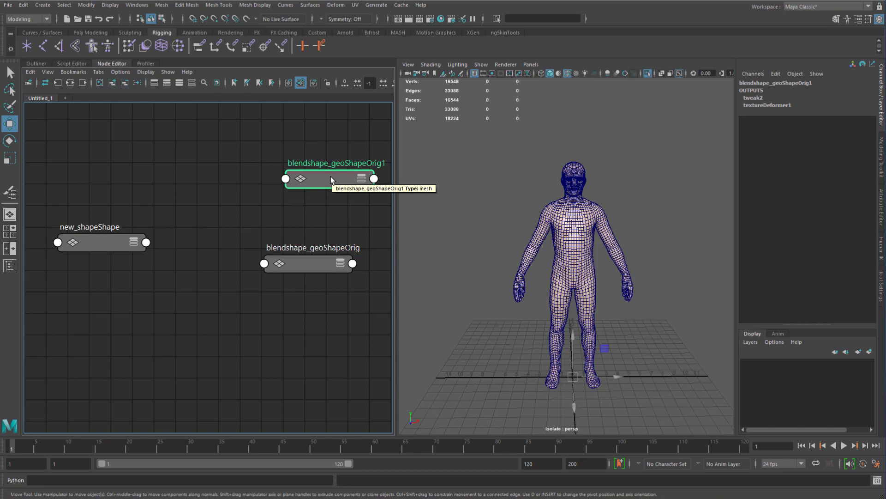
{"action": "left_click_drag", "start_coordinate": [330, 178], "coordinate": [308, 185]}
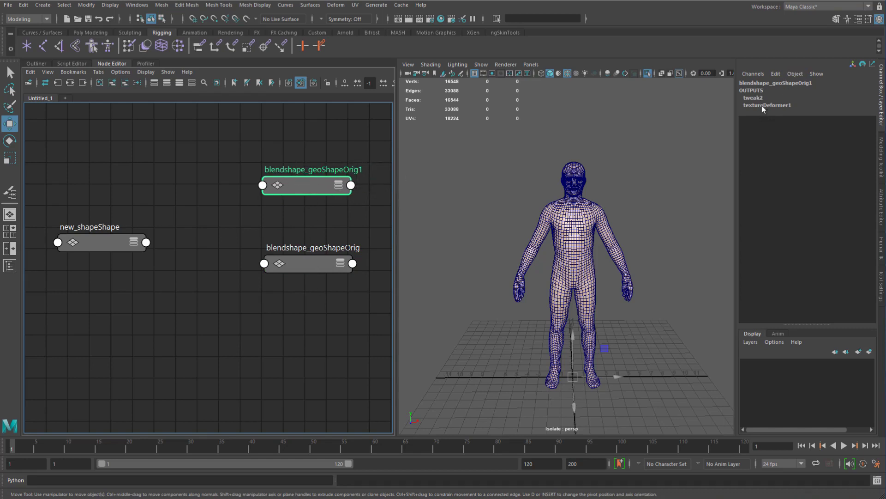
{"action": "left_click_drag", "start_coordinate": [310, 259], "coordinate": [300, 271]}
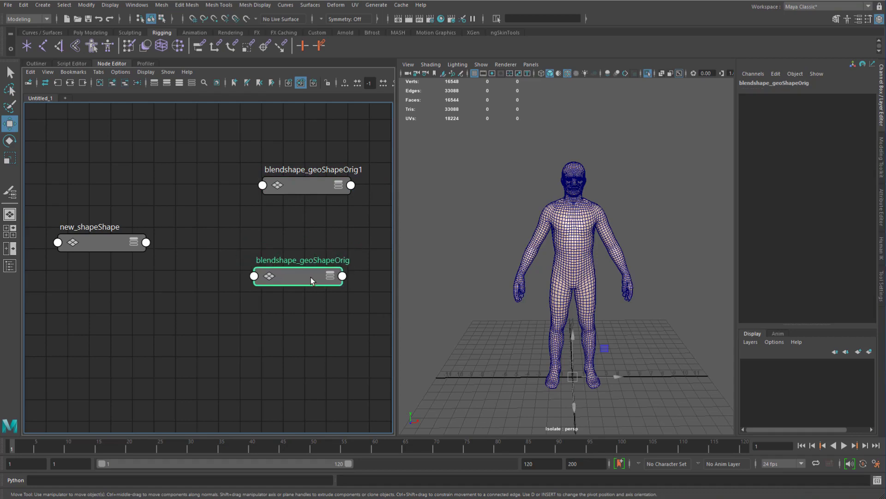
{"action": "key", "text": "Delete"}
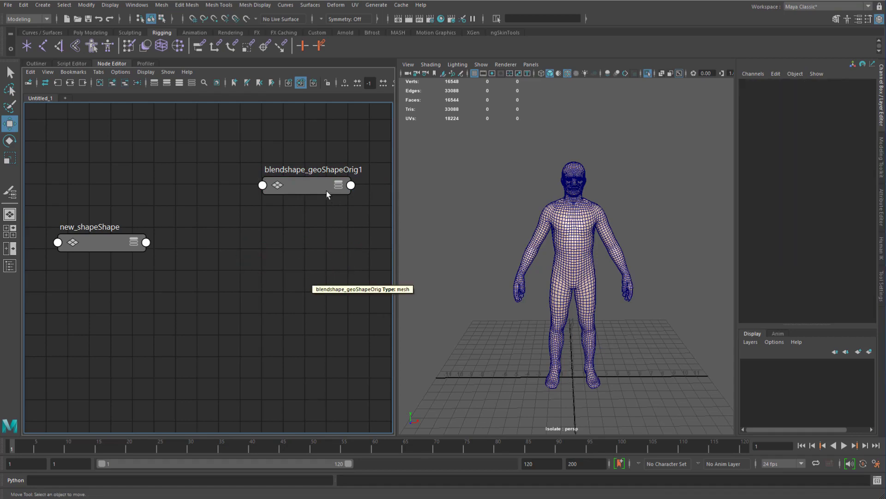
- Place blendshape_geoShapeOrig1 level with new_shapeShape and expand both nodes to show all their attributes
{"action": "left_click_drag", "start_coordinate": [309, 184], "coordinate": [290, 237]}
{"action": "key", "text": "2"}
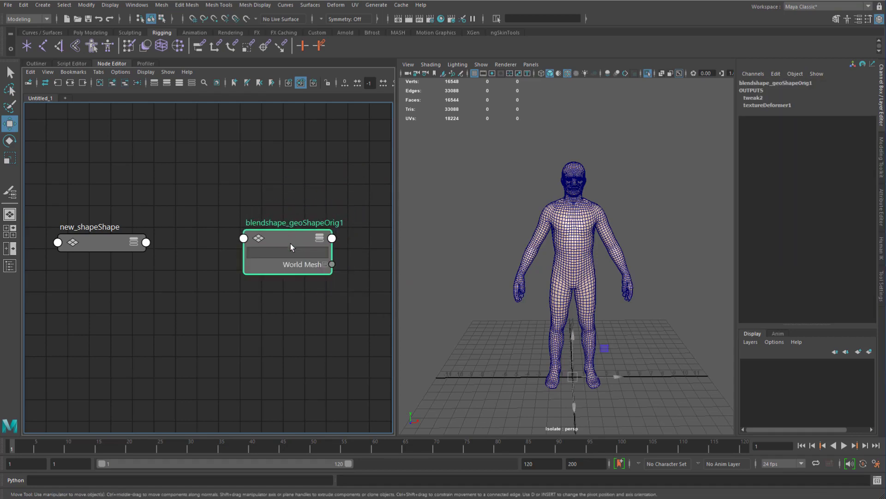
{"action": "key", "text": "3"}
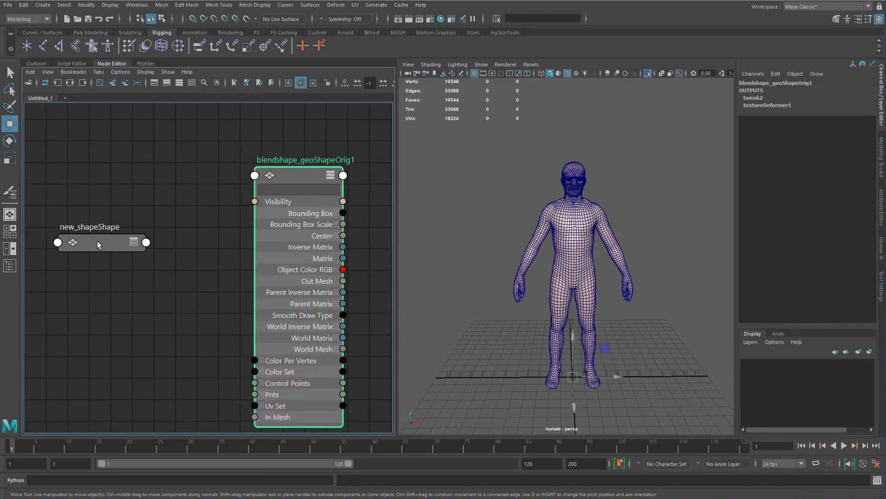
{"action": "double_click", "coordinate": [97, 241]}
{"action": "key", "text": "3"}
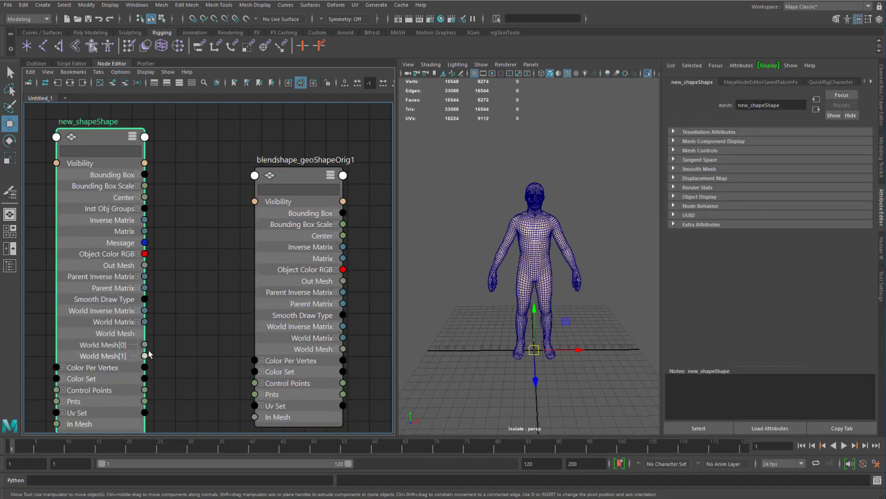
- Connect World Mesh[0] of new_shapeShape to In Mesh of blendshape_geoShapeOrig1 and clear the selection
{"action": "left_click_drag", "start_coordinate": [144, 345], "coordinate": [255, 417]}
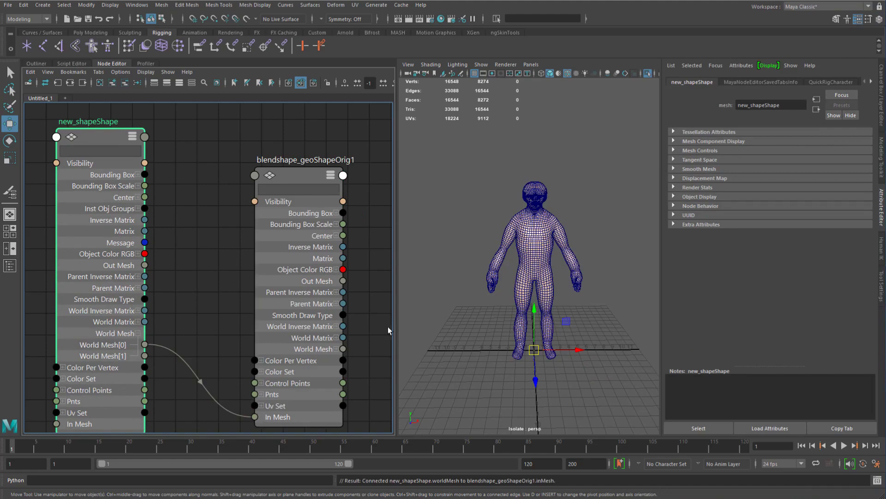
{"action": "left_click", "coordinate": [586, 222]}
- Hide blendshape_geo, select humanBody and turn off the viewport isolation so the whole rig is displayed
{"action": "left_click", "coordinate": [37, 63]}
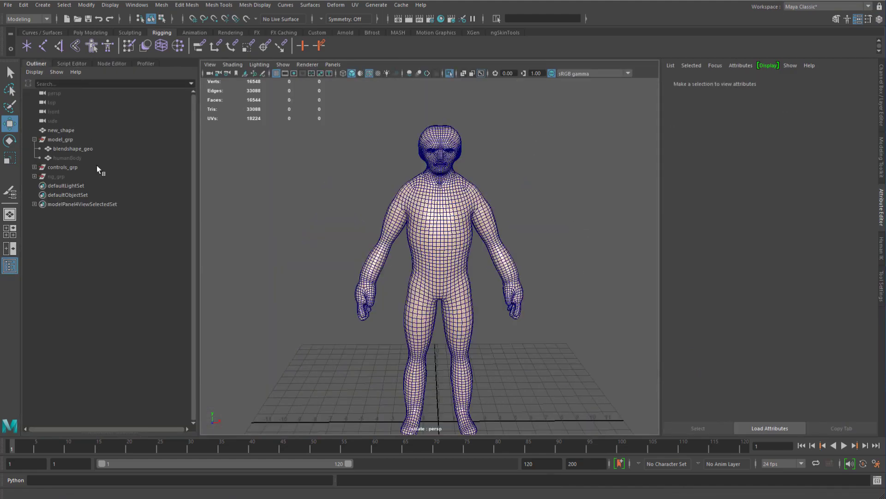
{"action": "left_click", "coordinate": [74, 149]}
{"action": "key", "text": "ctrl+h"}
{"action": "left_click", "coordinate": [75, 157]}
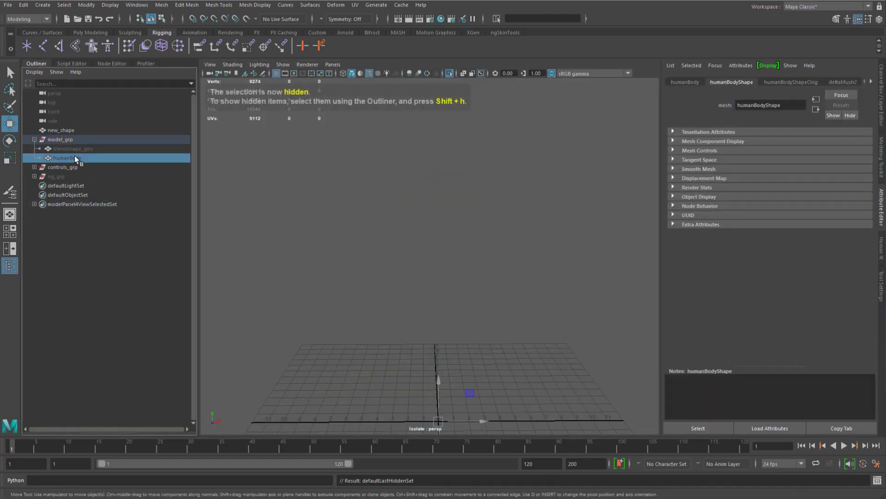
{"action": "left_click", "coordinate": [450, 73]}
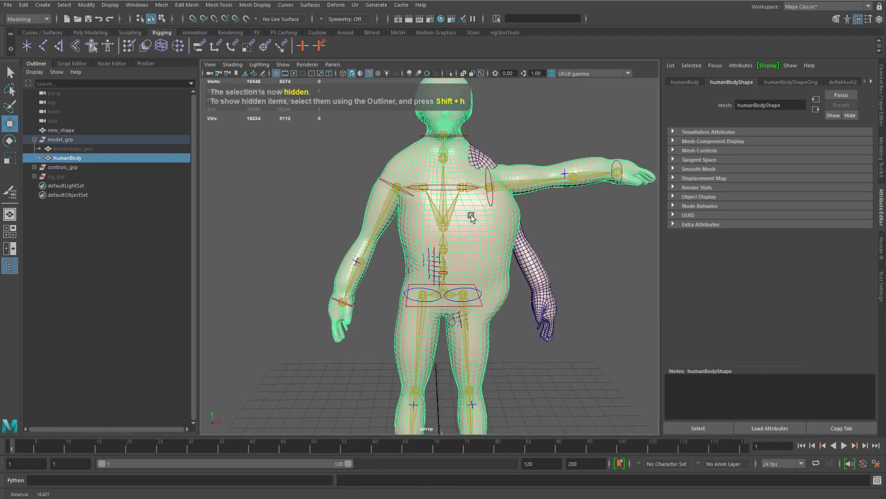
- Select new_shape together with humanBody and compare their overlapping meshes around the arm in wireframe display
{"action": "left_click", "coordinate": [69, 130], "text": "ctrl"}
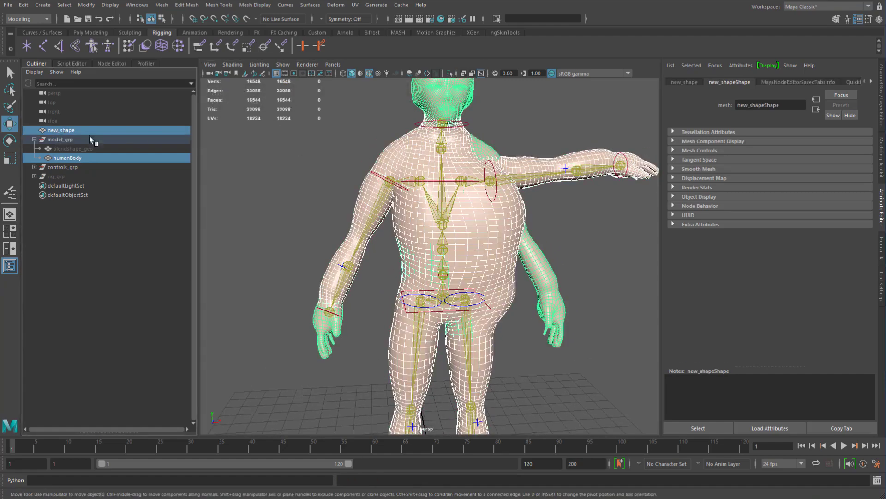
{"action": "scroll", "coordinate": [391, 181], "scroll_direction": "up", "scroll_amount": 5}
{"action": "left_click_drag", "start_coordinate": [410, 194], "coordinate": [457, 218], "text": "alt"}
{"action": "key", "text": "4"}
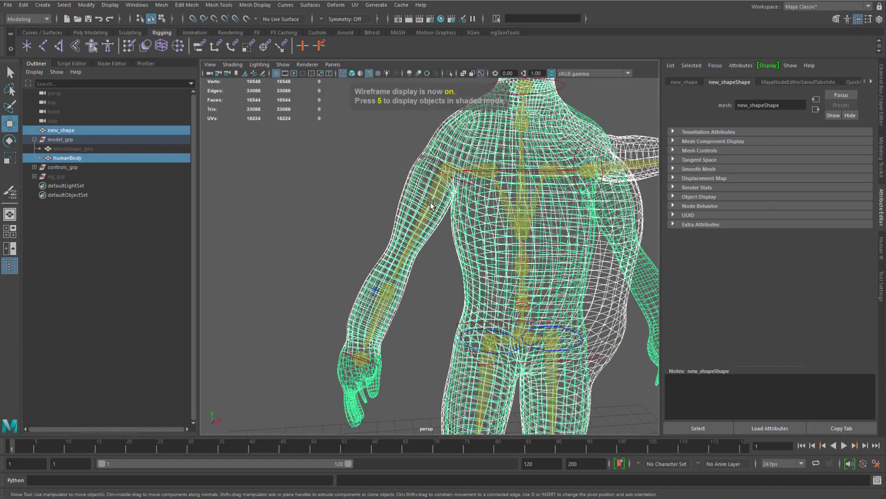
{"action": "scroll", "coordinate": [457, 218], "scroll_direction": "up", "scroll_amount": 3}
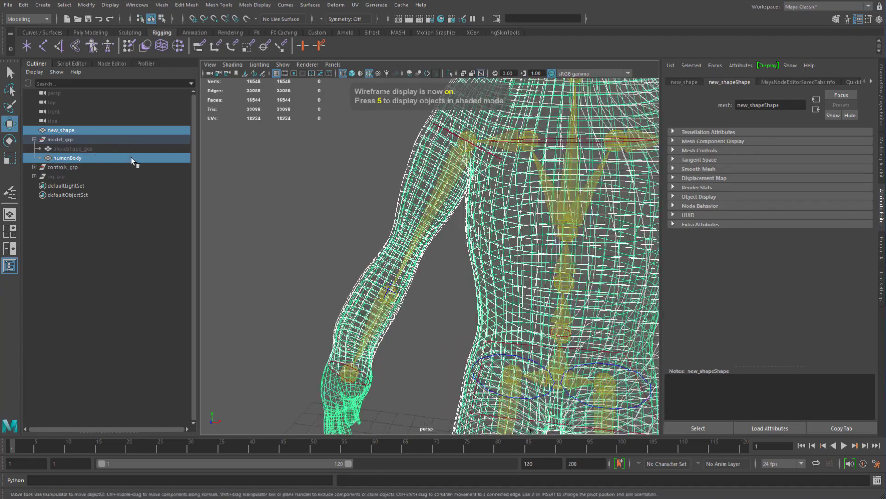
{"action": "scroll", "coordinate": [405, 237], "scroll_direction": "down", "scroll_amount": 6}
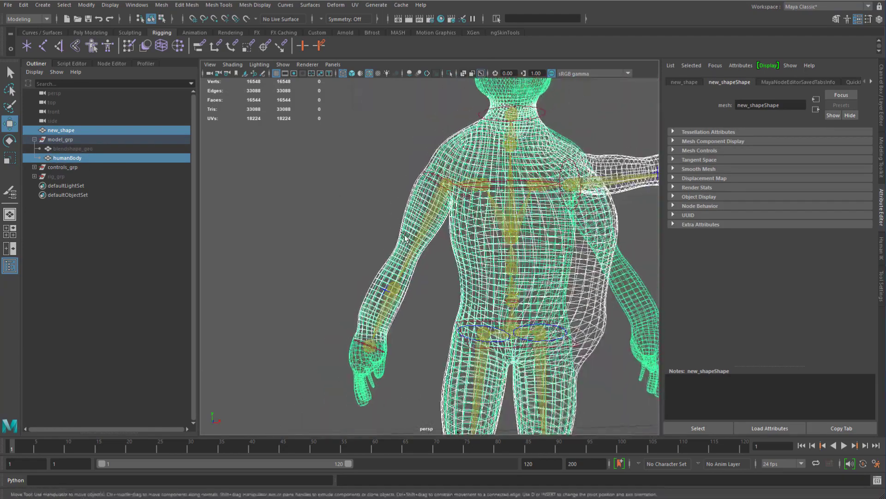
{"action": "scroll", "coordinate": [404, 237], "scroll_direction": "up", "scroll_amount": 1}
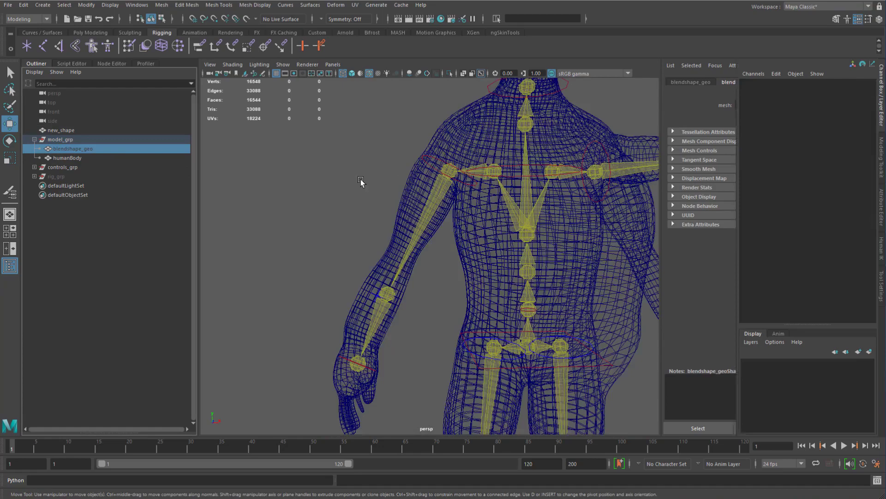
- Scrub the Envelope of textureDeformer1 on blendshape_geo to test its effect on the body, return it to 1, and switch to shaded display
{"action": "key", "text": "ctrl+a"}
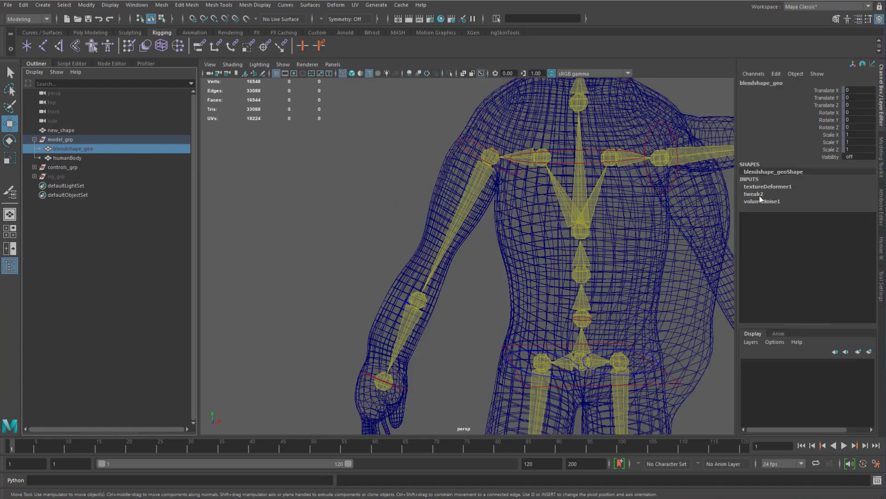
{"action": "left_click", "coordinate": [767, 186]}
{"action": "left_click", "coordinate": [829, 194]}
{"action": "middle_click_drag", "start_coordinate": [443, 226], "coordinate": [577, 237]}
{"action": "right_click_drag", "start_coordinate": [576, 237], "coordinate": [501, 235], "text": "alt"}
{"action": "middle_click_drag", "start_coordinate": [501, 236], "coordinate": [432, 236], "text": "alt"}
{"action": "middle_click_drag", "start_coordinate": [431, 236], "coordinate": [261, 233]}
{"action": "middle_click_drag", "start_coordinate": [328, 232], "coordinate": [520, 225]}
{"action": "right_click_drag", "start_coordinate": [579, 225], "coordinate": [459, 221], "text": "alt"}
{"action": "key", "text": "5"}
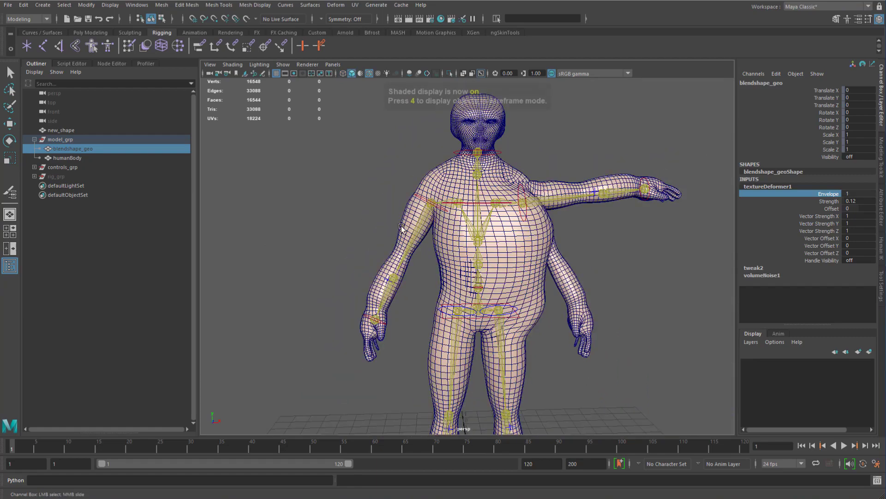
{"action": "right_click_drag", "start_coordinate": [403, 228], "coordinate": [358, 238], "text": "alt"}
{"action": "mouse_move", "coordinate": [359, 247]}
{"action": "left_mouse_down", "text": "alt"}
{"action": "mouse_move", "coordinate": [376, 256]}
{"action": "mouse_move", "coordinate": [360, 221]}
{"action": "left_mouse_up", "text": "alt"}
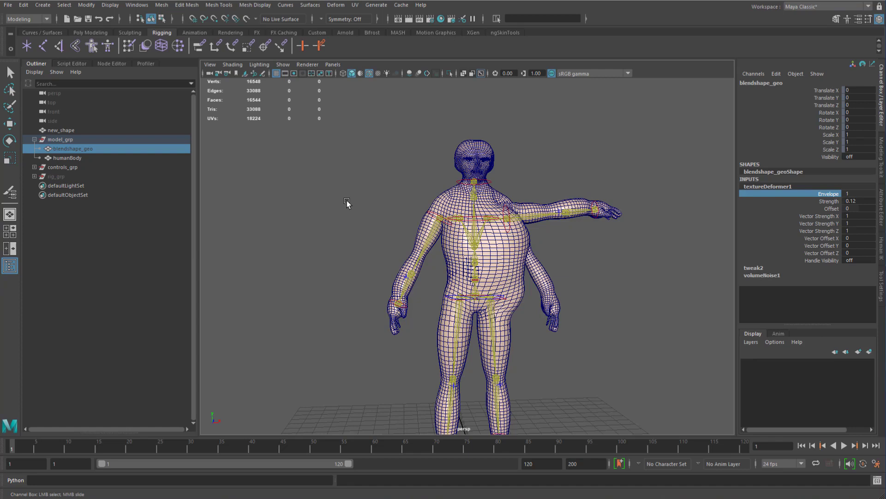
{"action": "left_click", "coordinate": [231, 137]}
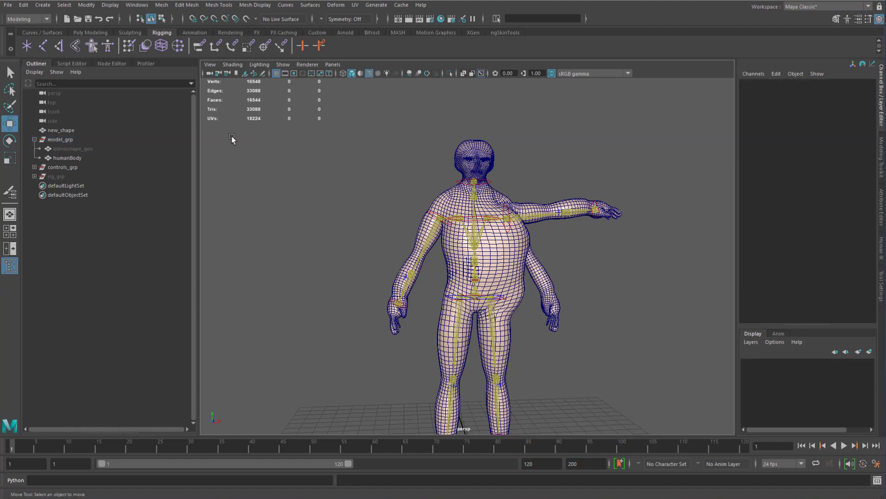
{"action": "left_click", "coordinate": [80, 159]}
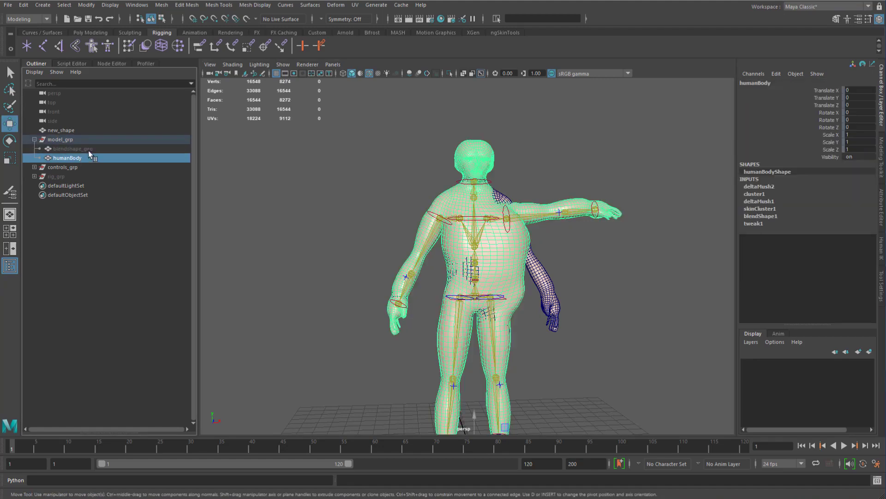
{"action": "left_click", "coordinate": [88, 151]}
{"action": "left_click", "coordinate": [80, 160]}
{"action": "left_click", "coordinate": [87, 150]}
{"action": "left_click", "coordinate": [87, 159]}
{"action": "left_click", "coordinate": [88, 150]}
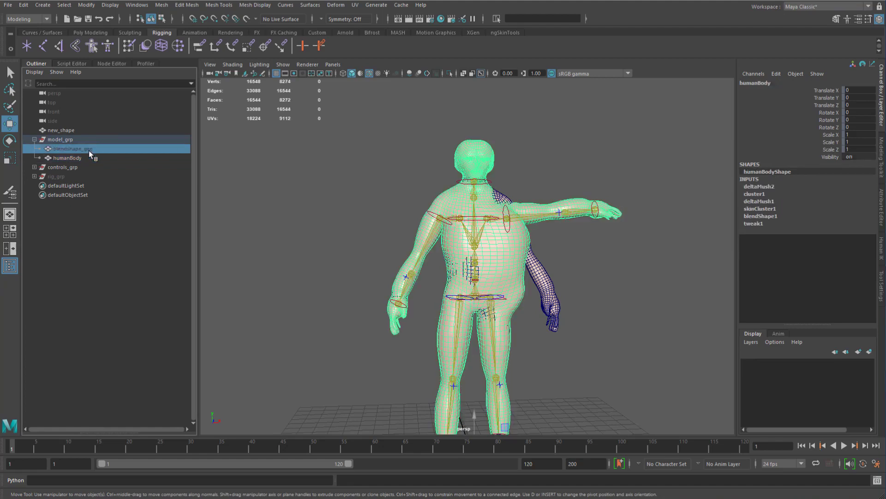
{"action": "left_click", "coordinate": [91, 156]}
{"action": "left_click", "coordinate": [91, 152]}
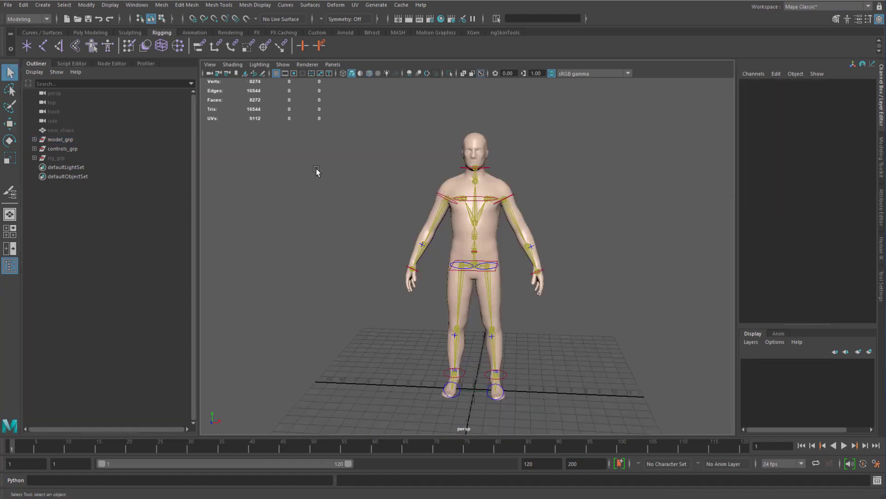
- Expand model_grp, unhide blendshape_geo alongside humanBody, and clear the selection
{"action": "right_click_drag", "start_coordinate": [317, 168], "coordinate": [386, 192], "text": "alt"}
{"action": "middle_click_drag", "start_coordinate": [366, 169], "coordinate": [358, 190], "text": "alt"}
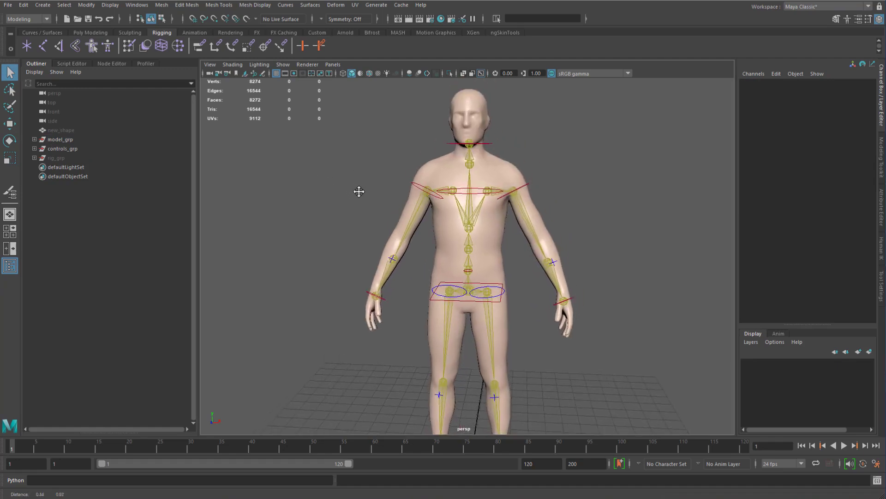
{"action": "left_click_drag", "start_coordinate": [275, 177], "coordinate": [291, 176], "text": "alt"}
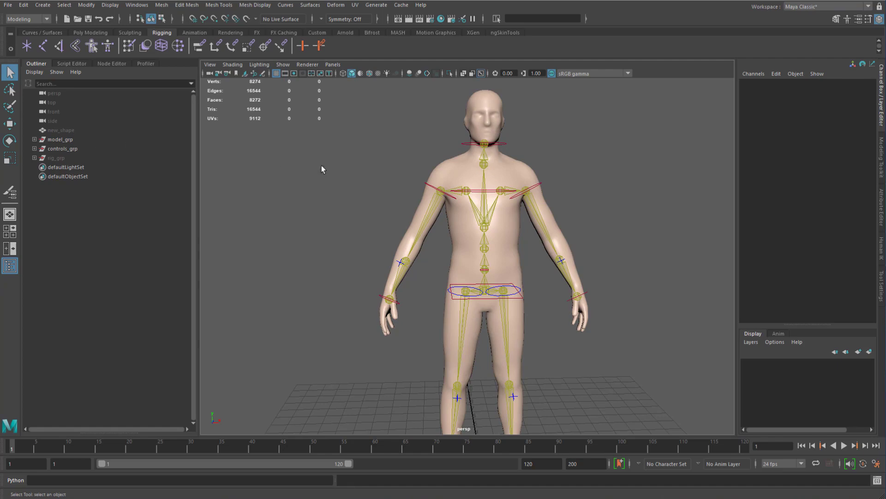
{"action": "scroll", "coordinate": [381, 184], "scroll_direction": "down", "scroll_amount": 2}
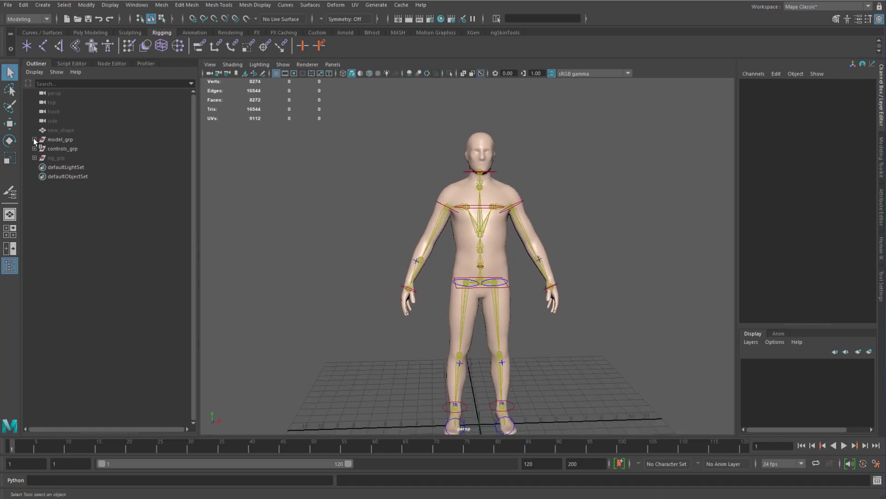
{"action": "left_click", "coordinate": [35, 139]}
{"action": "left_click_drag", "start_coordinate": [69, 149], "coordinate": [80, 162]}
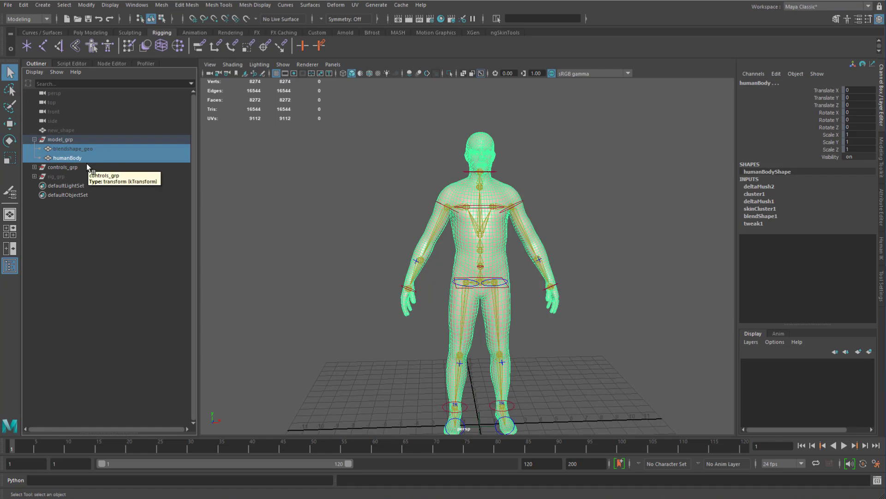
{"action": "key", "text": "shift+h"}
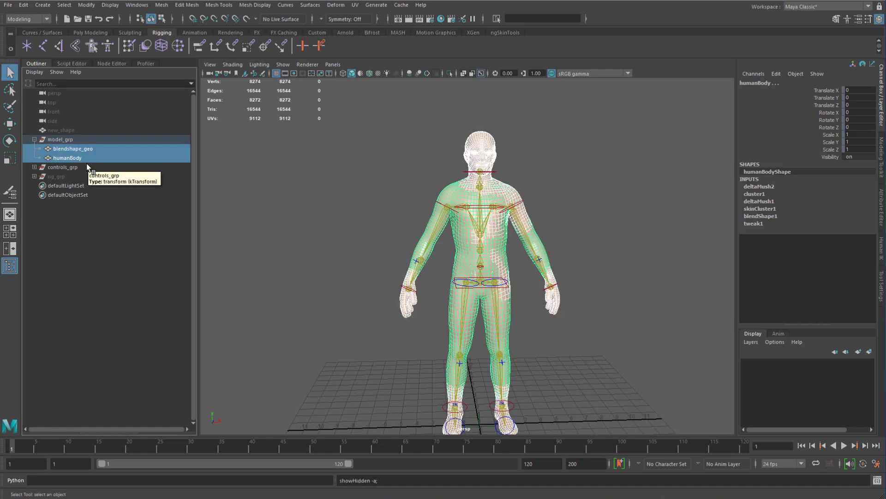
{"action": "left_click", "coordinate": [206, 162]}
- Duplicate humanBody and rename the copy humanBody_input
{"action": "left_click", "coordinate": [90, 160]}
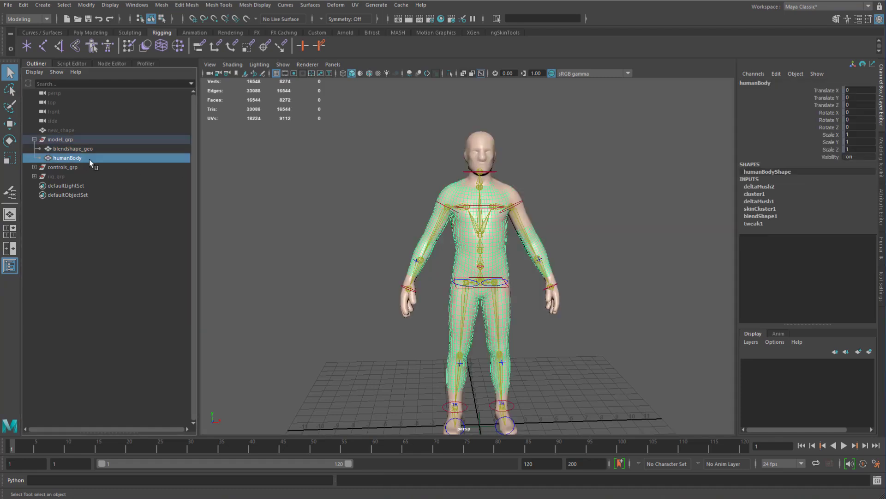
{"action": "key", "text": "ctrl+d"}
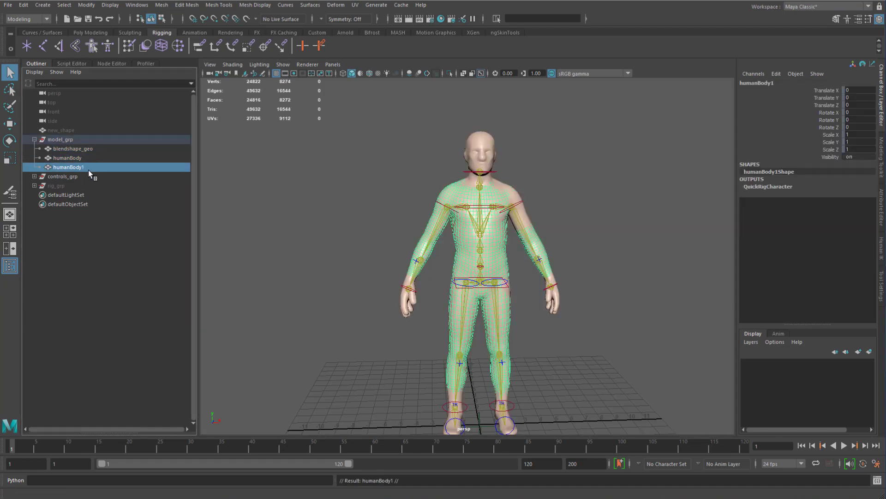
{"action": "double_click", "coordinate": [89, 169]}
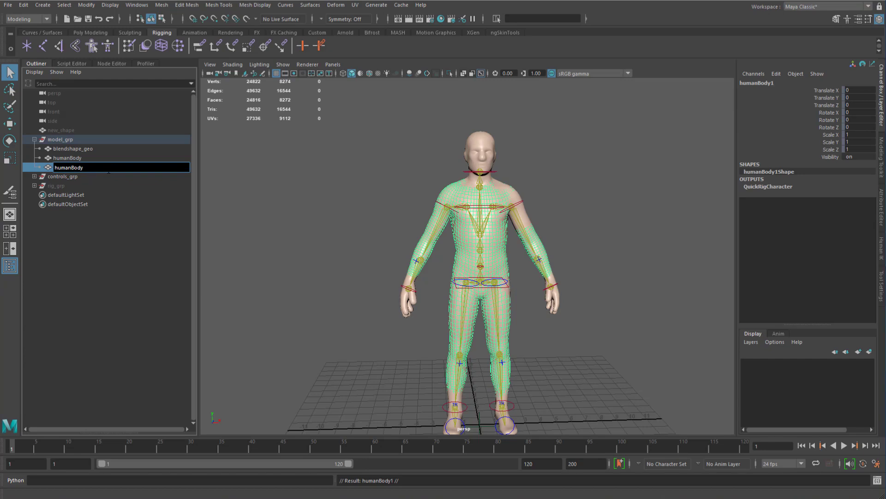
{"action": "type", "text": "_input"}
{"action": "key", "text": "Return"}
- Graph humanBody_input in the Node Editor and delete its leftover humanBody_inputShapeOrig node, keeping humanBody_inputShape
{"action": "left_click", "coordinate": [76, 63]}
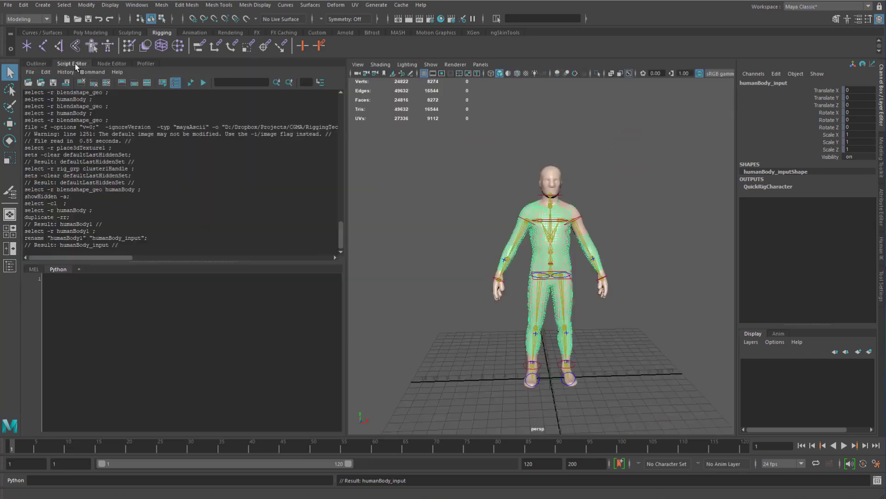
{"action": "left_click", "coordinate": [107, 64]}
{"action": "left_click", "coordinate": [98, 81]}
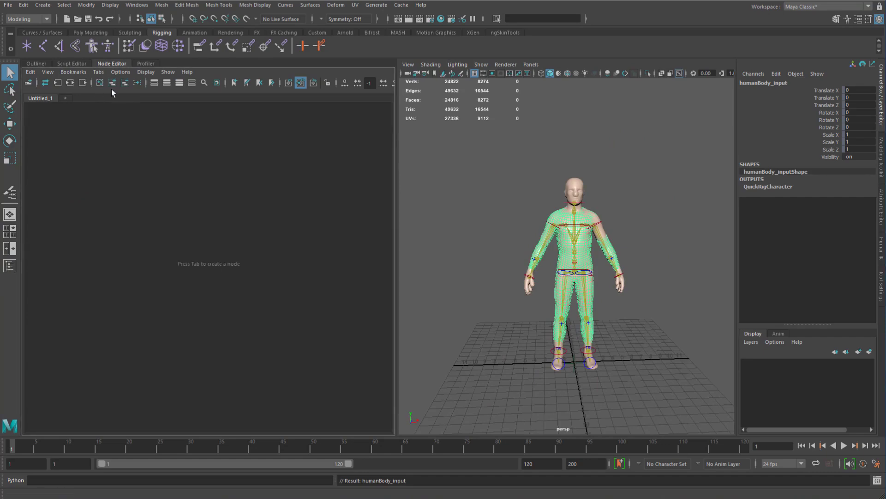
{"action": "left_click", "coordinate": [112, 82]}
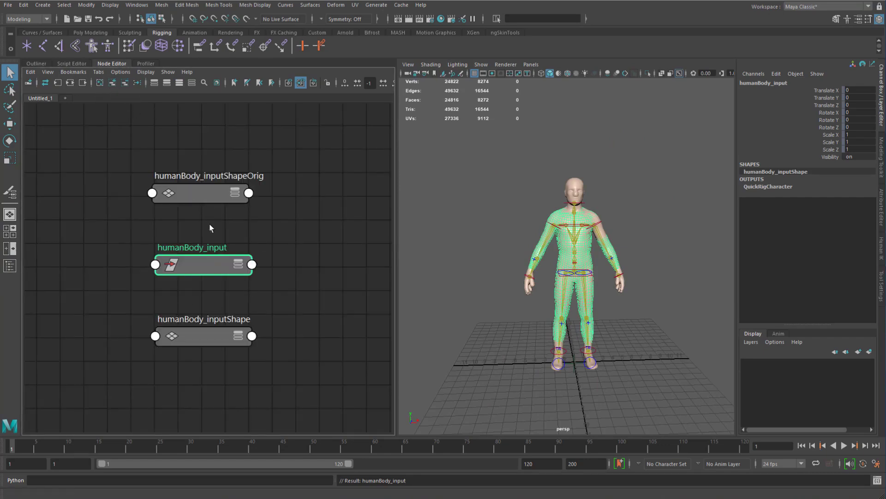
{"action": "left_click_drag", "start_coordinate": [213, 193], "coordinate": [222, 193]}
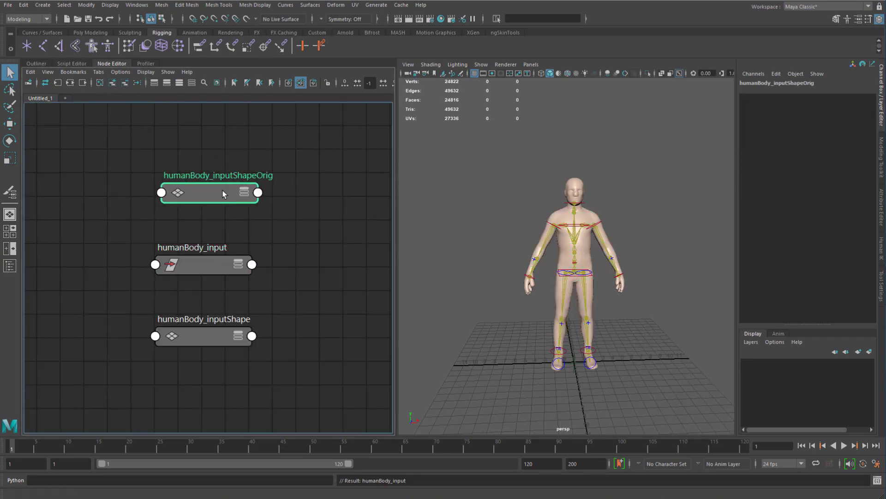
{"action": "key", "text": "Delete"}
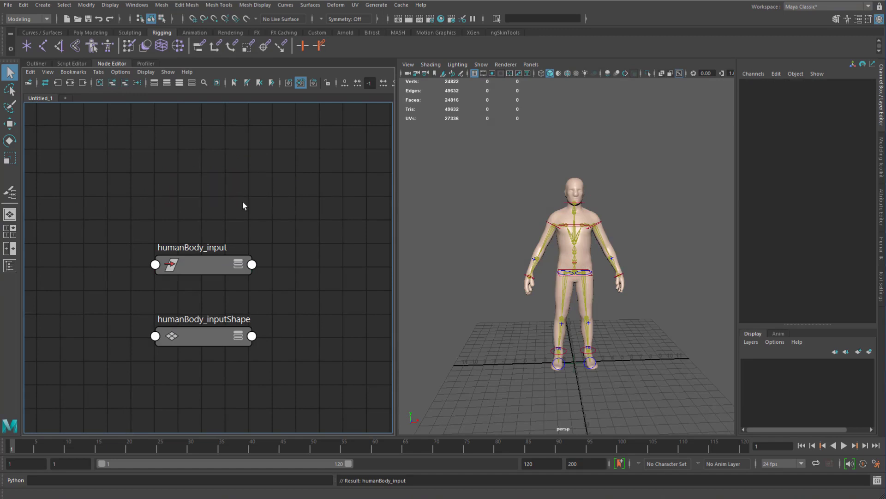
{"action": "middle_click_drag", "start_coordinate": [252, 200], "coordinate": [267, 196], "text": "alt"}
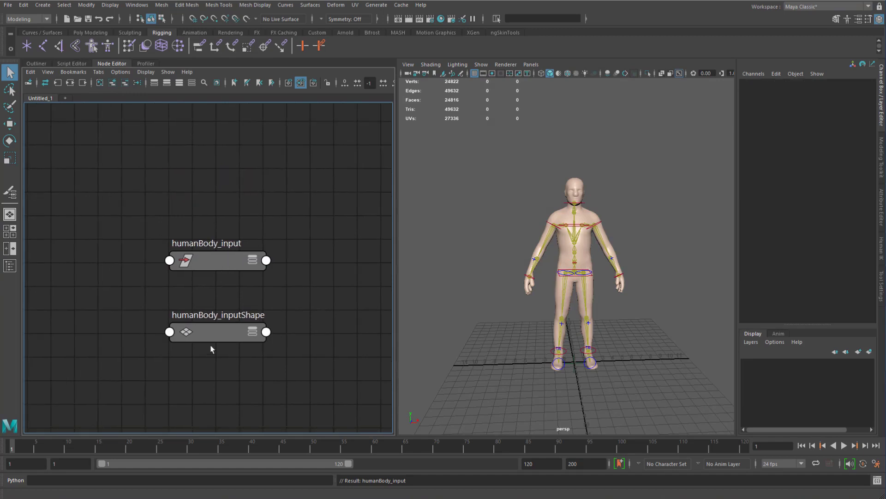
{"action": "mouse_move", "coordinate": [232, 343]}
{"action": "left_mouse_down"}
{"action": "mouse_move", "coordinate": [189, 344]}
{"action": "mouse_move", "coordinate": [232, 344]}
{"action": "left_mouse_up"}
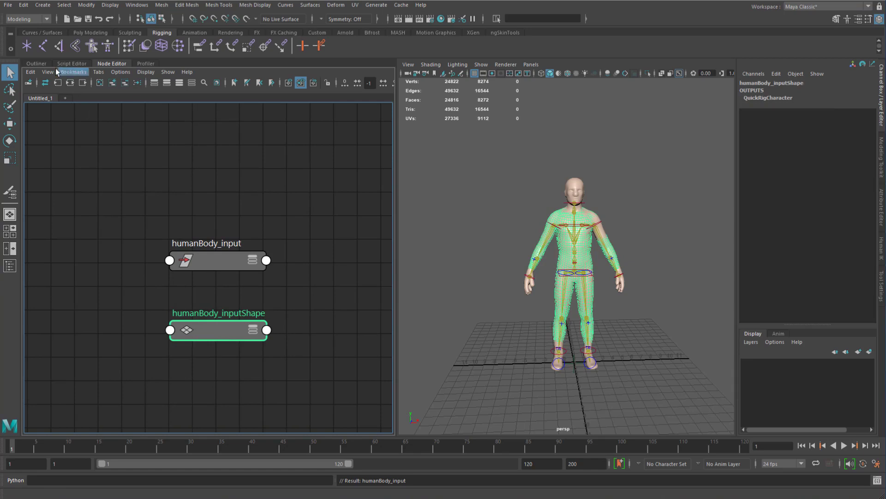
{"action": "left_click", "coordinate": [41, 63]}
{"action": "left_click", "coordinate": [87, 166]}
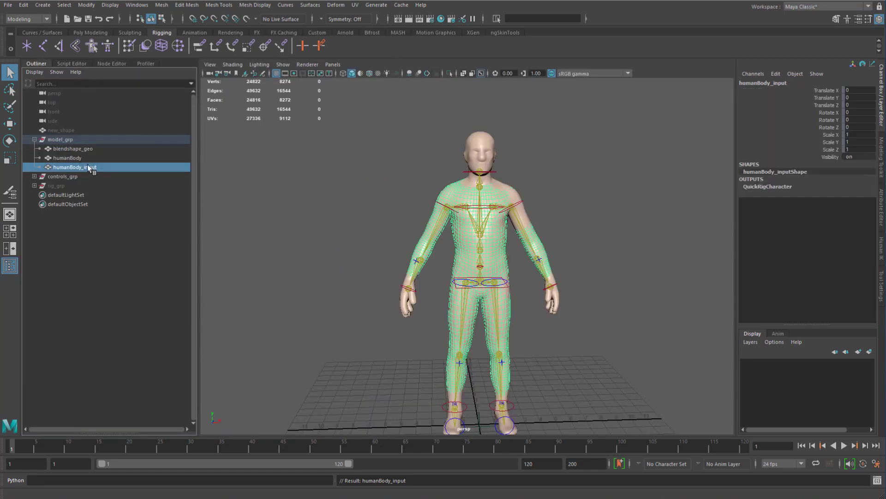
{"action": "left_click", "coordinate": [68, 130]}
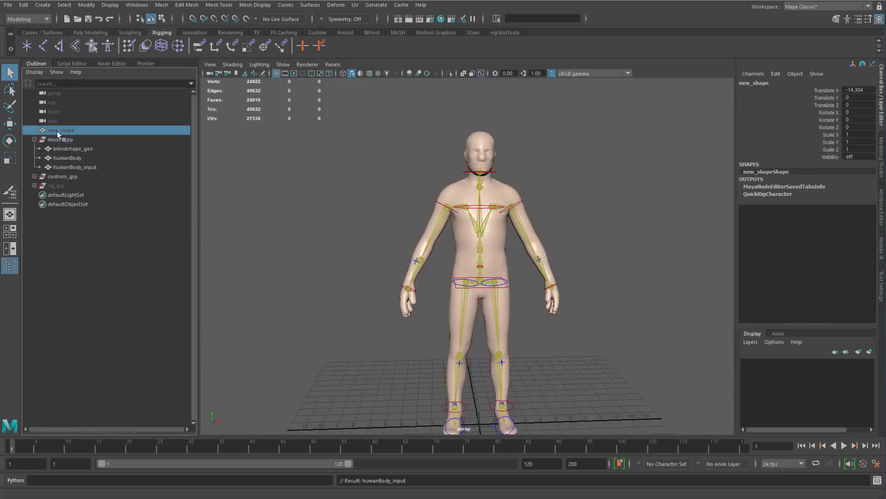
{"action": "left_click", "coordinate": [95, 168]}
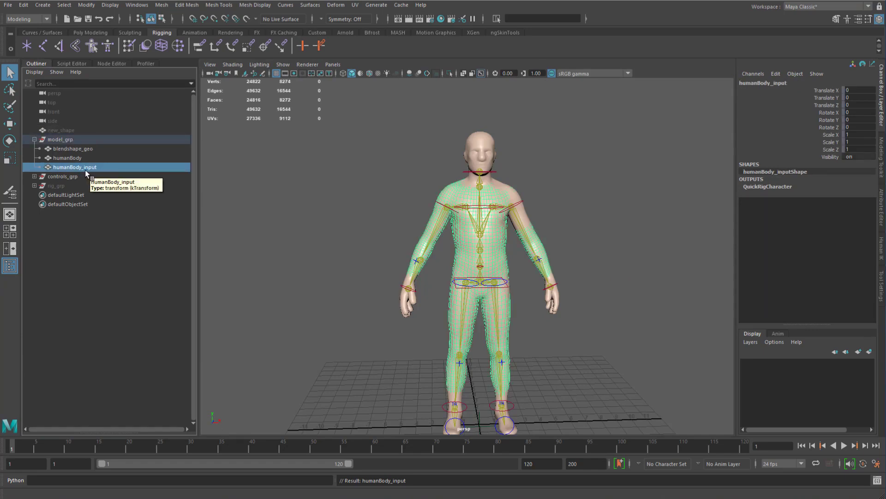
{"action": "left_click", "coordinate": [86, 150], "text": "shift"}
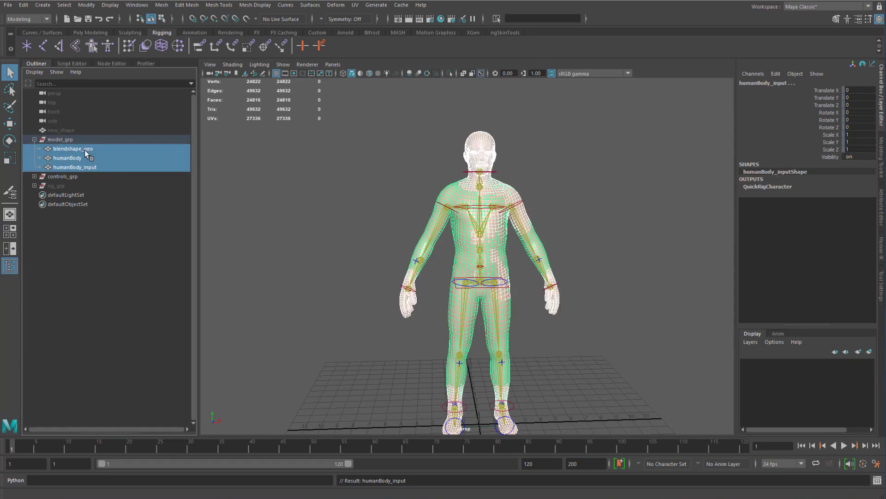
- Graph blendshape_geo in the Node Editor and delete its leftover blendshape_geoShapeOrig node, keeping blendshape_geoShapeOrig1
{"action": "left_click", "coordinate": [85, 149]}
{"action": "left_click", "coordinate": [111, 63]}
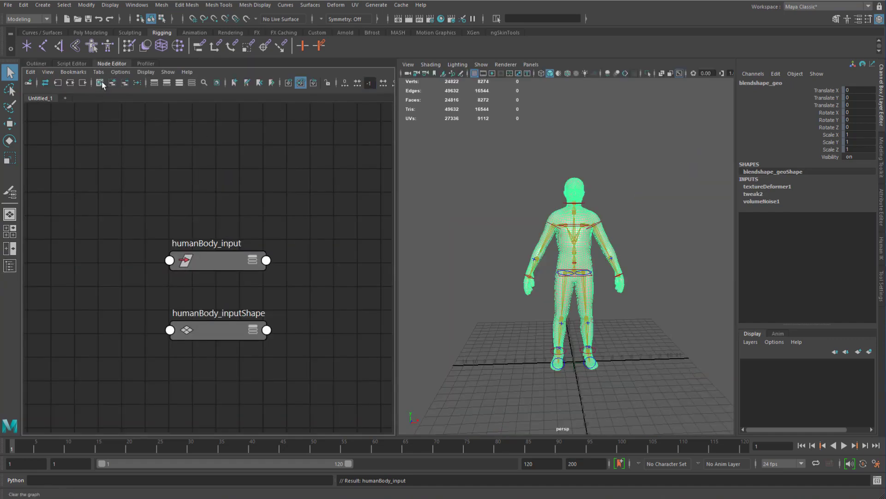
{"action": "left_click", "coordinate": [100, 83]}
{"action": "left_click", "coordinate": [113, 83]}
{"action": "left_click", "coordinate": [214, 163]}
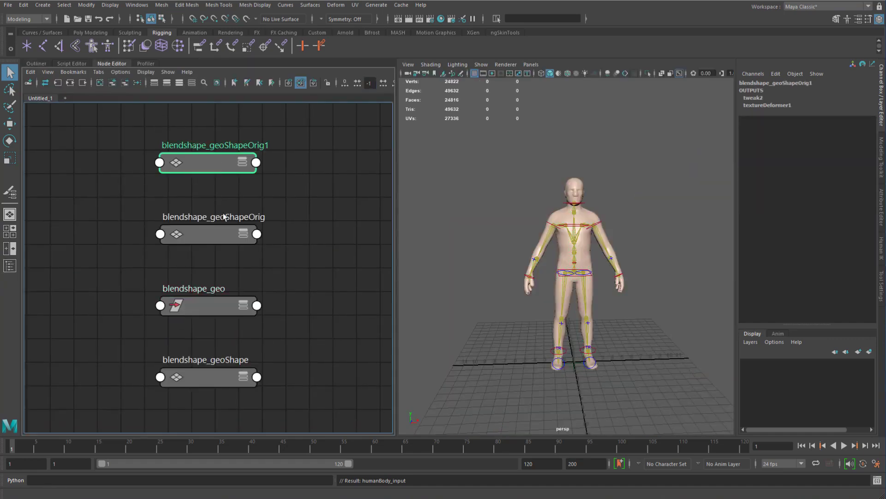
{"action": "left_click", "coordinate": [223, 227]}
{"action": "key", "text": "Delete"}
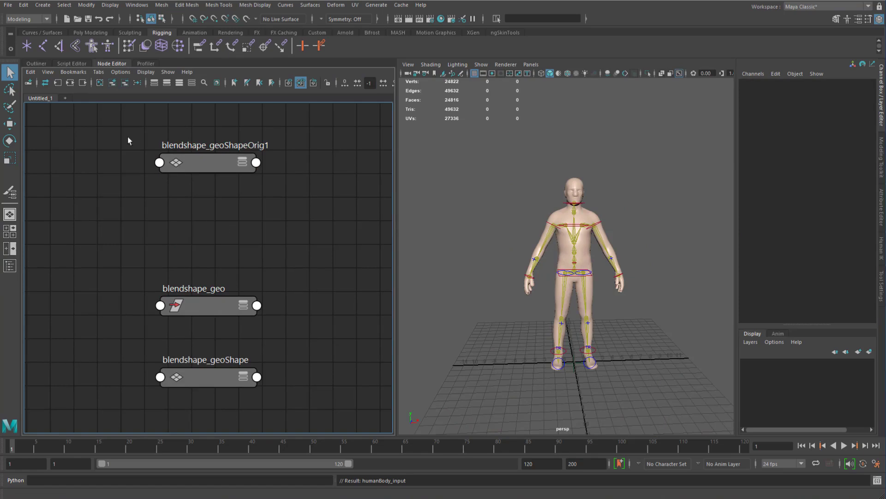
- Graph humanBody in a cleared Node Editor and check its shape nodes for leftover original shapes
{"action": "left_click", "coordinate": [36, 63]}
{"action": "left_click", "coordinate": [78, 158]}
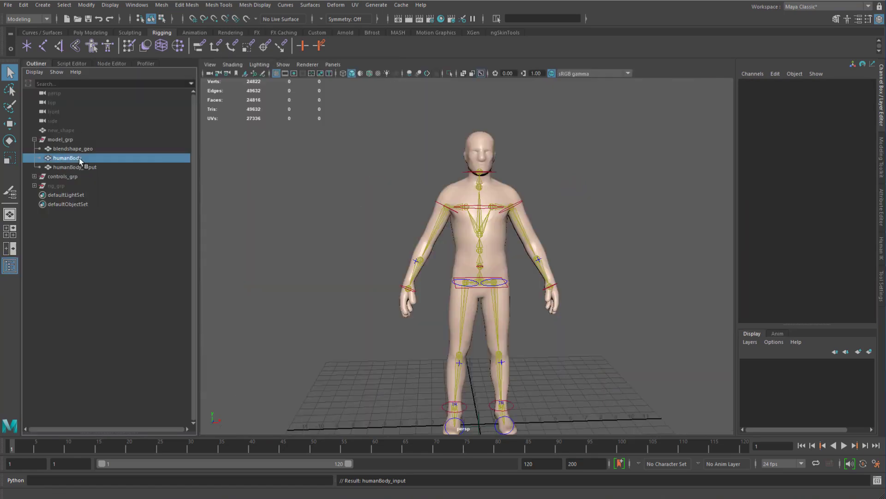
{"action": "left_click", "coordinate": [112, 63]}
{"action": "left_click", "coordinate": [101, 84]}
{"action": "left_click", "coordinate": [111, 84]}
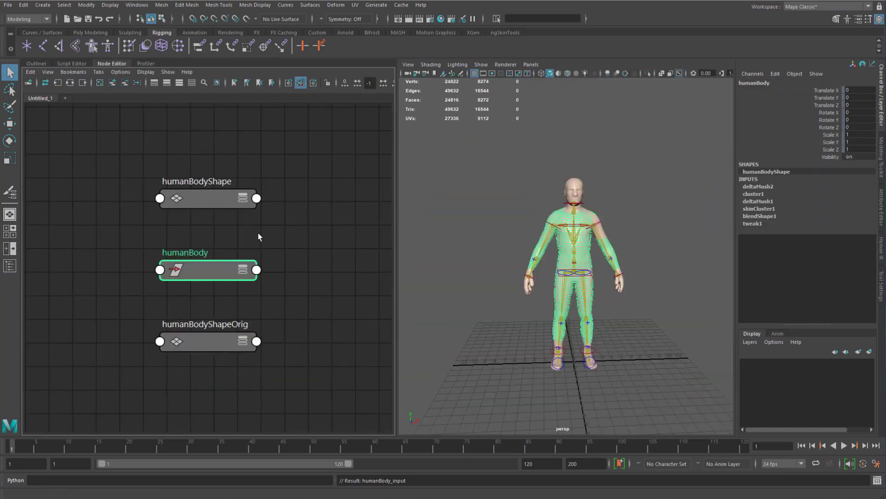
{"action": "left_click", "coordinate": [209, 340]}
{"action": "left_click", "coordinate": [190, 138]}
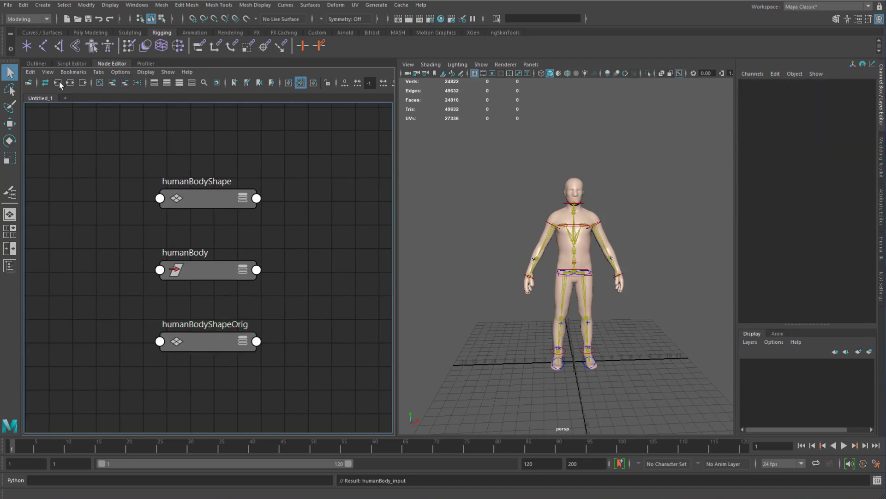
- Graph blendshape_geo, humanBody and humanBody_input together in the Node Editor
{"action": "left_click", "coordinate": [36, 63]}
{"action": "left_click_drag", "start_coordinate": [69, 149], "coordinate": [88, 167]}
{"action": "left_click", "coordinate": [110, 64]}
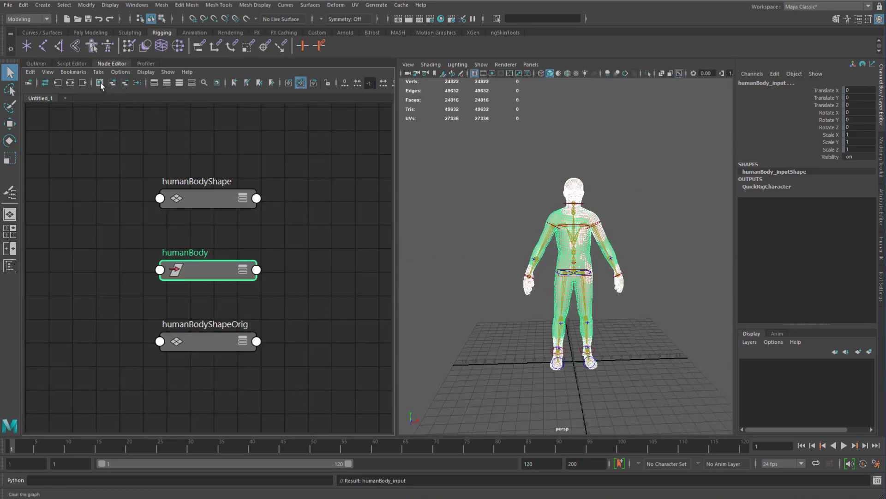
{"action": "left_click", "coordinate": [114, 84]}
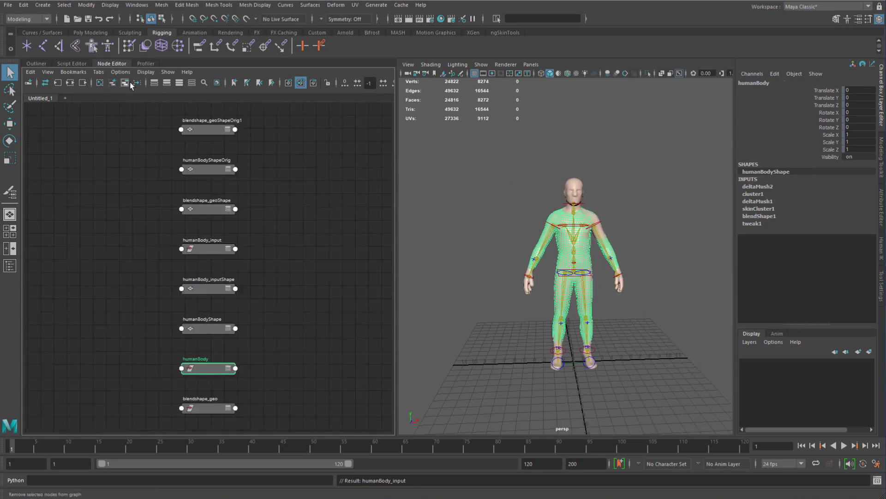
- Remove the humanBody, humanBody_input and blendshape_geo transform nodes from the graph and rearrange the remaining shape nodes
{"action": "left_click", "coordinate": [125, 84]}
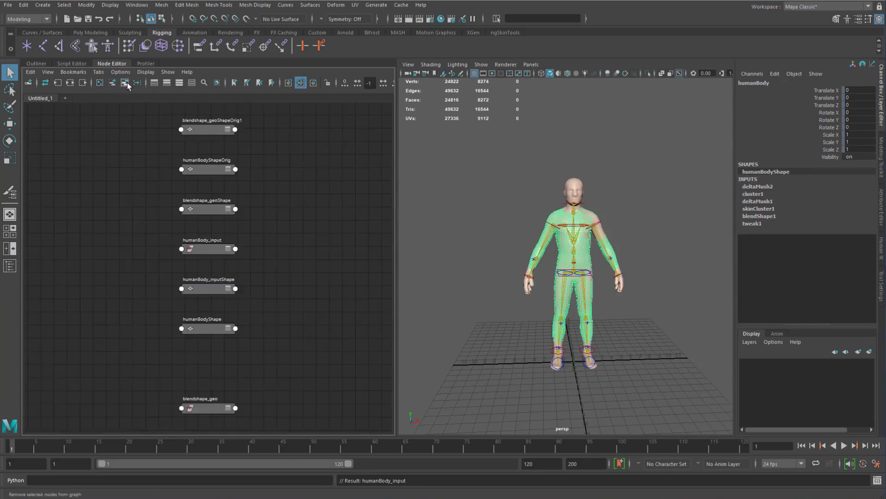
{"action": "left_click", "coordinate": [214, 244]}
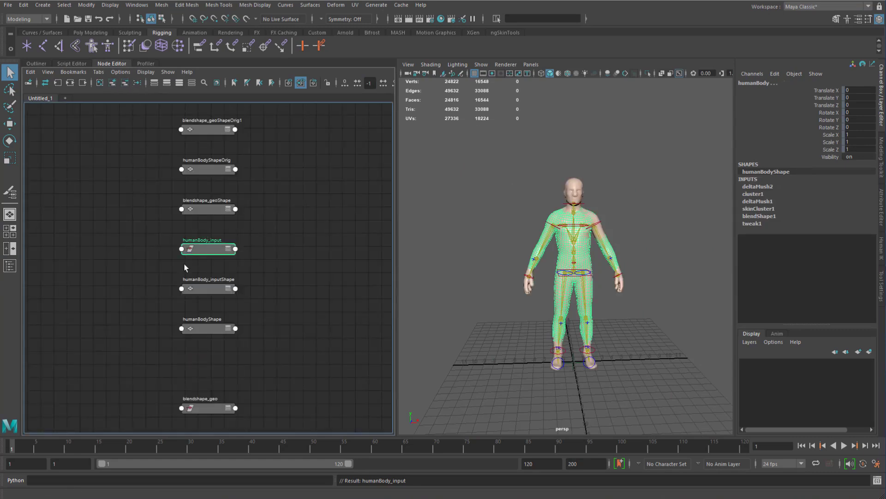
{"action": "left_click", "coordinate": [212, 402], "text": "shift"}
{"action": "left_click", "coordinate": [125, 84]}
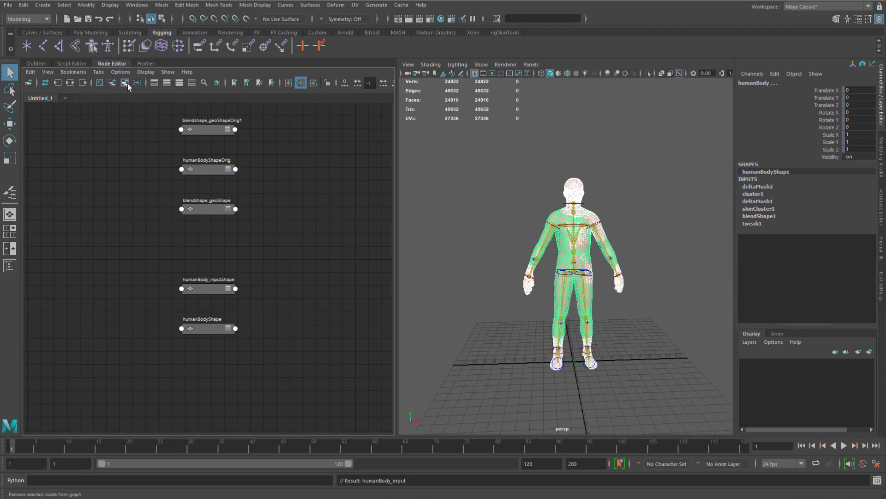
{"action": "left_click", "coordinate": [136, 85]}
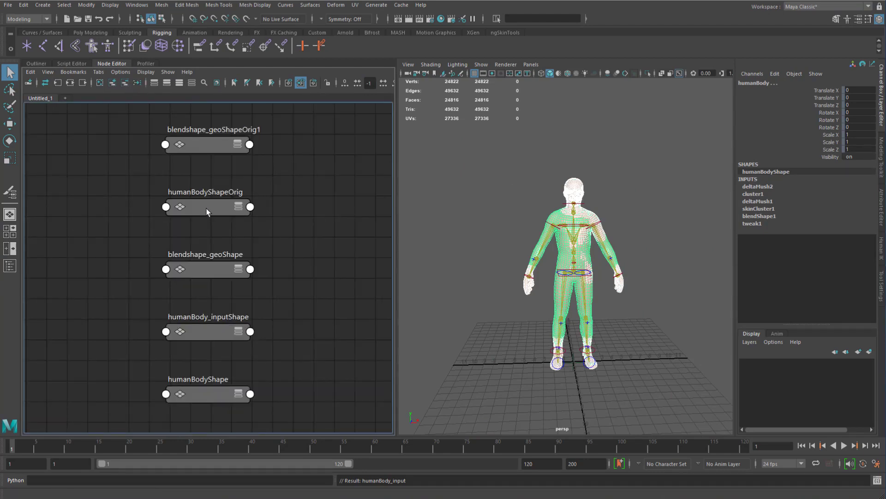
- Remove the blendshape_geoShape and humanBodyShape nodes from the graph
{"action": "left_click_drag", "start_coordinate": [211, 272], "coordinate": [217, 271]}
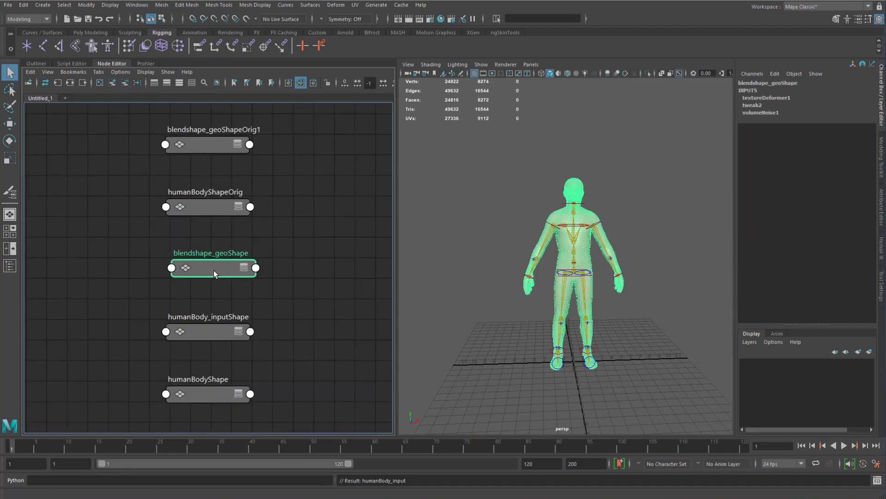
{"action": "left_click", "coordinate": [123, 81]}
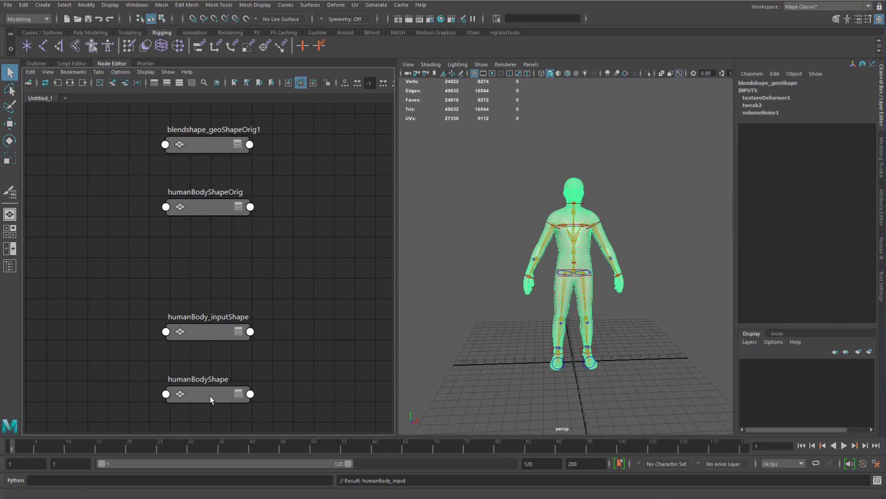
{"action": "left_click_drag", "start_coordinate": [214, 397], "coordinate": [284, 254]}
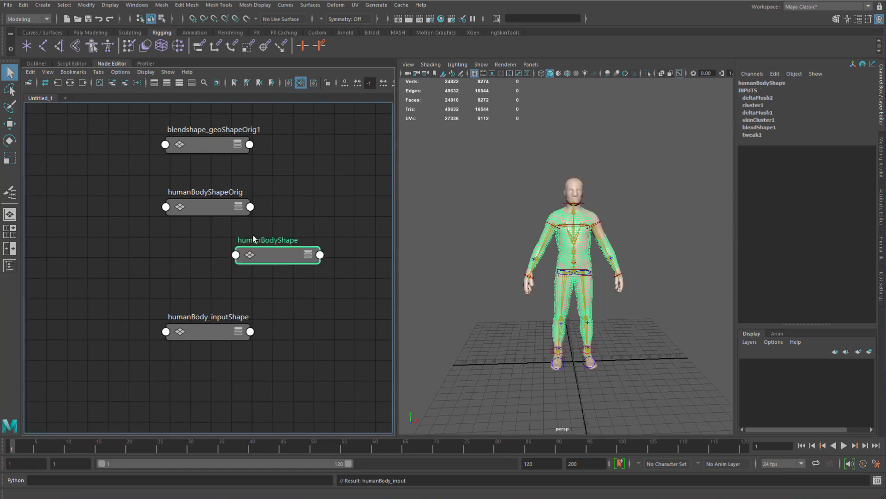
{"action": "left_click", "coordinate": [125, 84]}
- Arrange humanBody_inputShape, humanBodyShapeOrig and blendshape_geoShapeOrig1 side by side, with the input shape first, and expand all their attributes
{"action": "left_click_drag", "start_coordinate": [267, 369], "coordinate": [137, 225]}
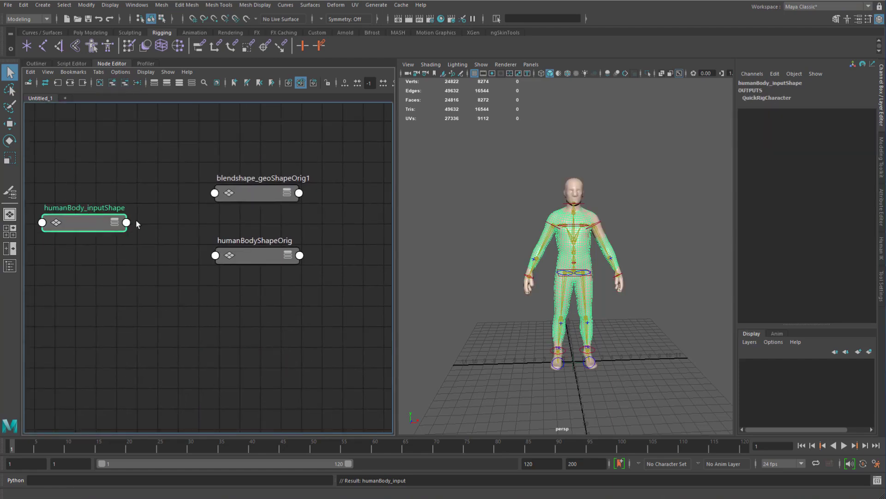
{"action": "middle_click_drag", "start_coordinate": [257, 203], "coordinate": [303, 214], "text": "alt"}
{"action": "scroll", "coordinate": [303, 214], "scroll_direction": "down", "scroll_amount": 1}
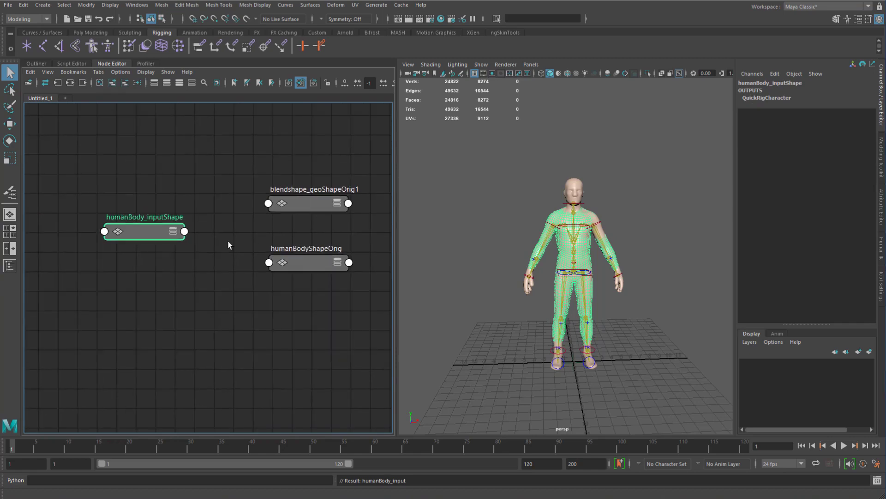
{"action": "left_click_drag", "start_coordinate": [147, 229], "coordinate": [110, 202]}
{"action": "key", "text": "2"}
{"action": "key", "text": "3"}
{"action": "left_click_drag", "start_coordinate": [319, 263], "coordinate": [233, 231]}
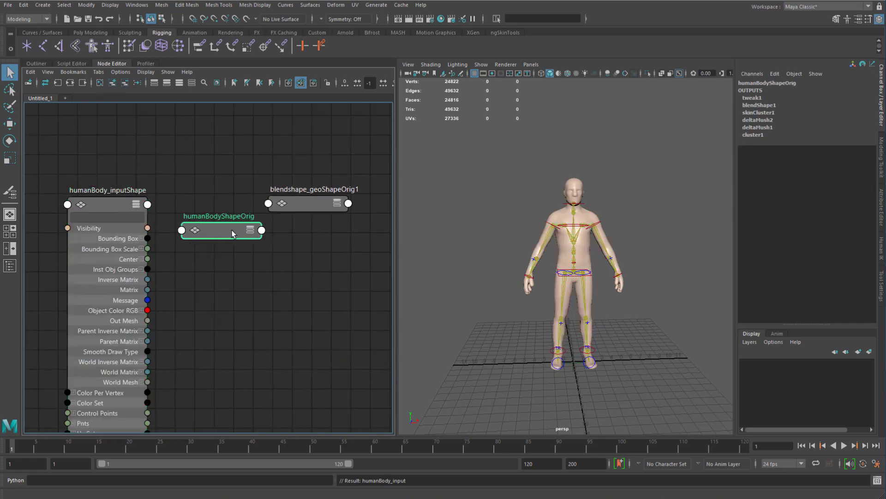
{"action": "left_click_drag", "start_coordinate": [314, 208], "coordinate": [373, 227]}
{"action": "key", "text": "3"}
{"action": "left_click_drag", "start_coordinate": [241, 232], "coordinate": [260, 213]}
{"action": "key", "text": "3"}
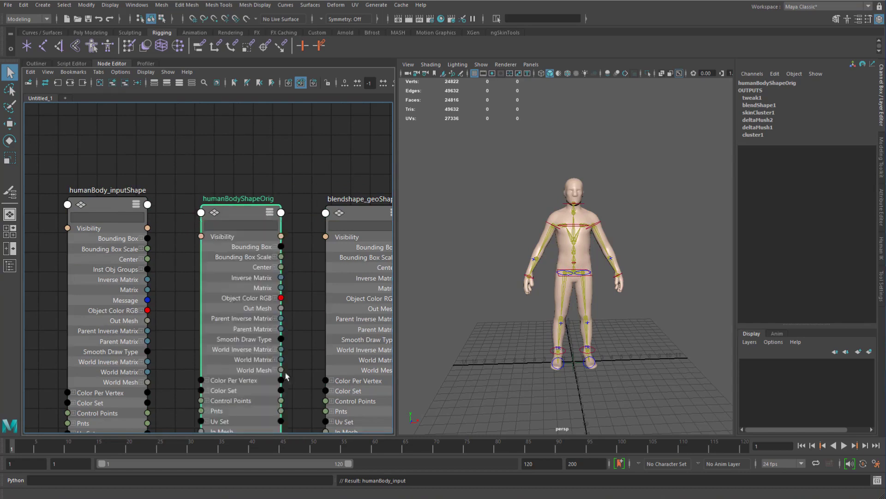
- Connect World Mesh[0] of humanBody_inputShape to In Mesh of both humanBodyShapeOrig and blendshape_geoShapeOrig1
{"action": "middle_click_drag", "start_coordinate": [250, 357], "coordinate": [232, 240], "text": "alt"}
{"action": "middle_click_drag", "start_coordinate": [165, 281], "coordinate": [151, 289], "text": "alt"}
{"action": "left_click_drag", "start_coordinate": [119, 273], "coordinate": [172, 323]}
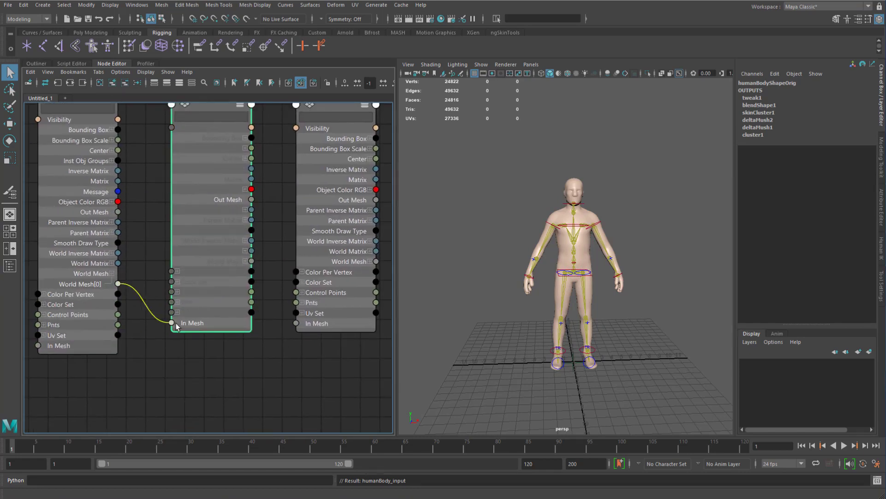
{"action": "left_click_drag", "start_coordinate": [119, 283], "coordinate": [298, 325]}
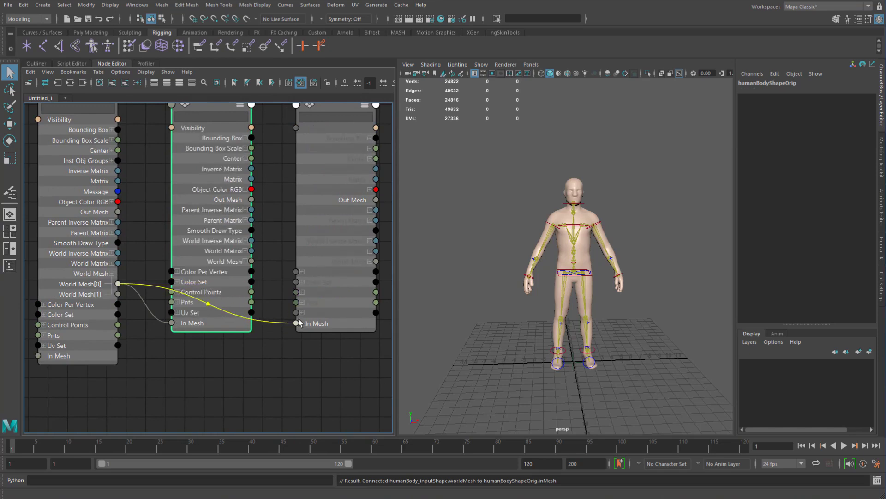
{"action": "scroll", "coordinate": [284, 282], "scroll_direction": "down", "scroll_amount": 1}
{"action": "middle_click_drag", "start_coordinate": [272, 238], "coordinate": [267, 292], "text": "alt"}
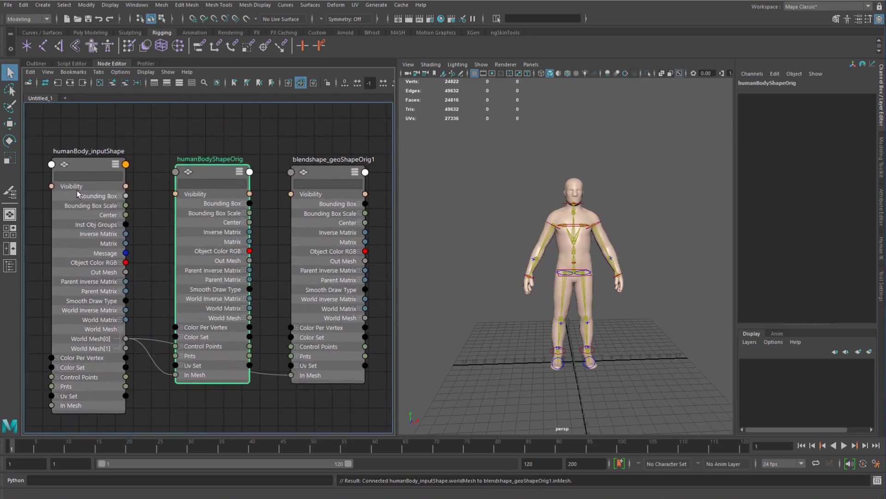
{"action": "left_click_drag", "start_coordinate": [83, 164], "coordinate": [87, 159]}
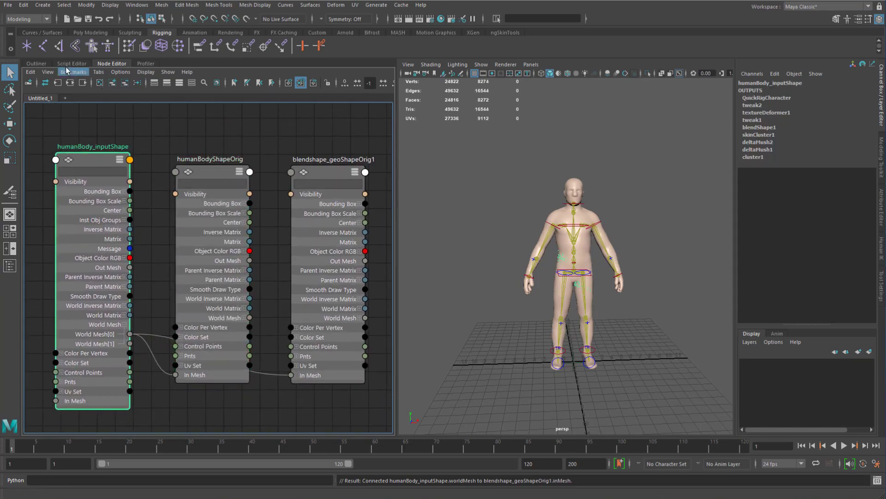
- Switch the viewport to wireframe and isolate humanBody and humanBody_input
{"action": "left_click", "coordinate": [38, 64]}
{"action": "key", "text": "6"}
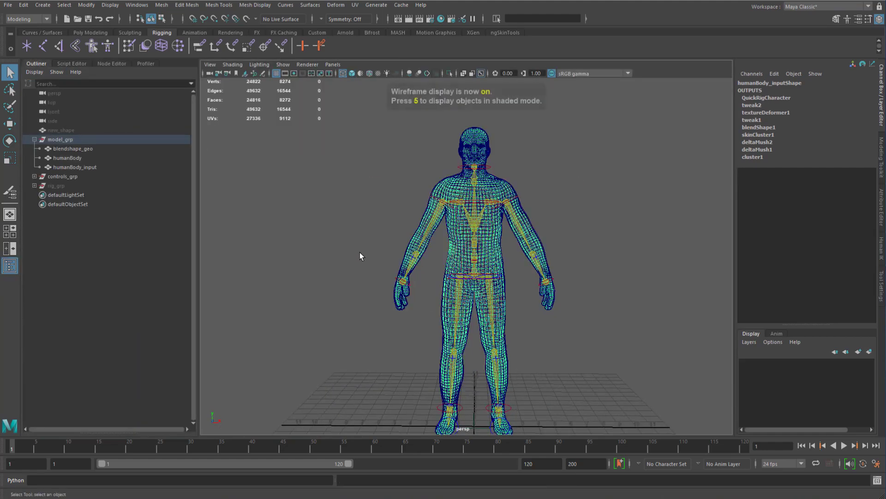
{"action": "middle_click_drag", "start_coordinate": [332, 225], "coordinate": [332, 224], "text": "alt"}
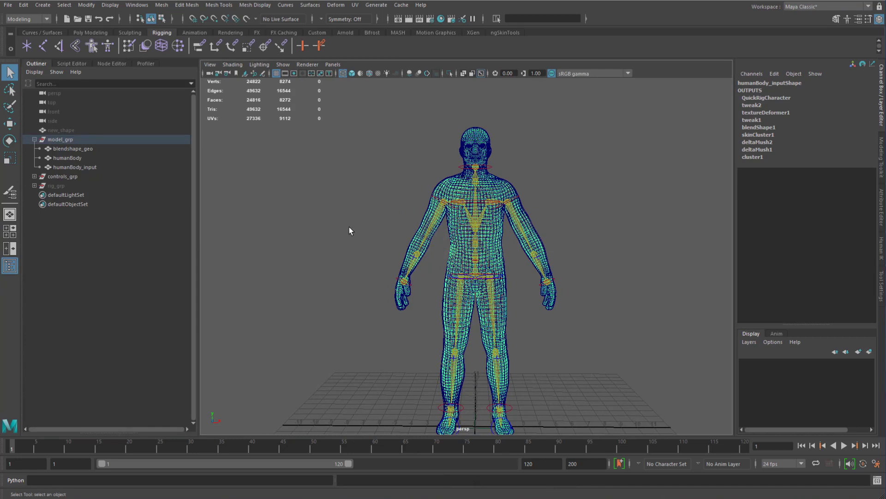
{"action": "left_click", "coordinate": [93, 167]}
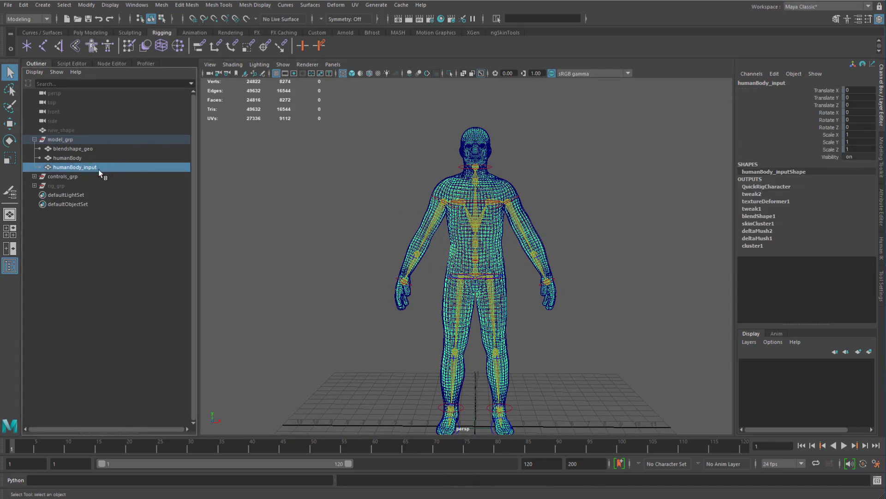
{"action": "left_click", "coordinate": [68, 158], "text": "ctrl"}
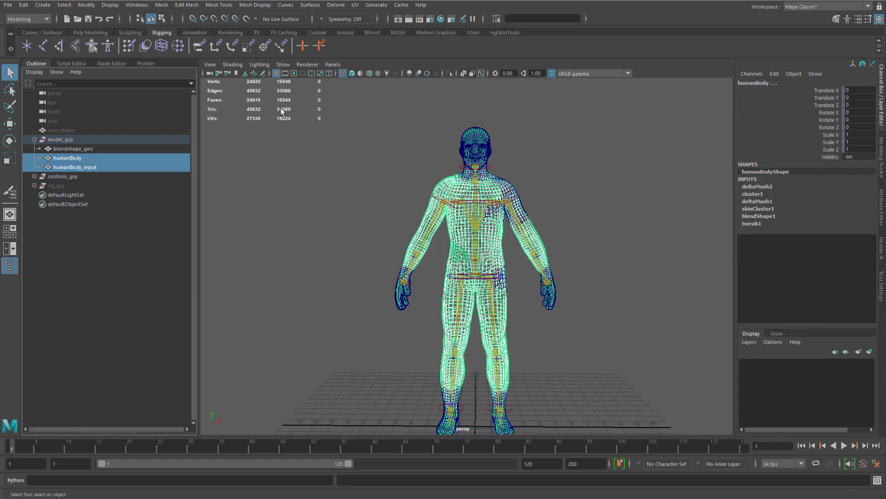
{"action": "left_click", "coordinate": [450, 73]}
{"action": "left_click_drag", "start_coordinate": [431, 153], "coordinate": [423, 159], "text": "alt"}
{"action": "scroll", "coordinate": [423, 160], "scroll_direction": "up", "scroll_amount": 3}
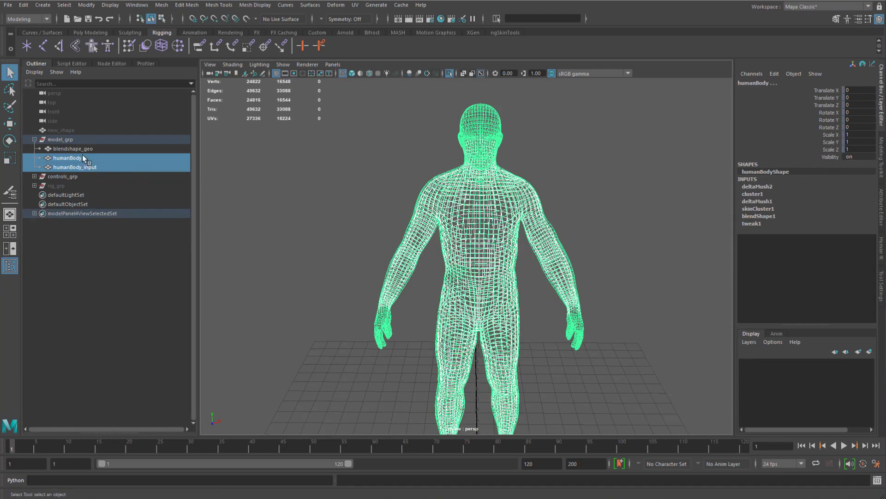
- Return to shaded display and compare the deformer inputs of humanBody with the outputs of humanBody_input
{"action": "left_click", "coordinate": [68, 158]}
{"action": "key", "text": "5"}
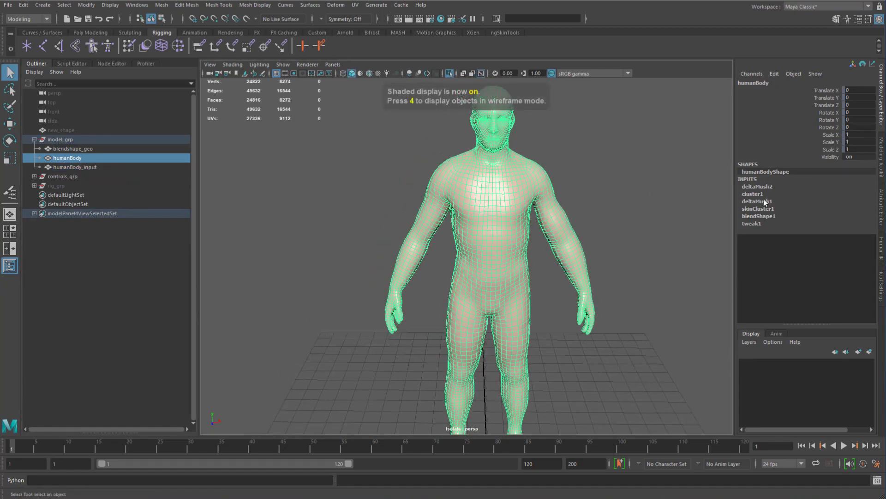
{"action": "left_click", "coordinate": [770, 217]}
{"action": "left_click", "coordinate": [781, 224]}
{"action": "middle_click_drag", "start_coordinate": [517, 213], "coordinate": [484, 206]}
{"action": "left_click", "coordinate": [83, 167]}
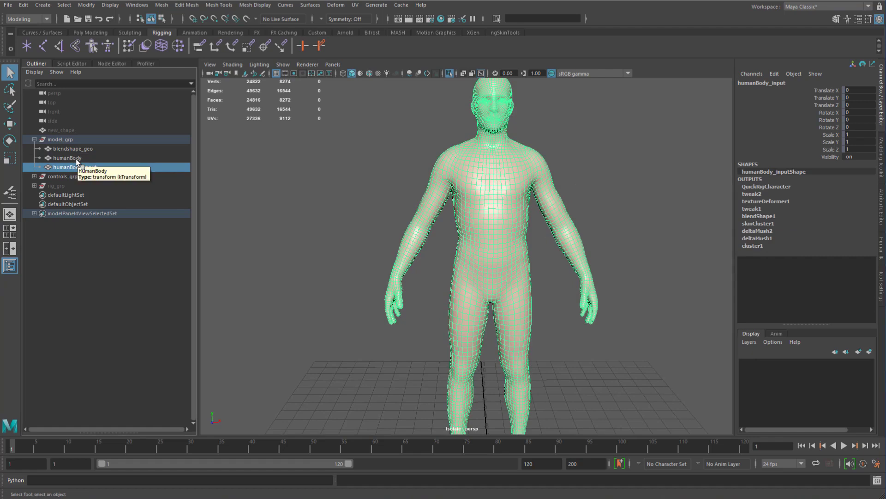
{"action": "left_click", "coordinate": [101, 159]}
{"action": "left_click", "coordinate": [88, 168]}
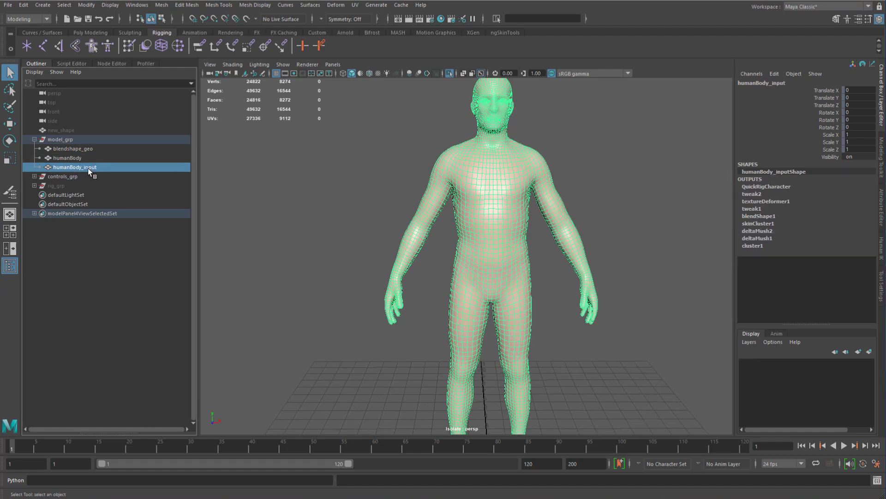
- Isolate humanBody together with humanBody_input in the viewport and switch the display to wireframe
{"action": "left_click", "coordinate": [89, 156]}
{"action": "left_click", "coordinate": [449, 73]}
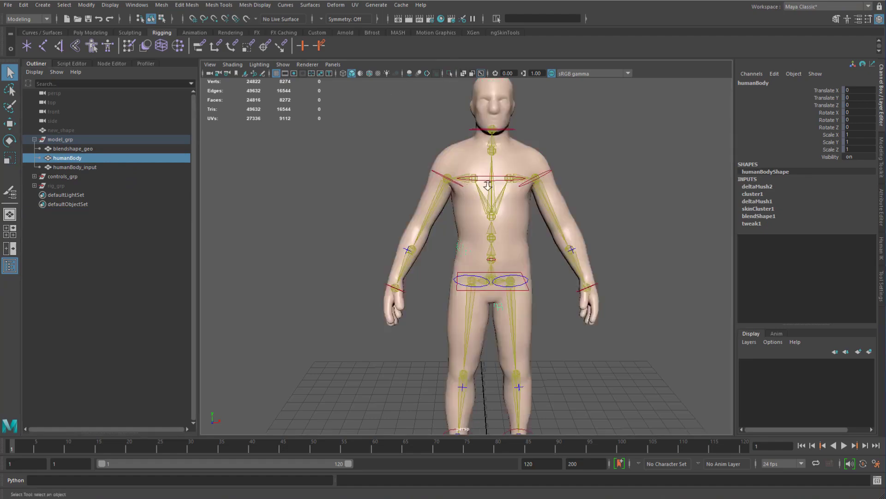
{"action": "scroll", "coordinate": [425, 171], "scroll_direction": "down", "scroll_amount": 4}
{"action": "left_click_drag", "start_coordinate": [426, 171], "coordinate": [414, 172], "text": "alt"}
{"action": "left_click", "coordinate": [84, 166], "text": "ctrl"}
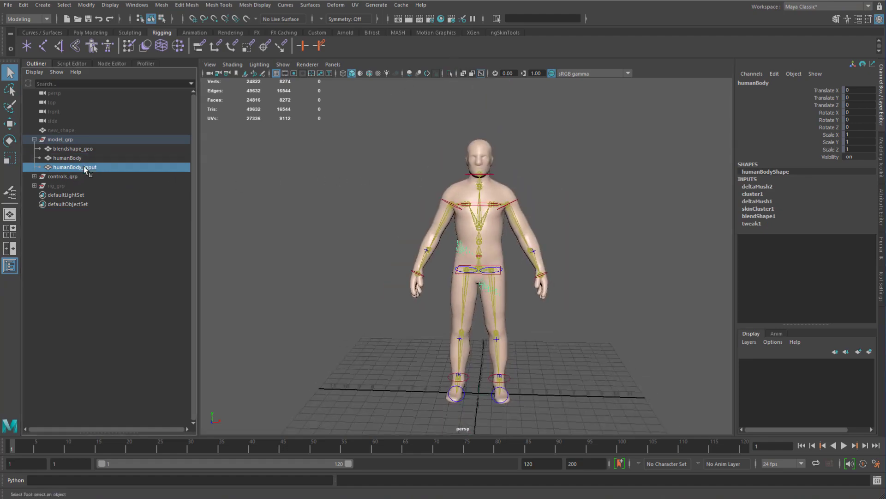
{"action": "left_click", "coordinate": [450, 73]}
{"action": "scroll", "coordinate": [490, 181], "scroll_direction": "up", "scroll_amount": 5}
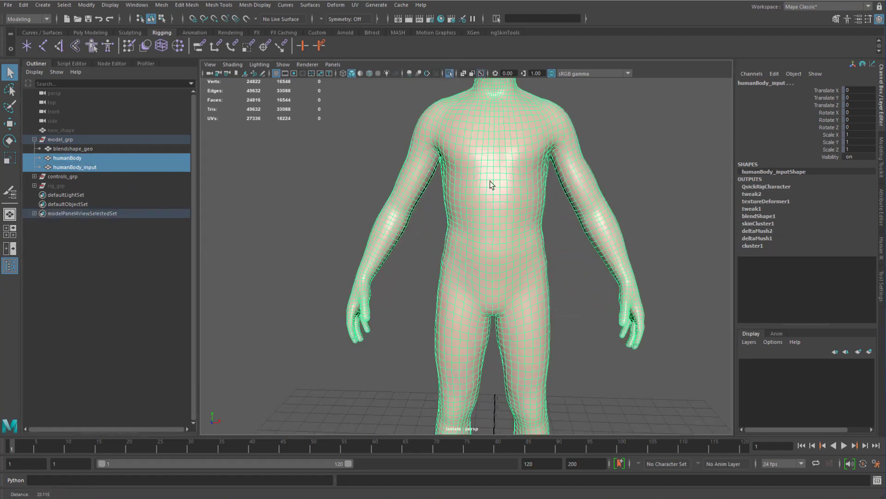
{"action": "key", "text": "4"}
{"action": "middle_click_drag", "start_coordinate": [400, 167], "coordinate": [394, 188], "text": "alt"}
{"action": "key", "text": "shift+h"}
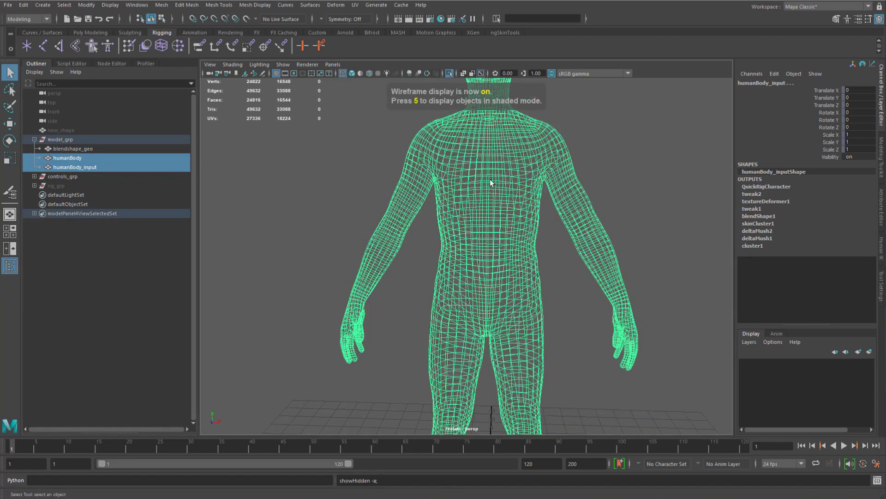
- Vary the Envelope of blendShape1 on humanBody between 0 and 1 to compare the mesh against humanBody_input
{"action": "left_click", "coordinate": [81, 159]}
{"action": "left_click", "coordinate": [777, 215]}
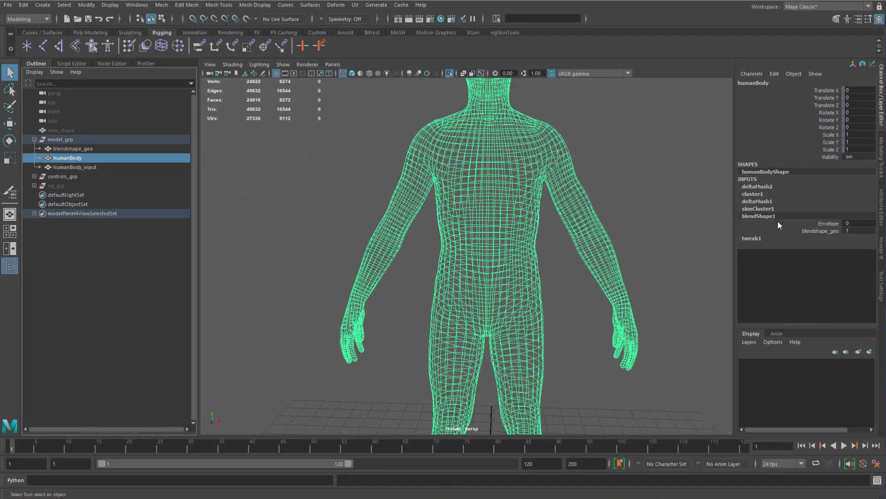
{"action": "left_click", "coordinate": [785, 216]}
{"action": "left_click", "coordinate": [787, 223]}
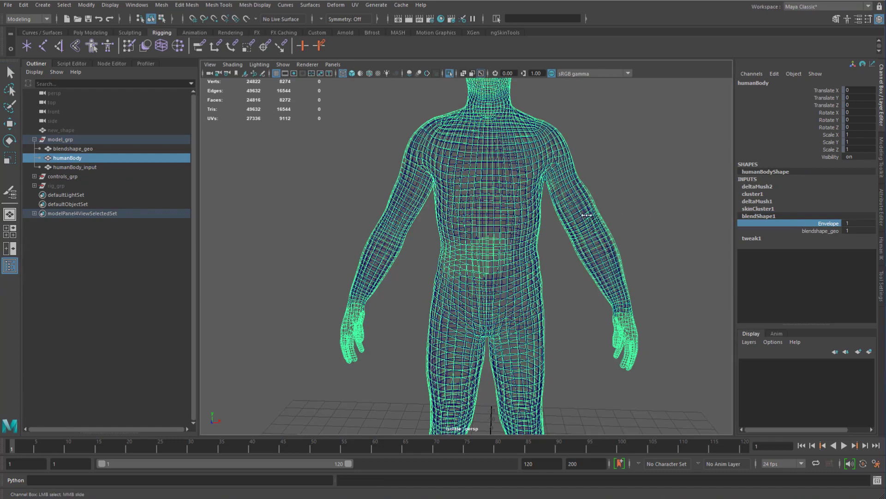
{"action": "right_click_drag", "start_coordinate": [455, 212], "coordinate": [383, 181], "text": "alt"}
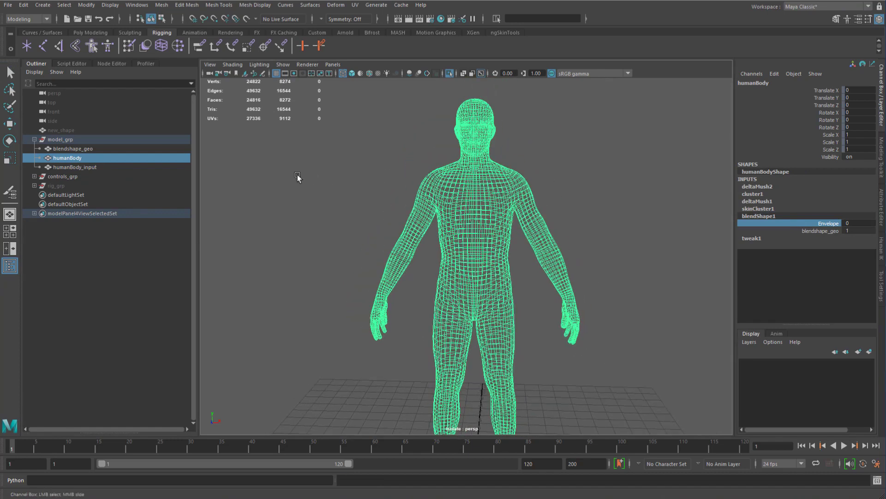
{"action": "middle_click_drag", "start_coordinate": [314, 211], "coordinate": [340, 182]}
- Return to the full shaded scene, group humanBody_input by itself and move the group to about -12.2 in Translate X
{"action": "left_click", "coordinate": [87, 167]}
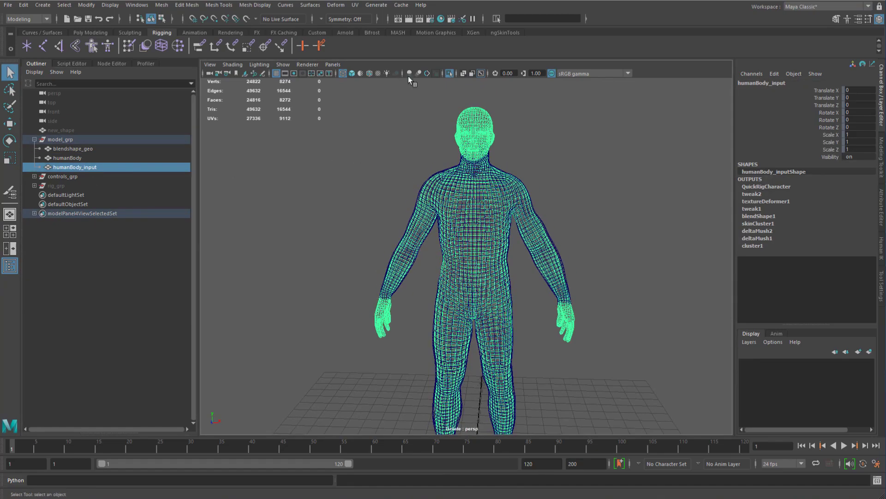
{"action": "left_click", "coordinate": [450, 74]}
{"action": "key", "text": "5"}
{"action": "key", "text": "w"}
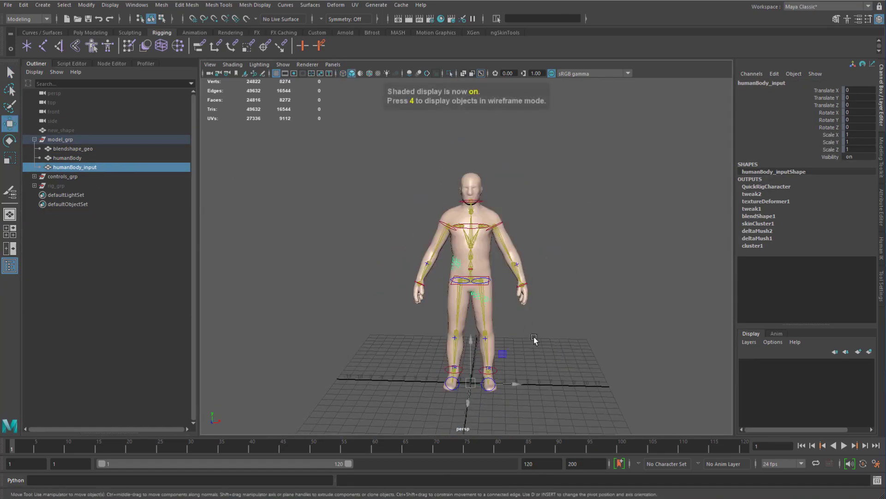
{"action": "key", "text": "ctrl+g"}
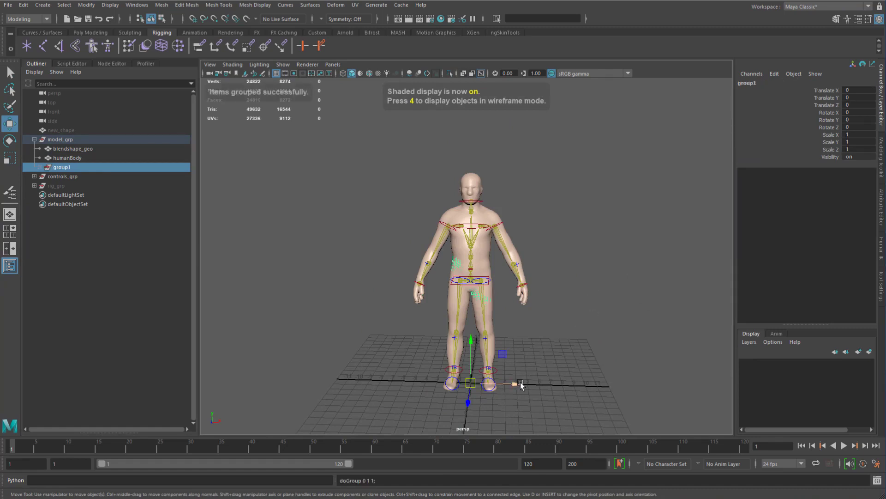
{"action": "left_click_drag", "start_coordinate": [516, 383], "coordinate": [394, 380]}
{"action": "left_click", "coordinate": [399, 177]}
{"action": "right_click_drag", "start_coordinate": [326, 193], "coordinate": [340, 193], "text": "alt"}
{"action": "middle_click_drag", "start_coordinate": [340, 194], "coordinate": [410, 191], "text": "alt"}
{"action": "left_click_drag", "start_coordinate": [410, 190], "coordinate": [414, 183], "text": "alt"}
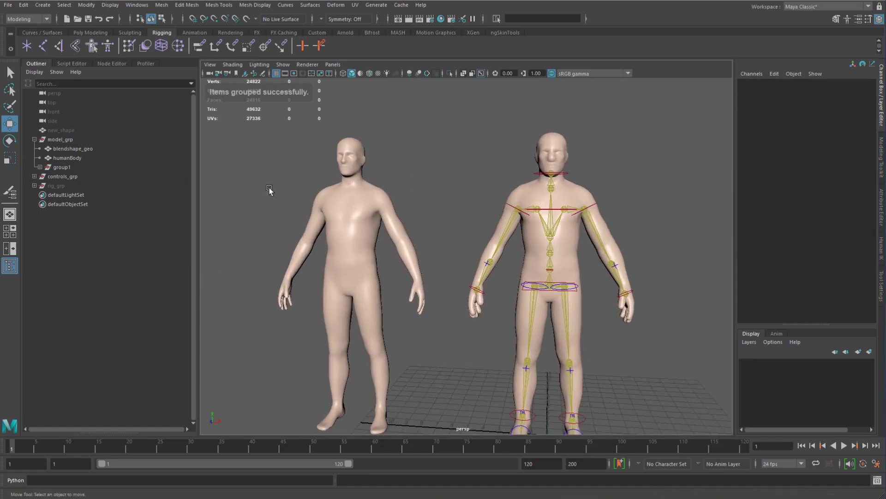
- Unhide new_shape and add it as a blend shape target on humanBody_input
{"action": "left_click", "coordinate": [65, 130]}
{"action": "key", "text": "shift+h"}
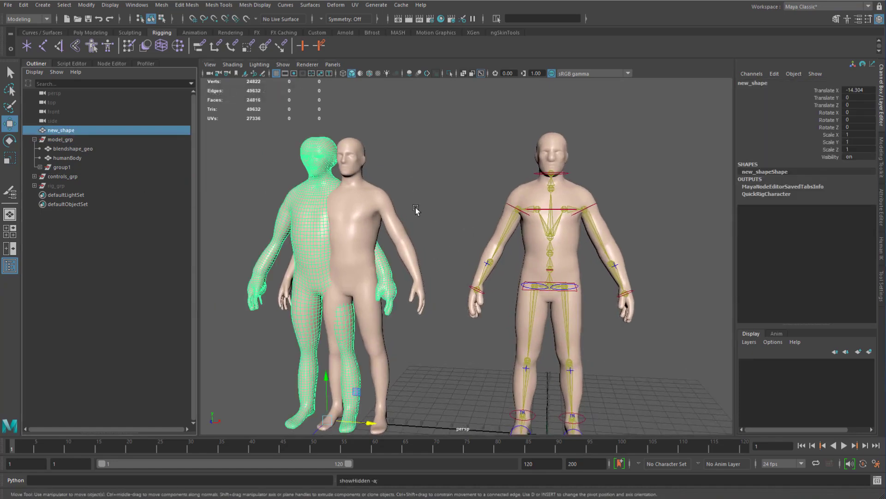
{"action": "scroll", "coordinate": [417, 210], "scroll_direction": "up", "scroll_amount": 3}
{"action": "key", "text": "q"}
{"action": "left_click", "coordinate": [302, 150]}
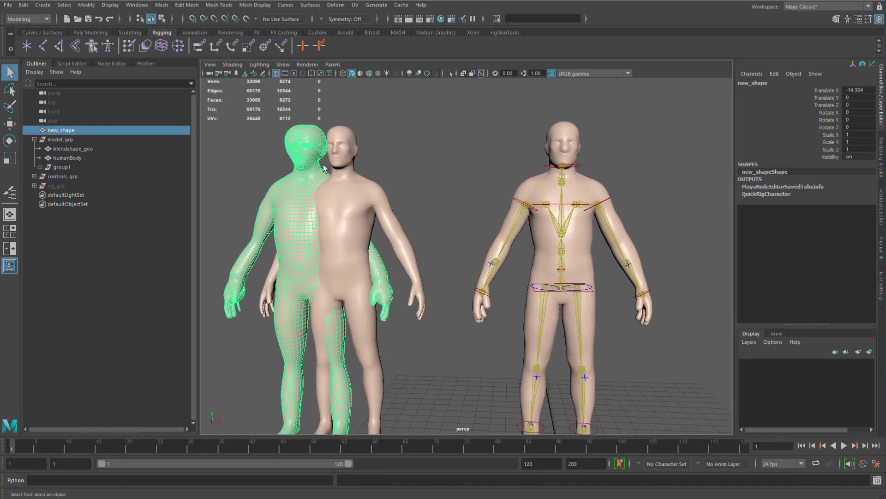
{"action": "left_click", "coordinate": [347, 152], "text": "shift"}
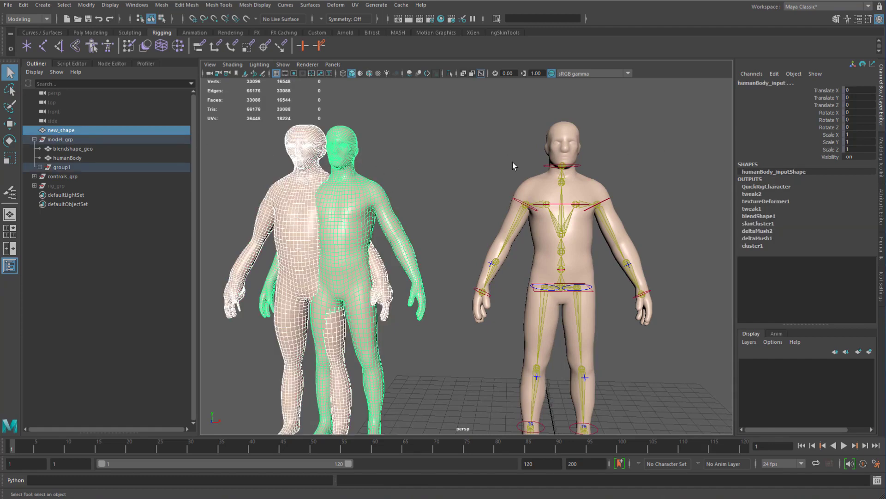
{"action": "left_click", "coordinate": [40, 167]}
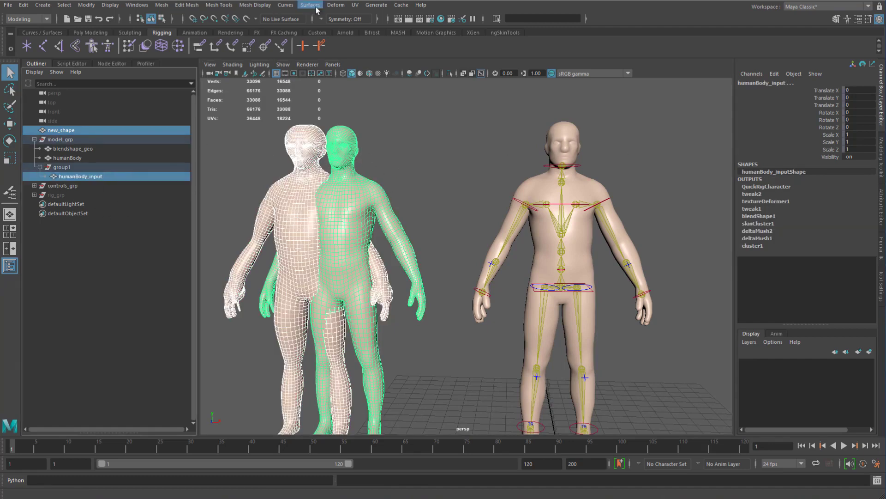
{"action": "left_click", "coordinate": [336, 5]}
{"action": "left_click", "coordinate": [357, 28]}
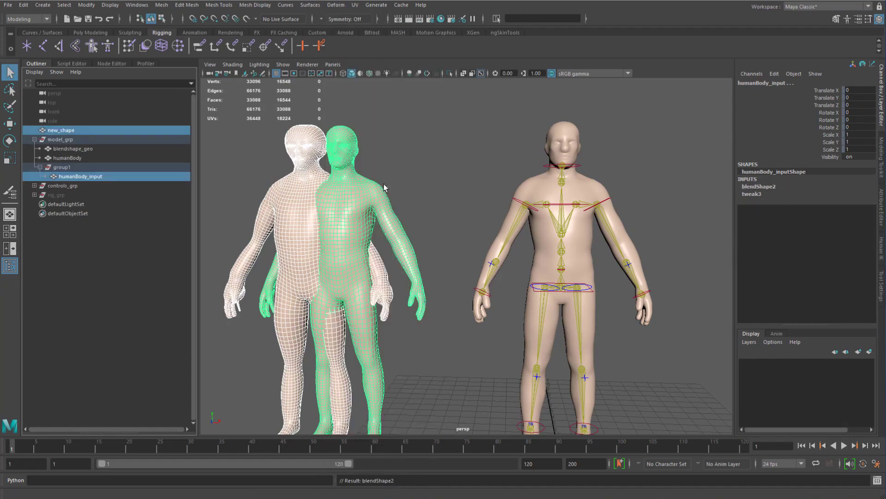
- Set the new_shape weight of the blendShape2 deformer on humanBody_input to 1
{"action": "left_click", "coordinate": [759, 187]}
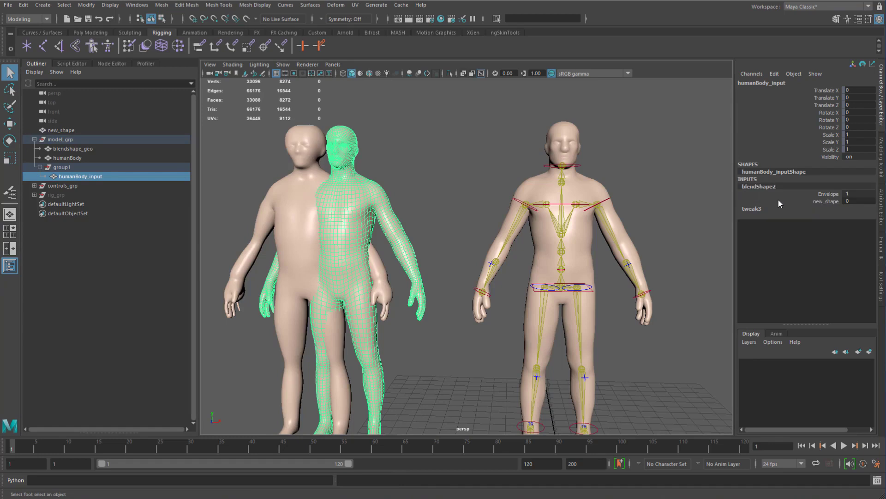
{"action": "left_click", "coordinate": [827, 201]}
{"action": "middle_click_drag", "start_coordinate": [491, 211], "coordinate": [632, 234]}
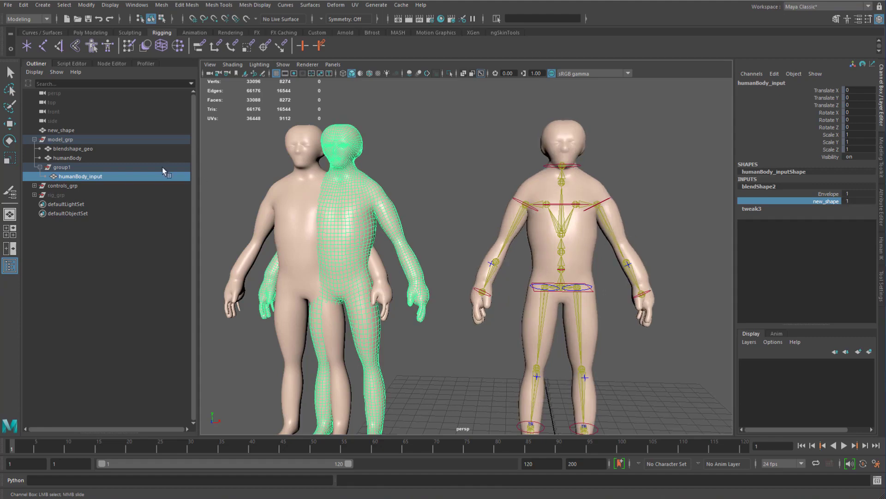
- Hide blendshape_geo in shaded display
{"action": "left_click", "coordinate": [73, 157]}
{"action": "left_click", "coordinate": [83, 149]}
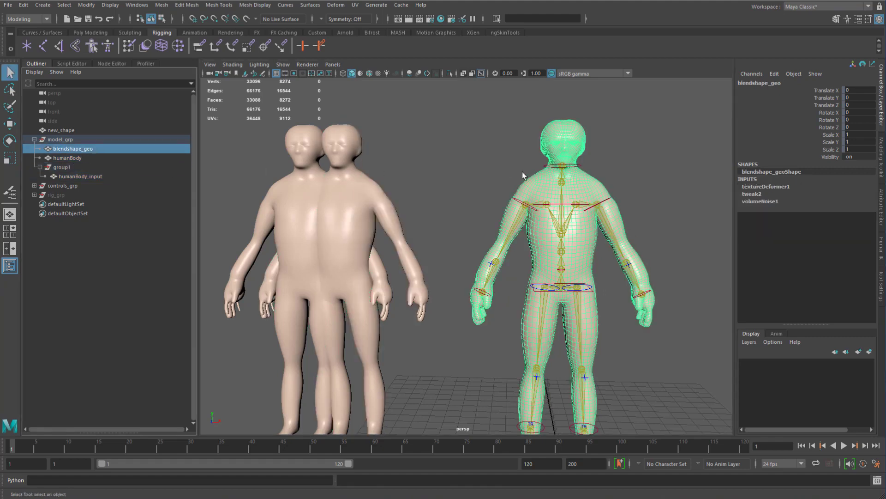
{"action": "key", "text": "4"}
{"action": "key", "text": "5"}
{"action": "key", "text": "ctrl+h"}
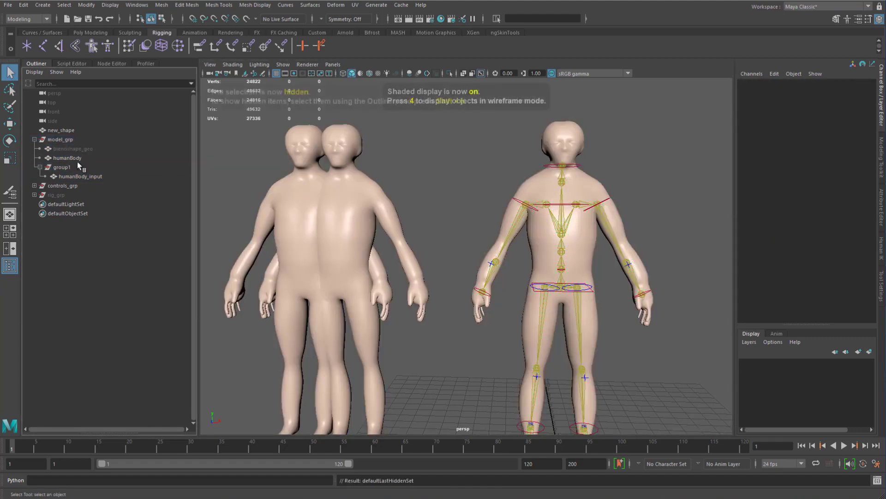
- Rename the group holding humanBody_input to input_grp and delete the new_shape mesh
{"action": "double_click", "coordinate": [65, 167]}
{"action": "type", "text": "input_grp"}
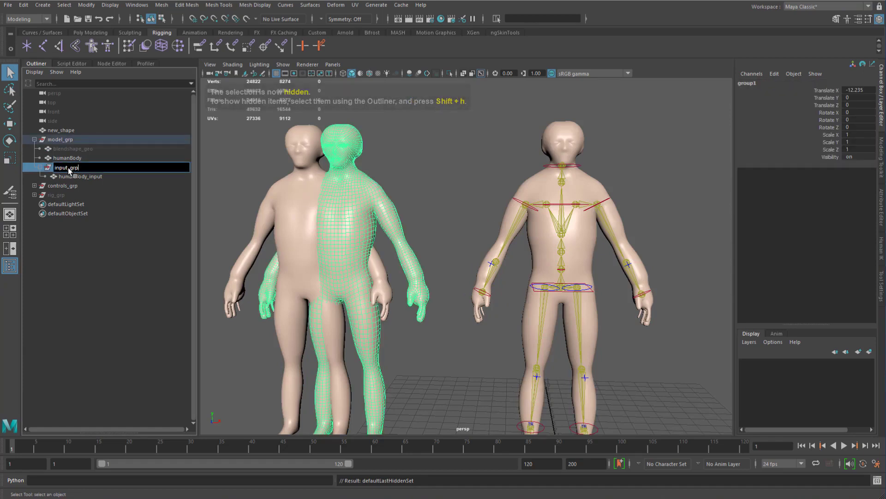
{"action": "key", "text": "Return"}
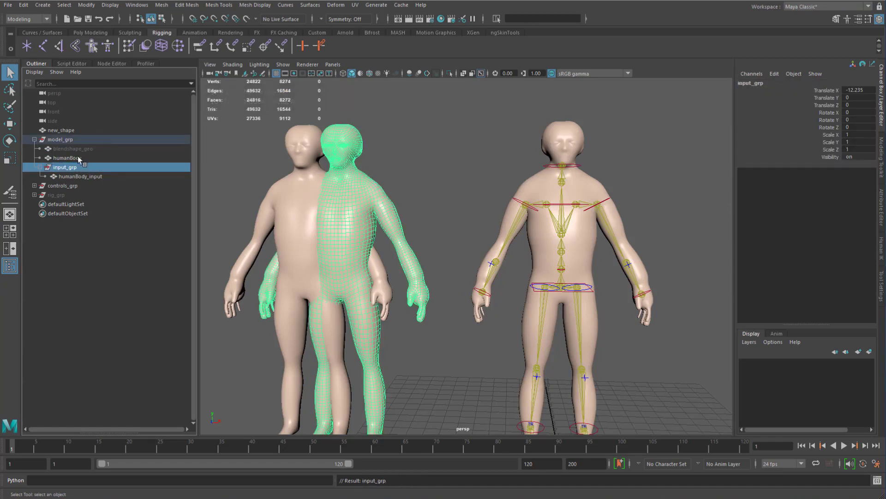
{"action": "left_click", "coordinate": [72, 129]}
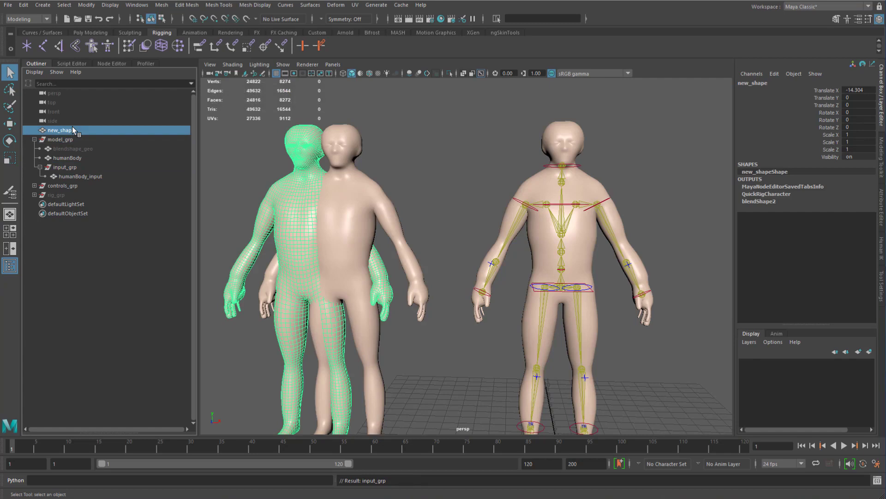
{"action": "key", "text": "Delete"}
- Delete the construction history of humanBody_input and check its remaining inputs
{"action": "left_click", "coordinate": [348, 185]}
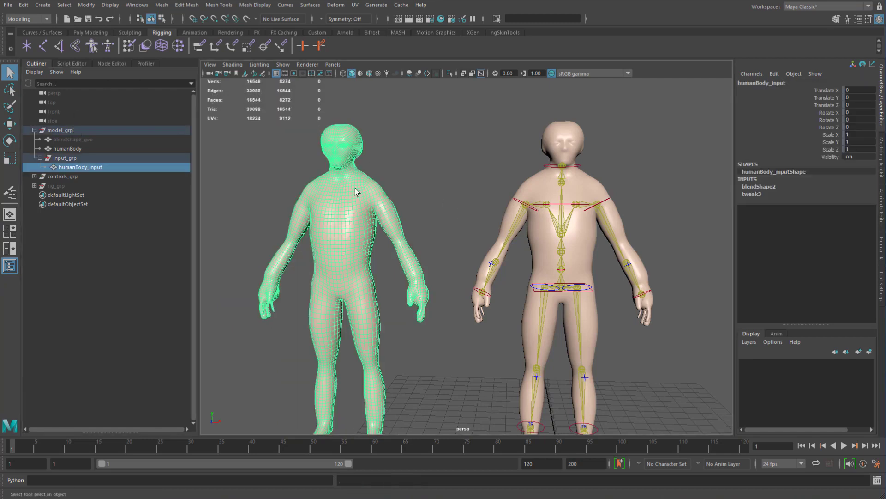
{"action": "left_click_drag", "start_coordinate": [456, 223], "coordinate": [438, 221], "text": "alt"}
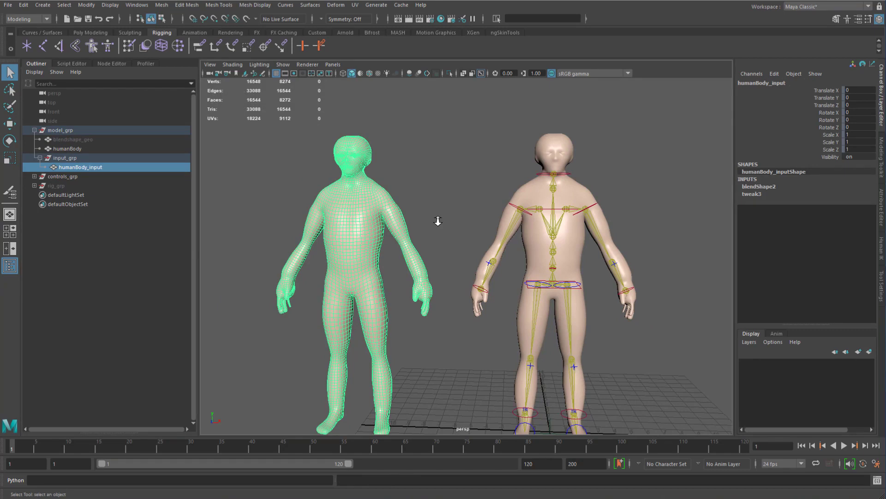
{"action": "middle_click_drag", "start_coordinate": [341, 169], "coordinate": [385, 190], "text": "alt"}
{"action": "right_click_drag", "start_coordinate": [410, 196], "coordinate": [397, 195], "text": "alt"}
{"action": "middle_click_drag", "start_coordinate": [421, 199], "coordinate": [419, 191], "text": "alt"}
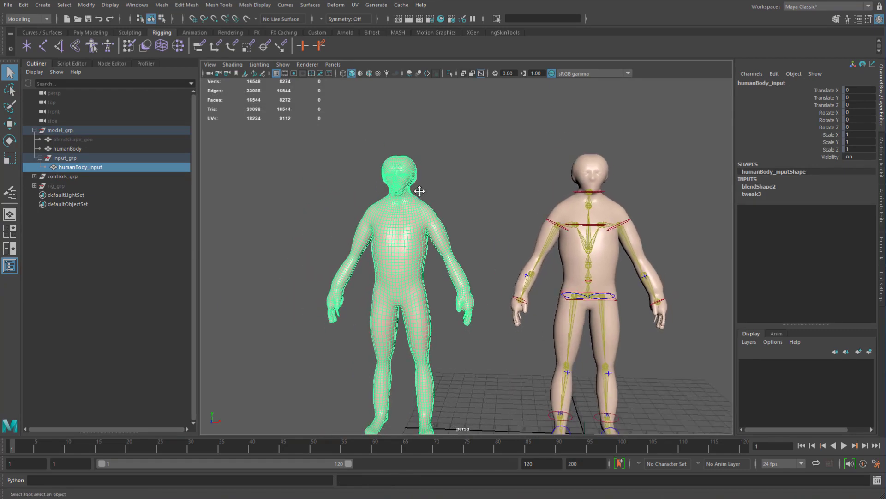
{"action": "left_click_drag", "start_coordinate": [419, 191], "coordinate": [412, 169], "text": "alt"}
{"action": "key", "text": "space"}
{"action": "left_click", "coordinate": [343, 132]}
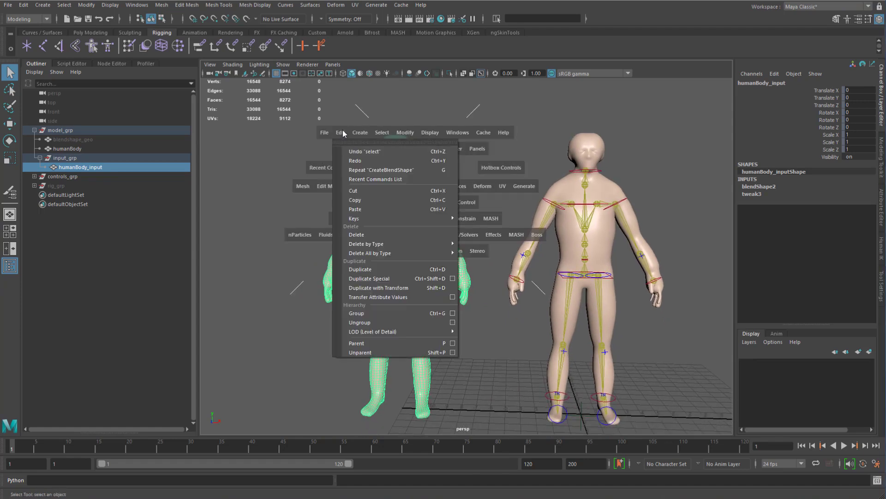
{"action": "mouse_move", "coordinate": [369, 244]}
{"action": "left_click", "coordinate": [485, 244]}
{"action": "left_click", "coordinate": [477, 176]}
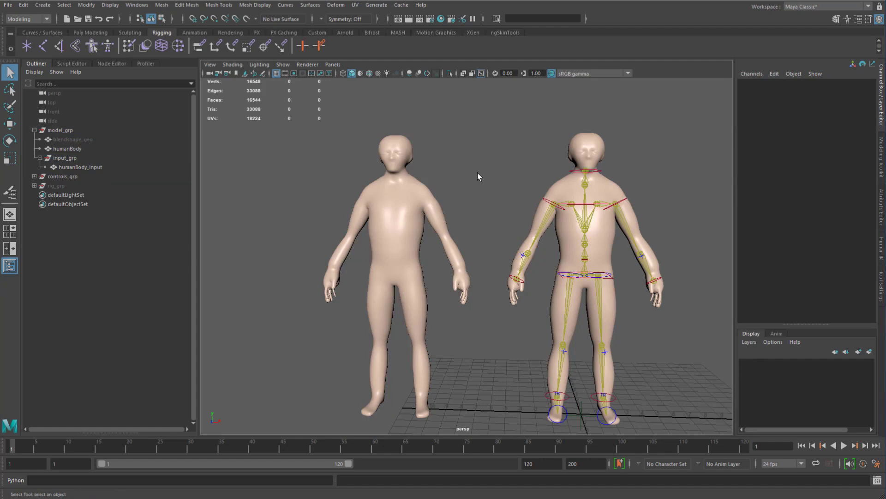
{"action": "left_click", "coordinate": [97, 167]}
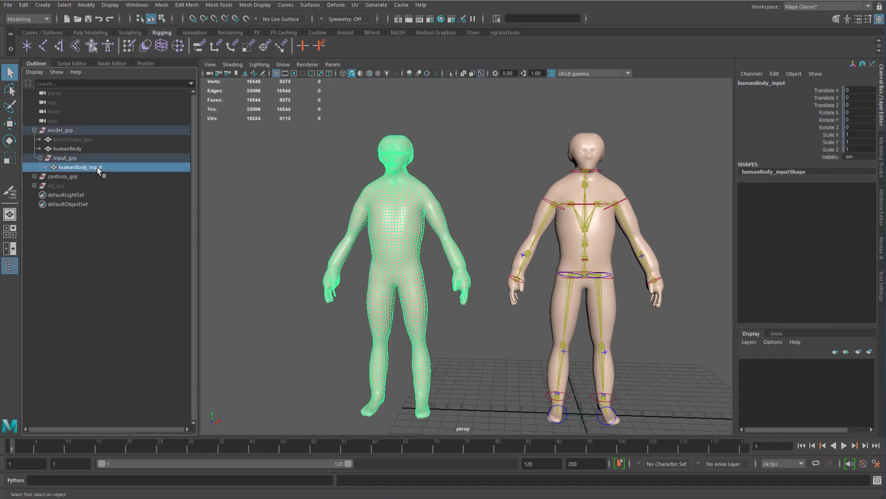
{"action": "left_click", "coordinate": [302, 152]}
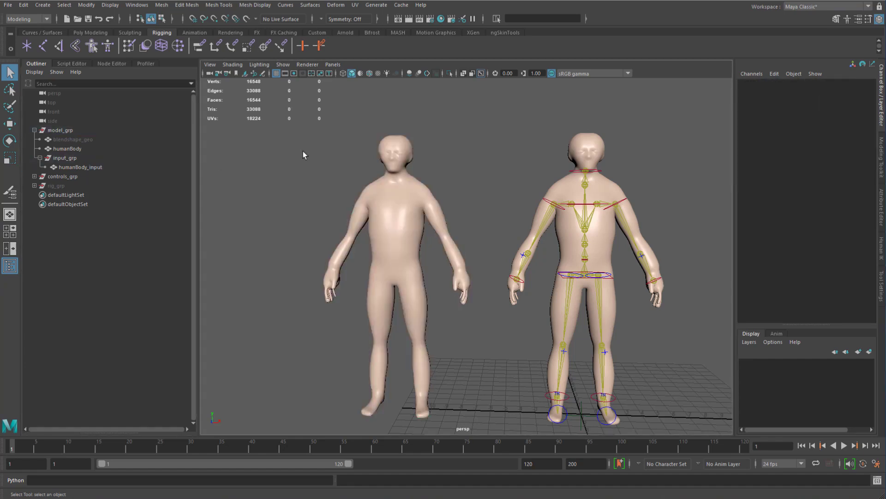